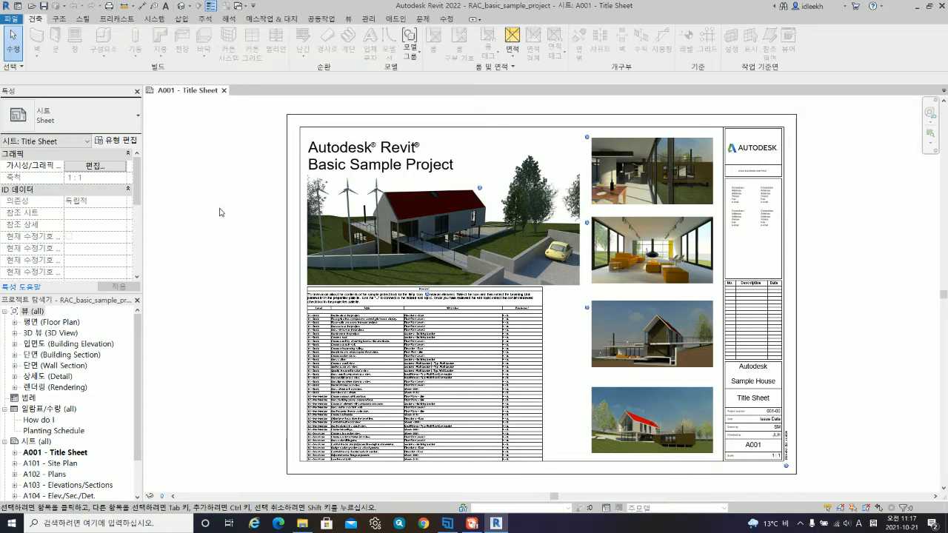
# Step: Open the default 3D view and examine the house's glazed gable and timber-clad wing up close
pyautogui.click(180, 5)
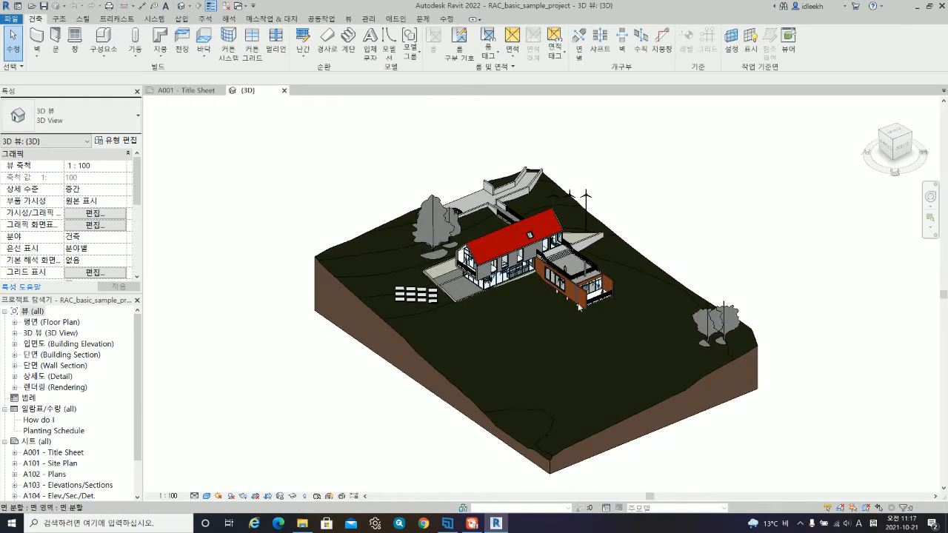
pyautogui.scroll(2, 537, 335)
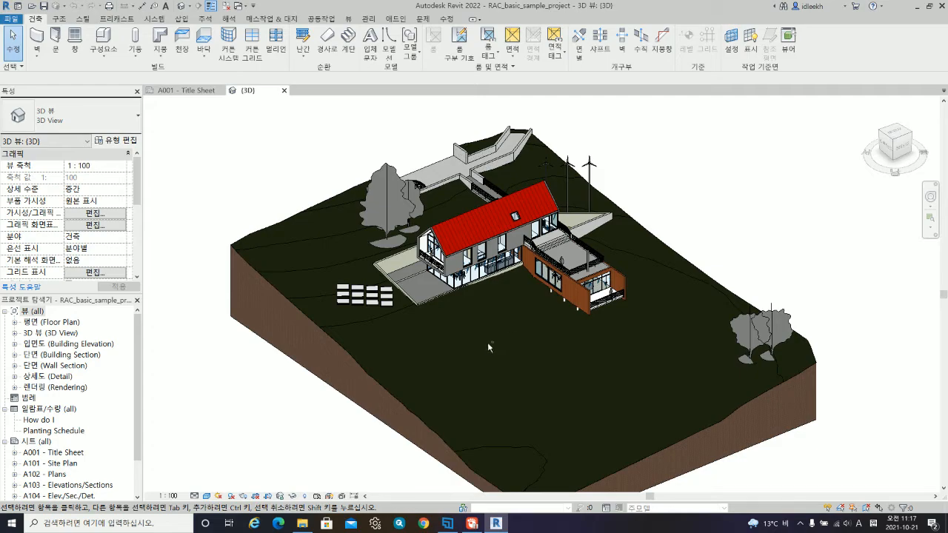
pyautogui.scroll(4, 488, 344)
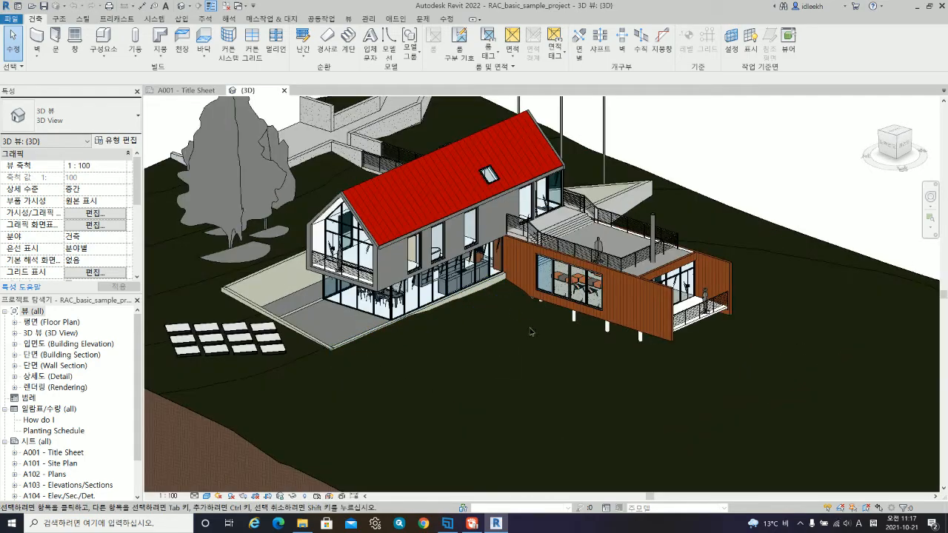
pyautogui.scroll(4, 497, 326)
pyautogui.scroll(-1, 455, 344)
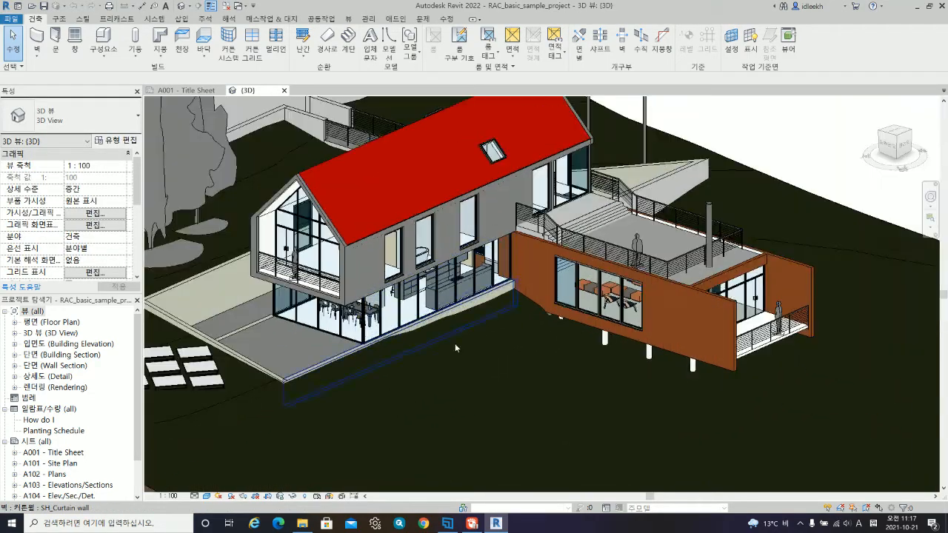
pyautogui.keyDown('shift'); pyautogui.moveTo(455, 343); pyautogui.dragTo(452, 369, button='middle'); pyautogui.keyUp('shift')
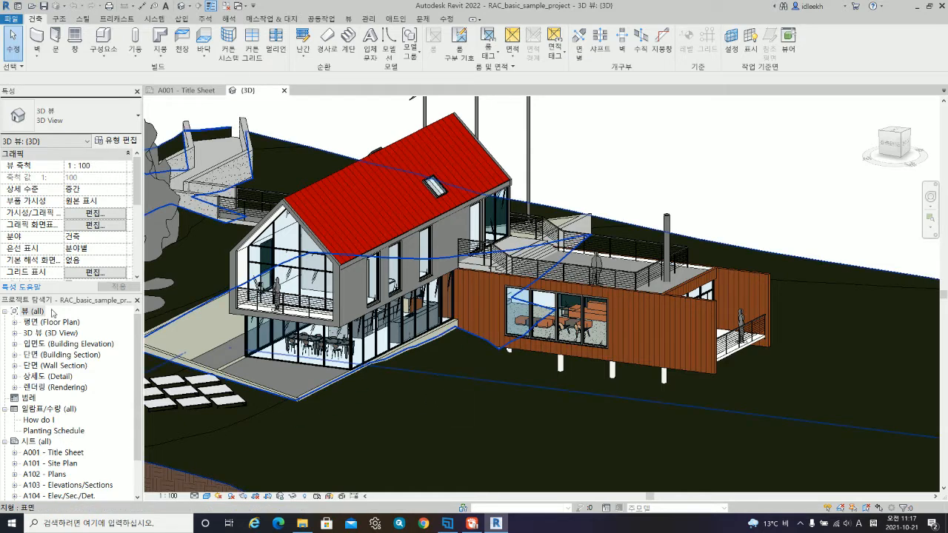
# Step: View the saved Approach rendering and compare it with the Approach 3D view
pyautogui.click(15, 388)
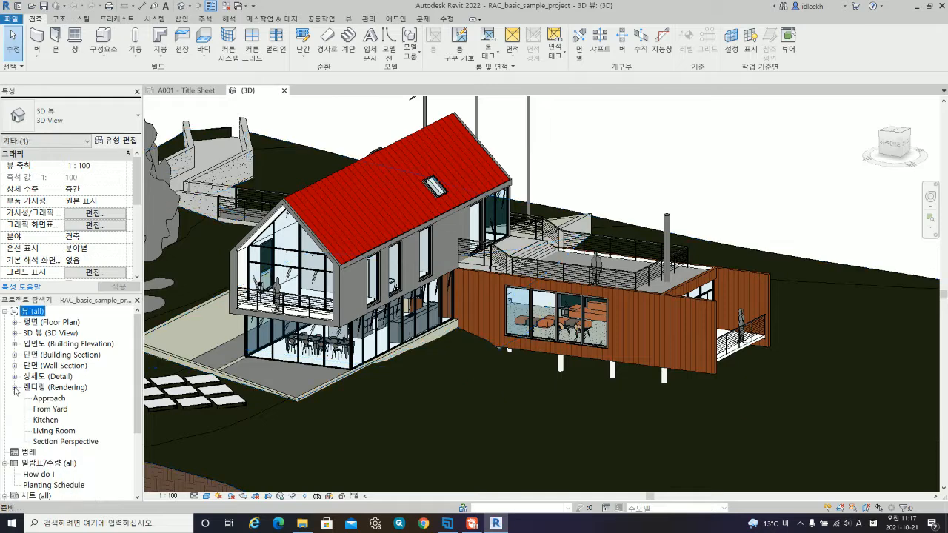
pyautogui.doubleClick(52, 399)
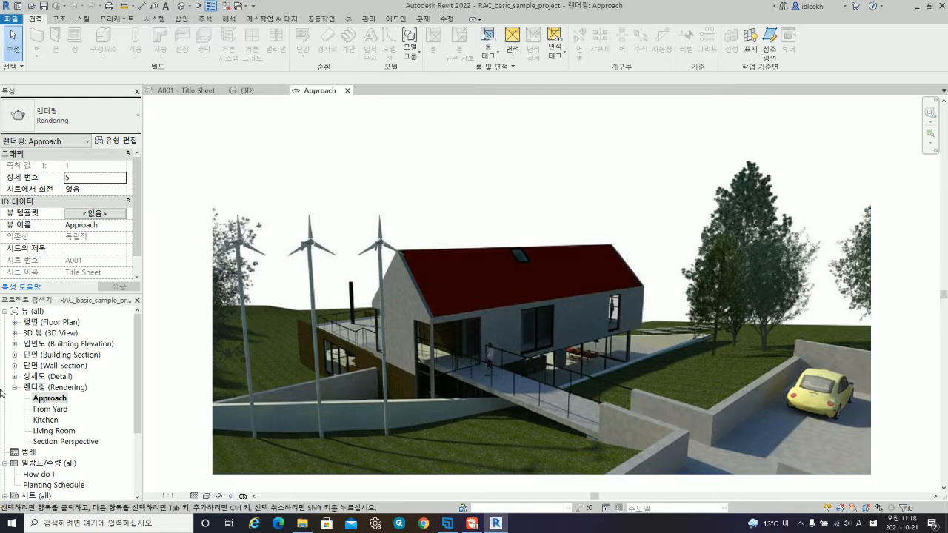
pyautogui.click(15, 333)
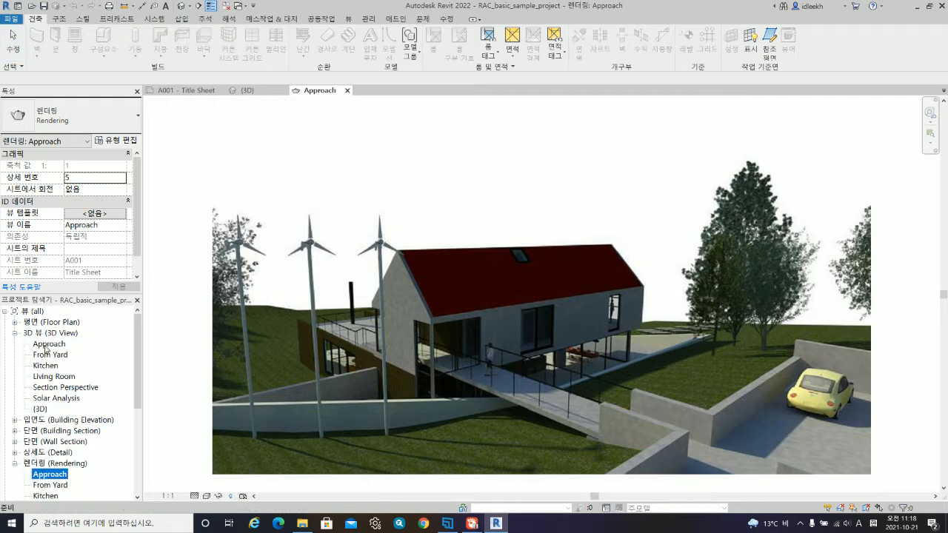
pyautogui.doubleClick(46, 344)
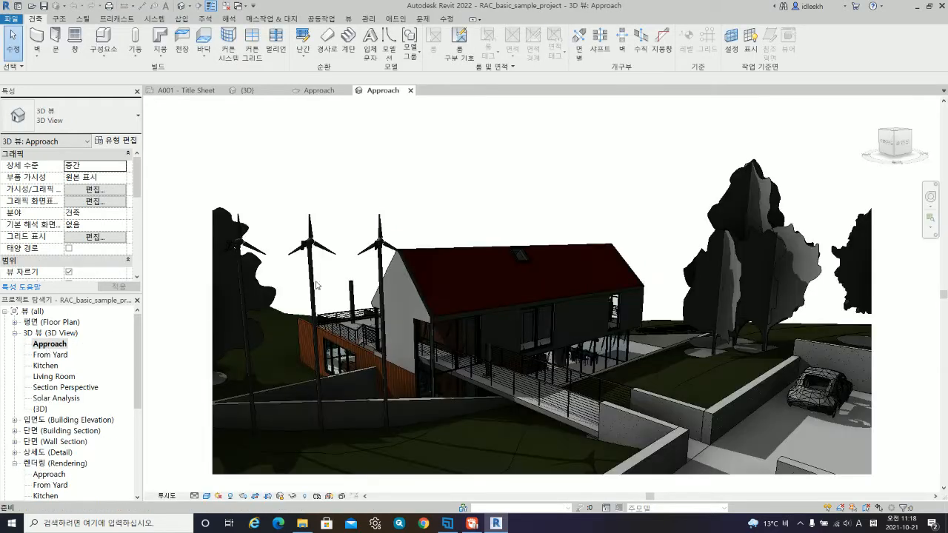
# Step: Look through the From Yard, Kitchen, Living Room, Section Perspective and Solar Analysis 3D views
pyautogui.doubleClick(48, 357)
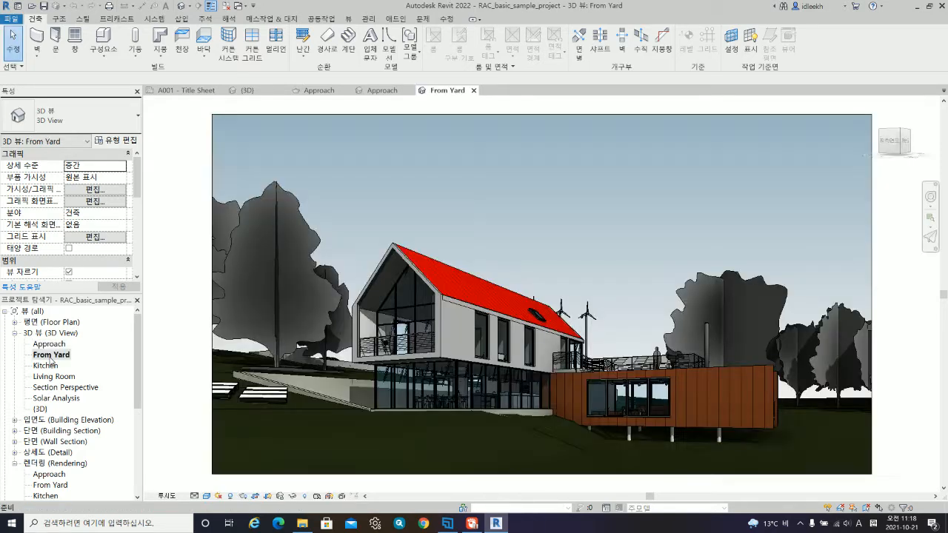
pyautogui.doubleClick(49, 366)
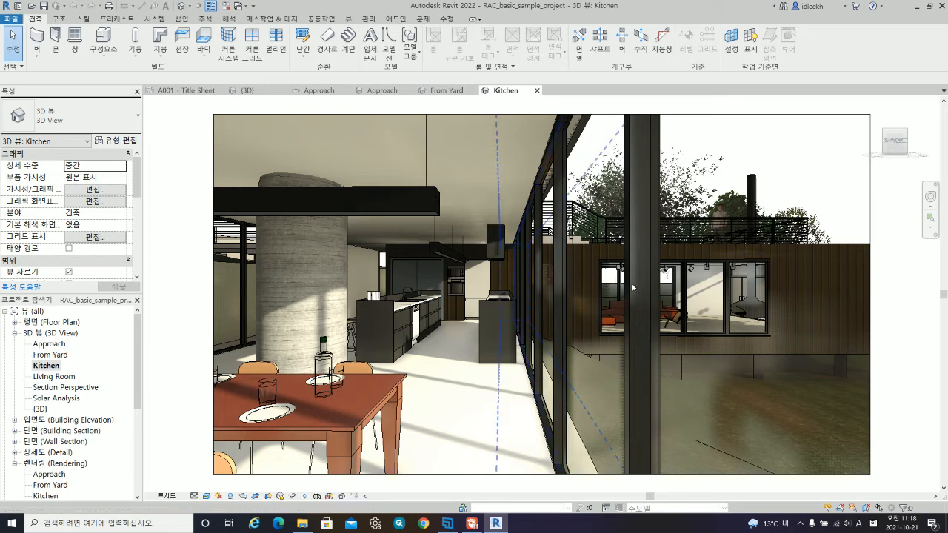
pyautogui.doubleClick(52, 378)
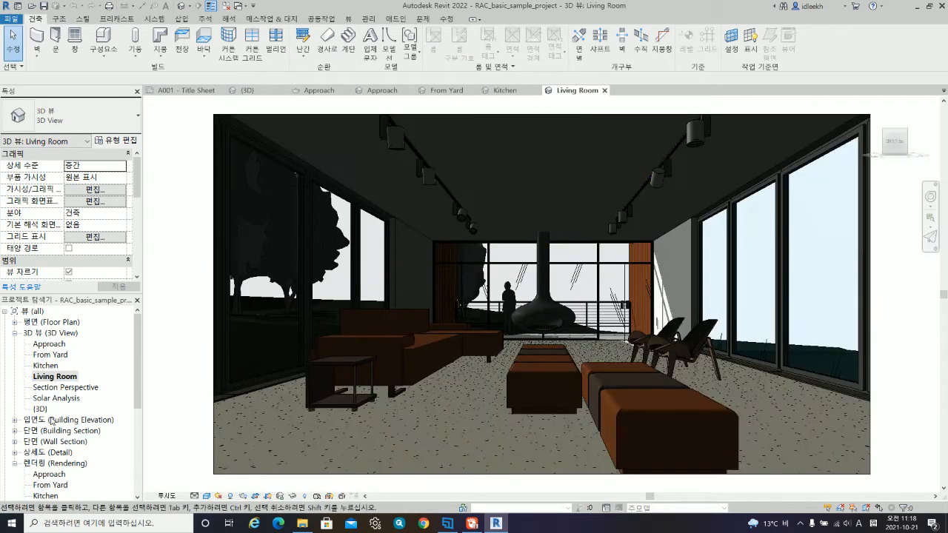
pyautogui.doubleClick(55, 389)
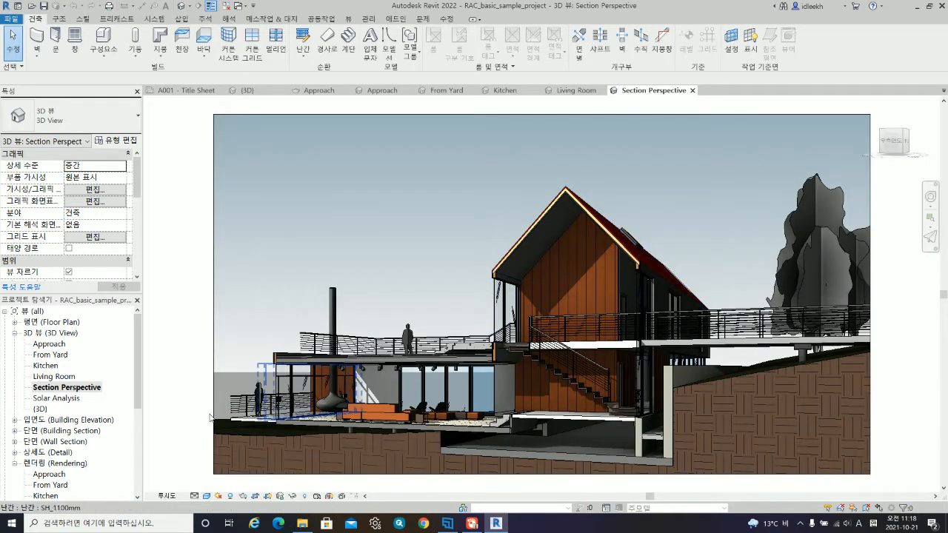
pyautogui.doubleClick(53, 399)
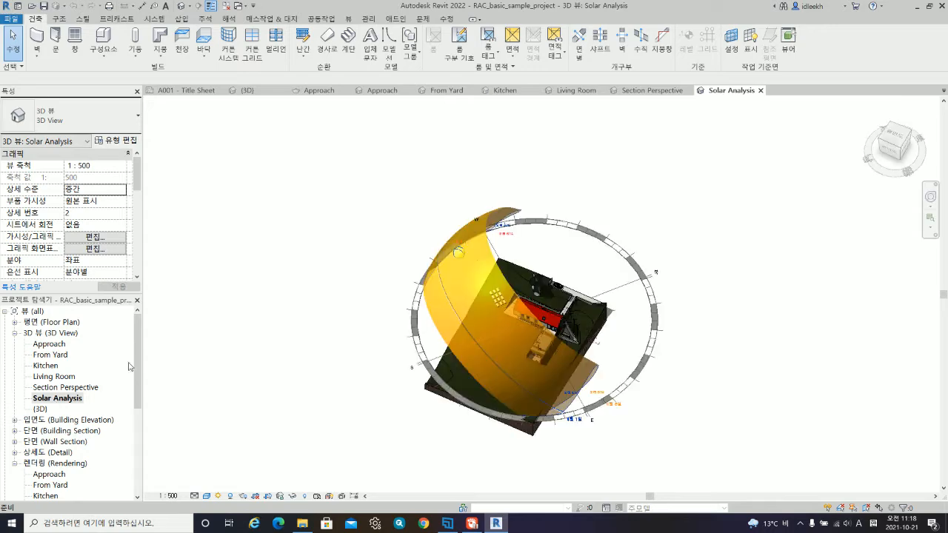
pyautogui.scroll(3, 564, 307)
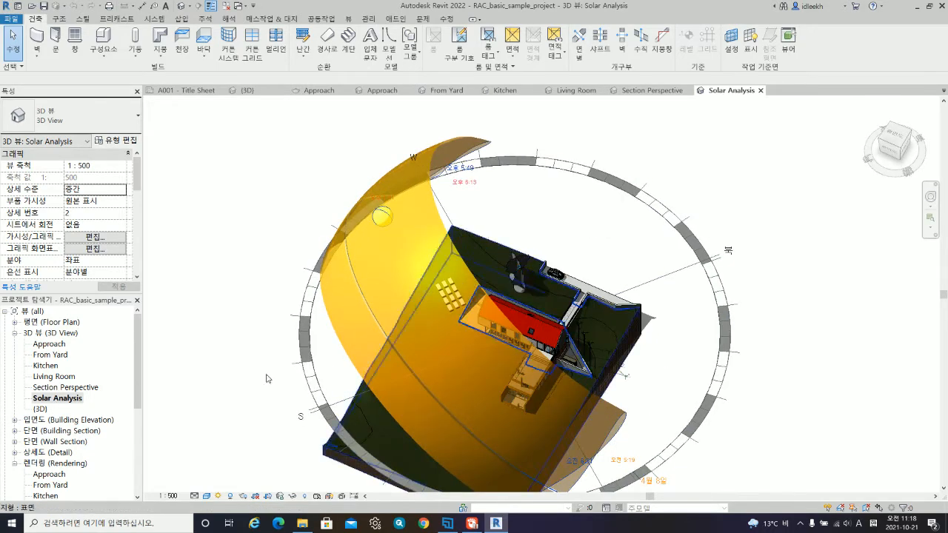
# Step: Return to the {3D} view and close all other open views, including the Title Sheet
pyautogui.doubleClick(40, 410)
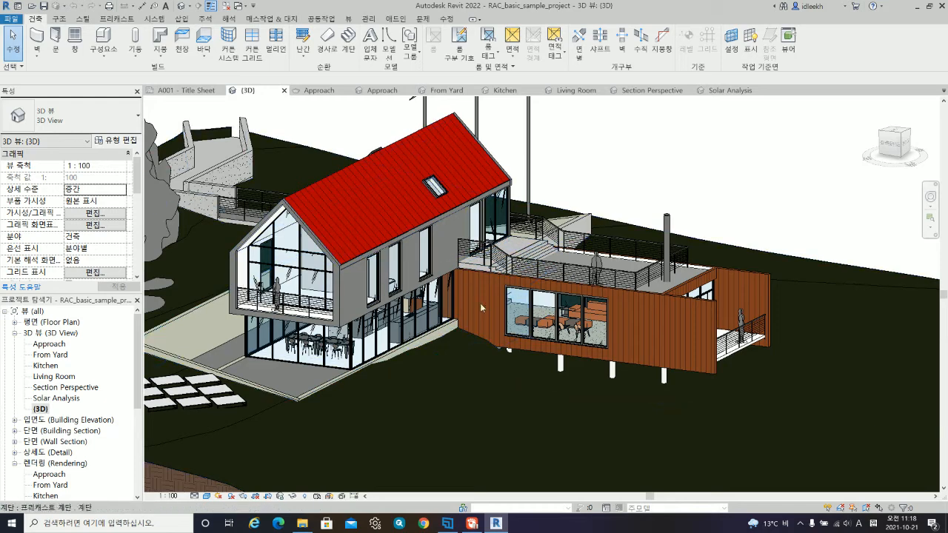
pyautogui.click(347, 90)
pyautogui.click(347, 91)
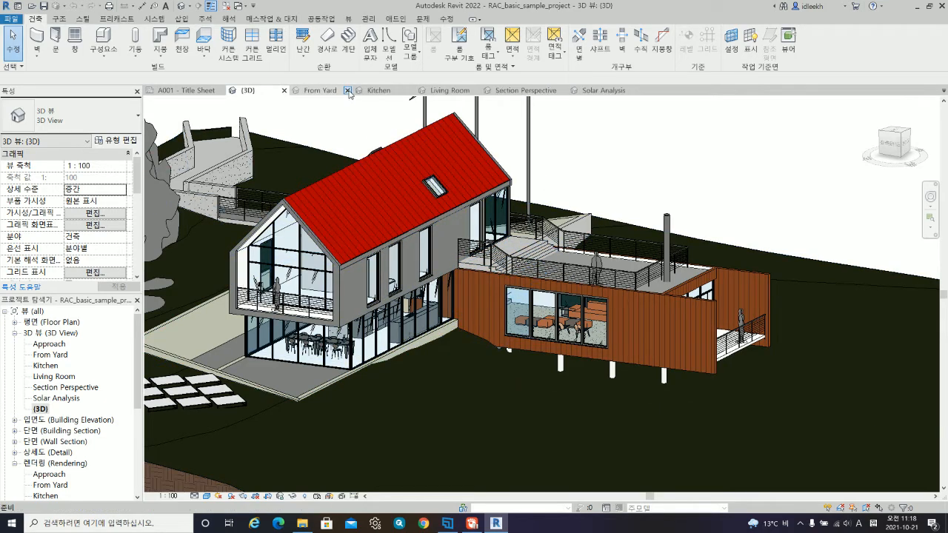
pyautogui.click(348, 91)
pyautogui.click(348, 91)
pyautogui.click(348, 90)
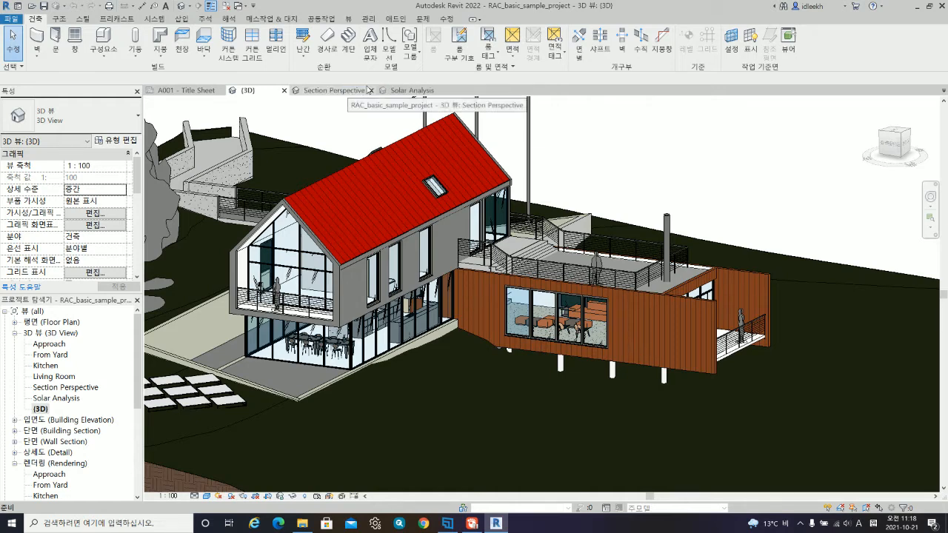
pyautogui.click(370, 92)
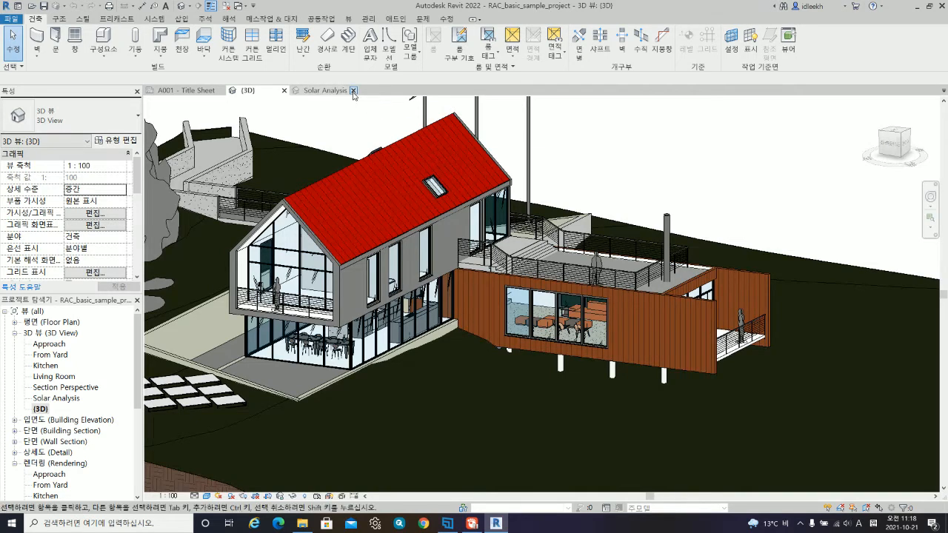
pyautogui.click(352, 91)
pyautogui.click(220, 90)
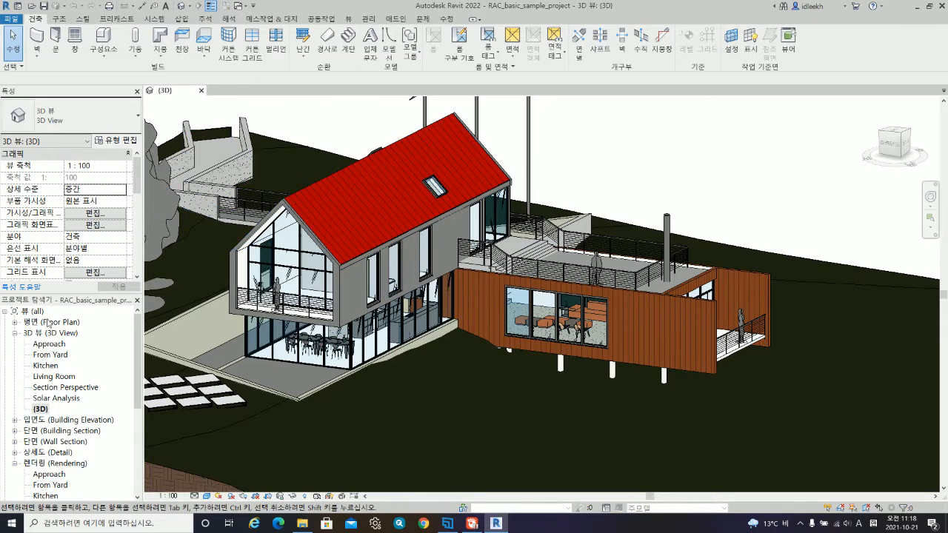
# Step: In the Level 1 floor plan, place a perspective camera southwest of the house, aimed northeast across the building
pyautogui.click(15, 323)
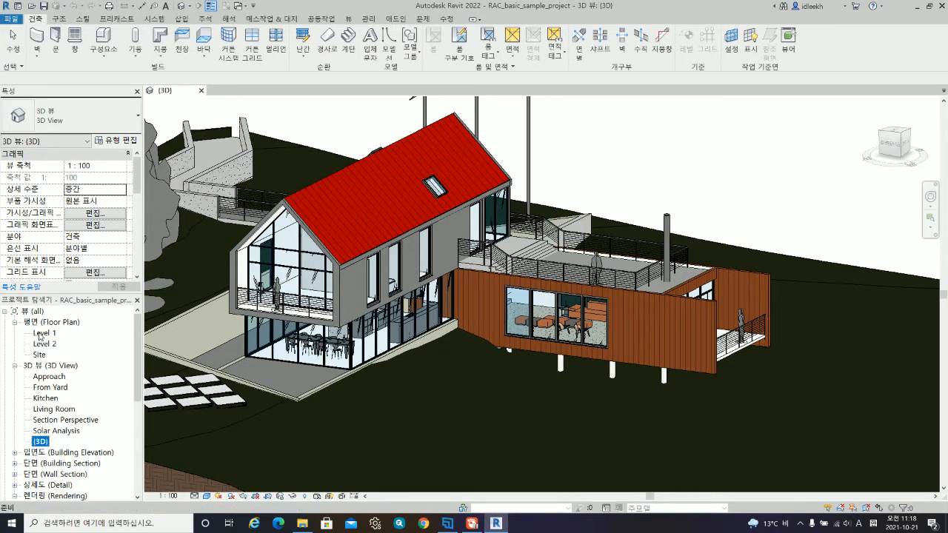
pyautogui.doubleClick(43, 334)
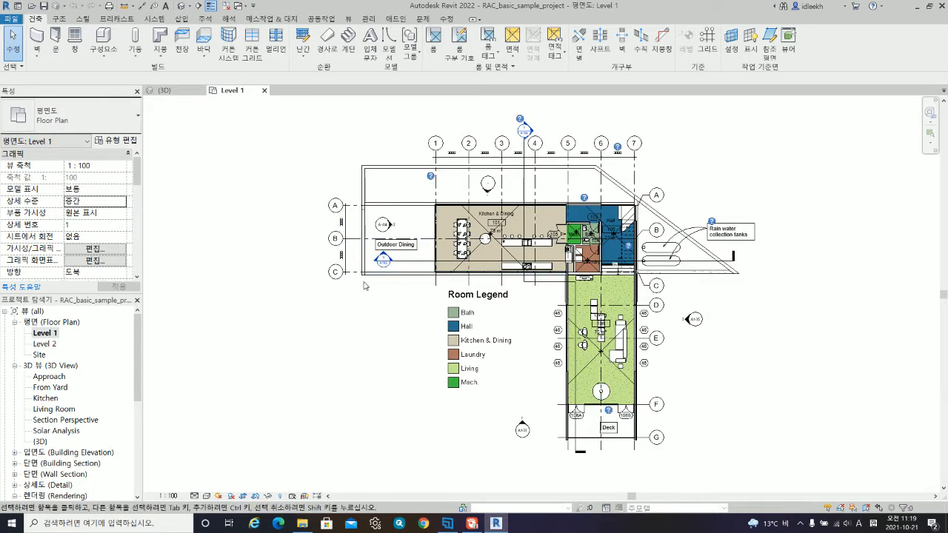
pyautogui.click(348, 20)
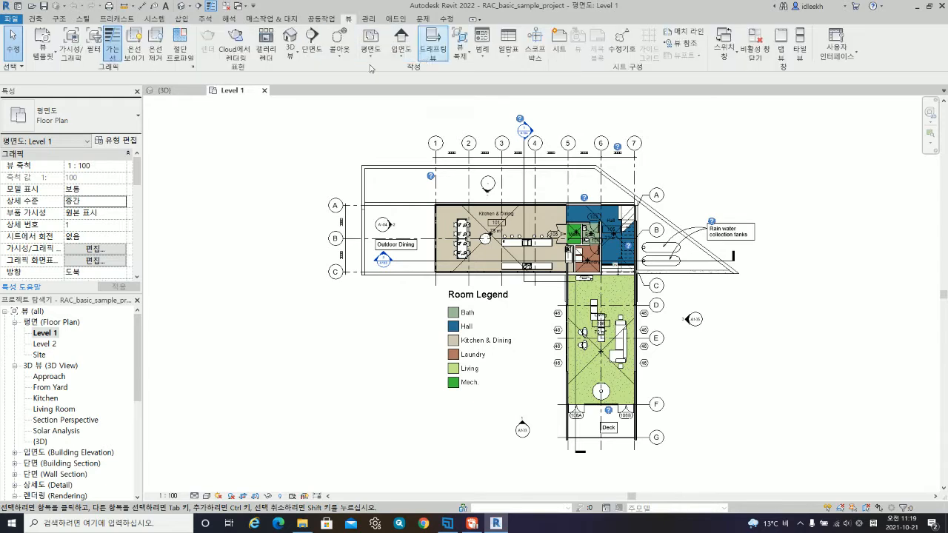
pyautogui.click(297, 54)
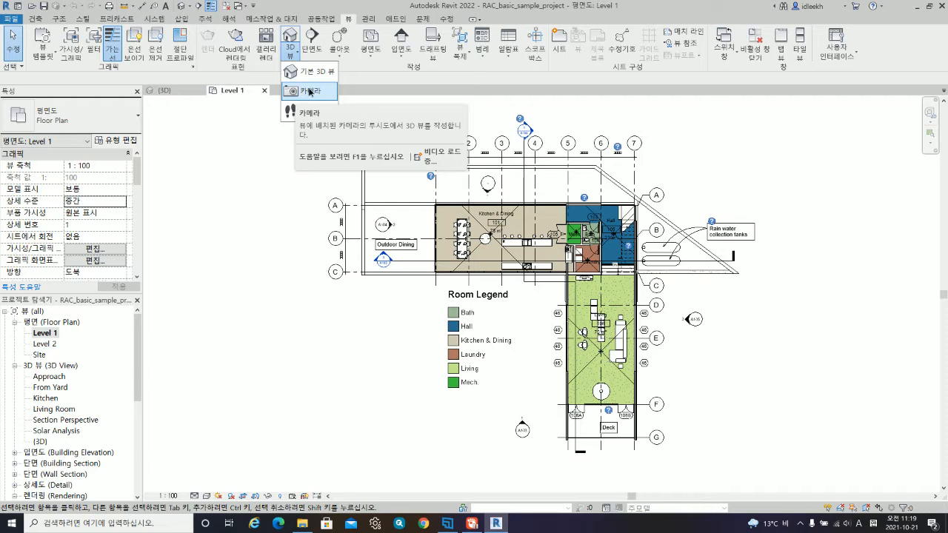
pyautogui.click(310, 91)
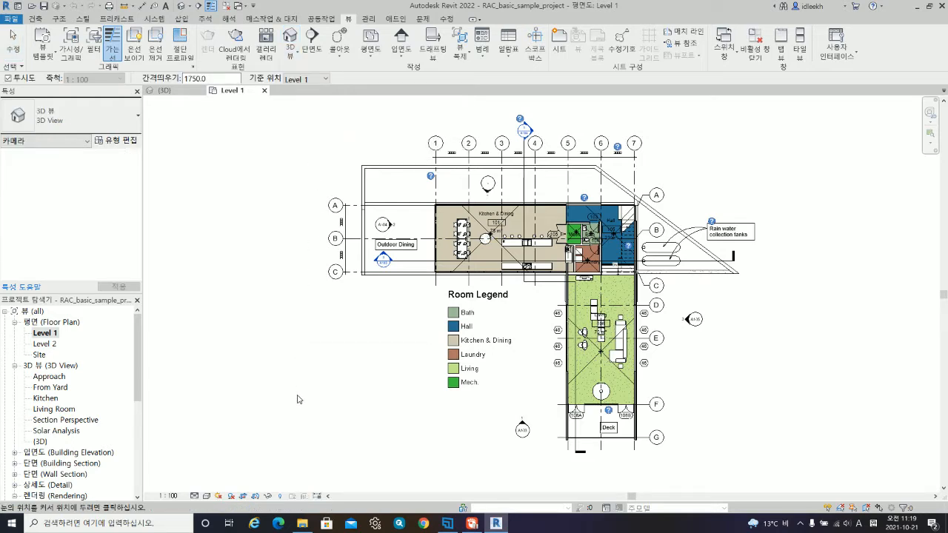
pyautogui.click(290, 401)
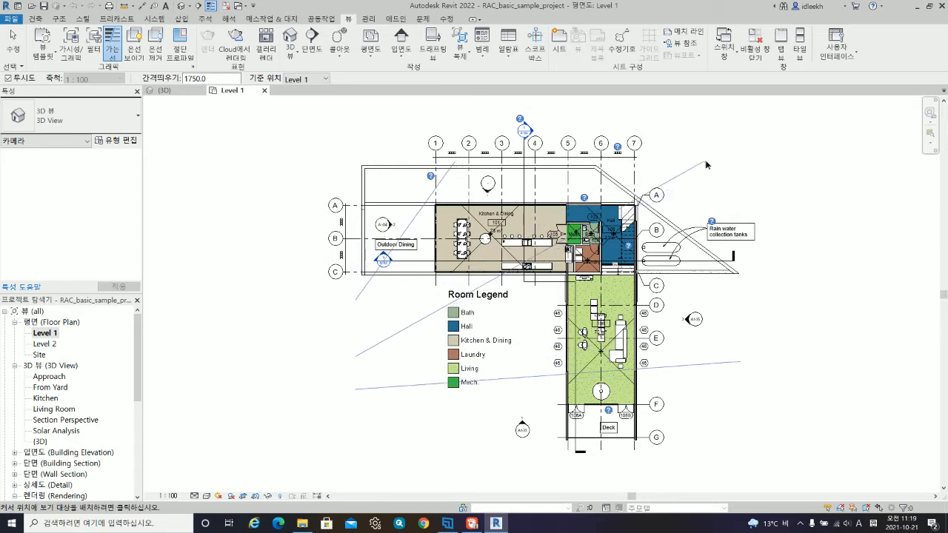
pyautogui.click(676, 204)
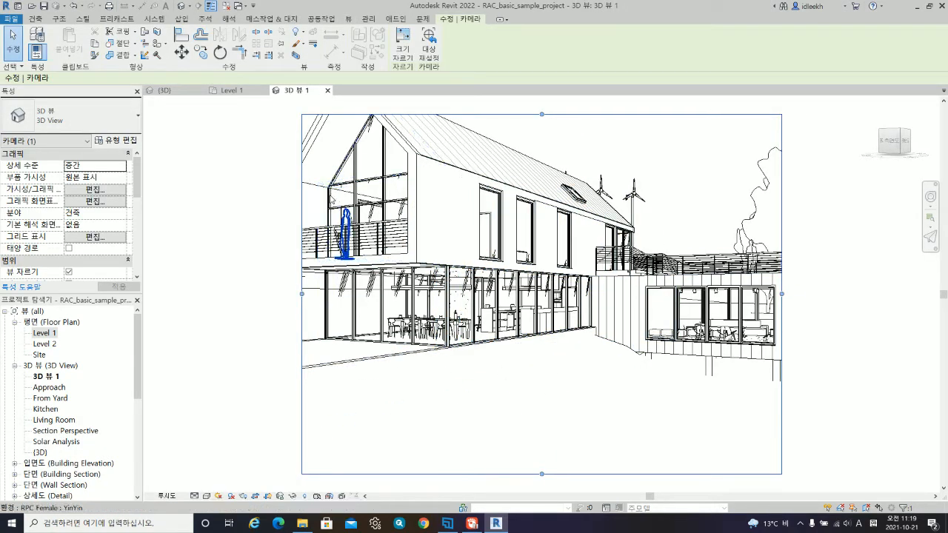
# Step: Return to the Level 1 plan, show its crop region and turn off view cropping
pyautogui.click(234, 90)
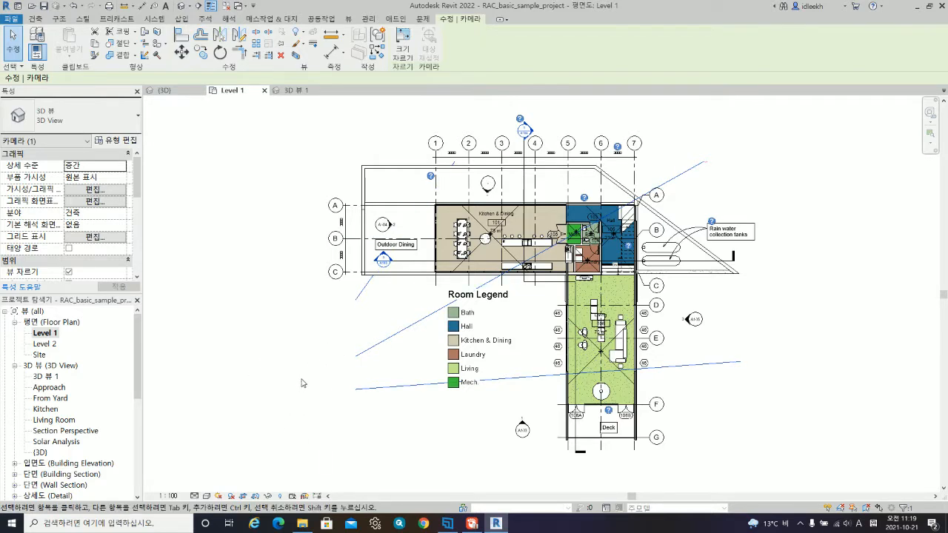
pyautogui.click(256, 496)
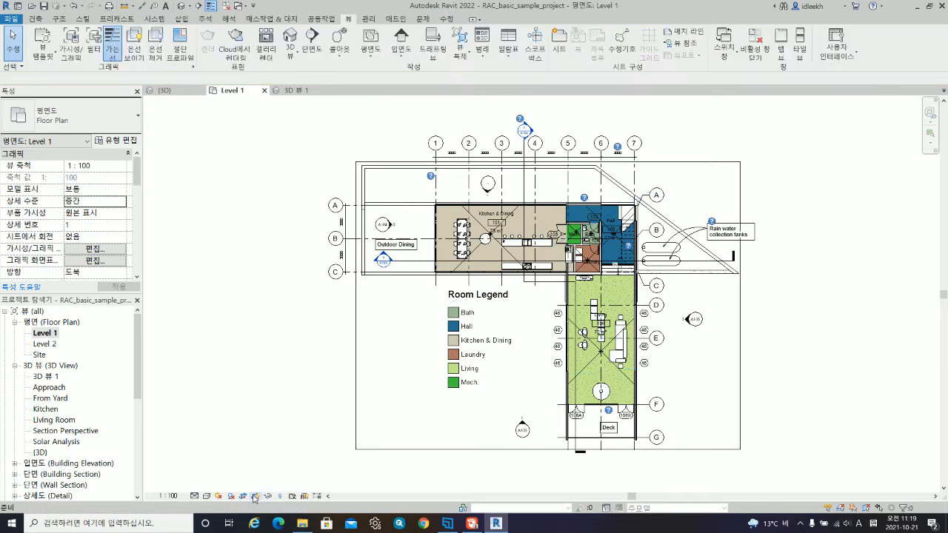
pyautogui.click(255, 496)
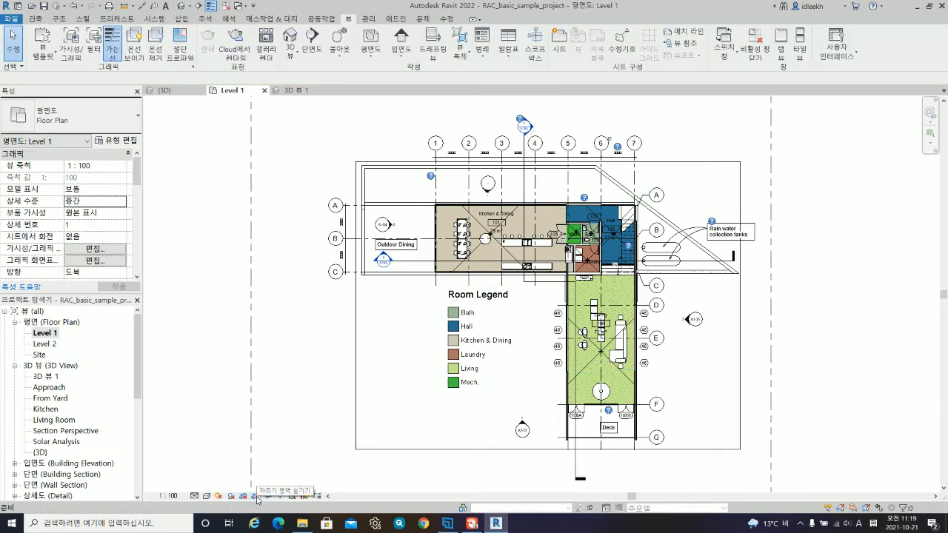
# Step: Extend the Level 1 plan's crop region outward on all four sides around the house, then hide the crop region
pyautogui.scroll(-1, 300, 356)
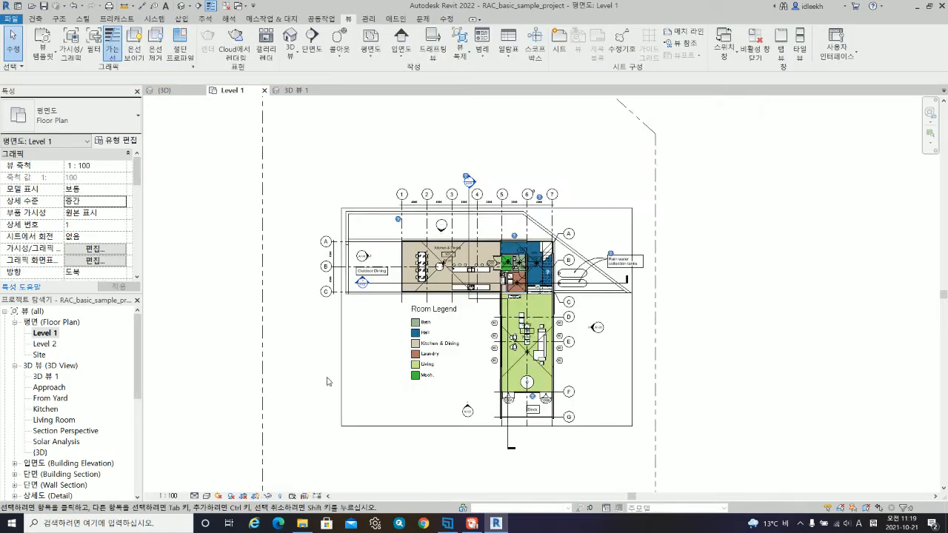
pyautogui.click(344, 369)
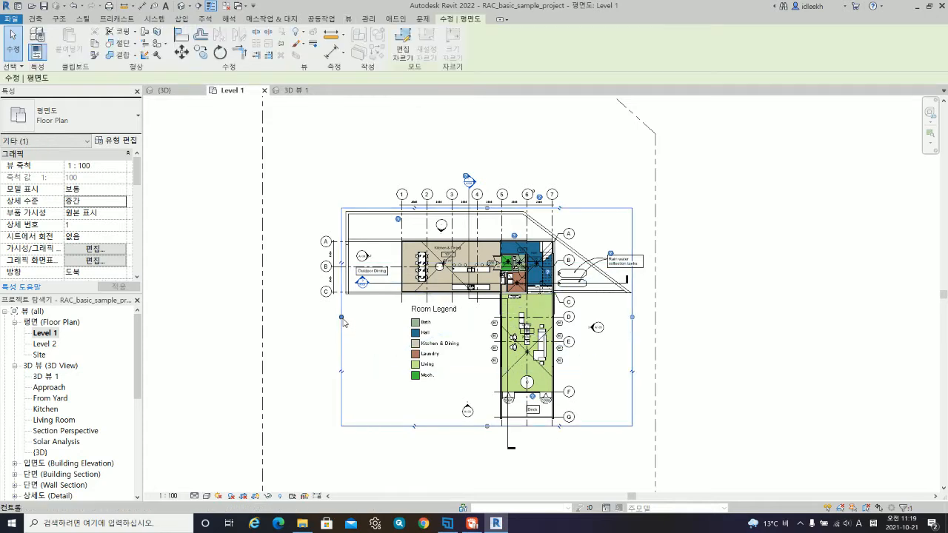
pyautogui.moveTo(342, 317); pyautogui.dragTo(205, 334)
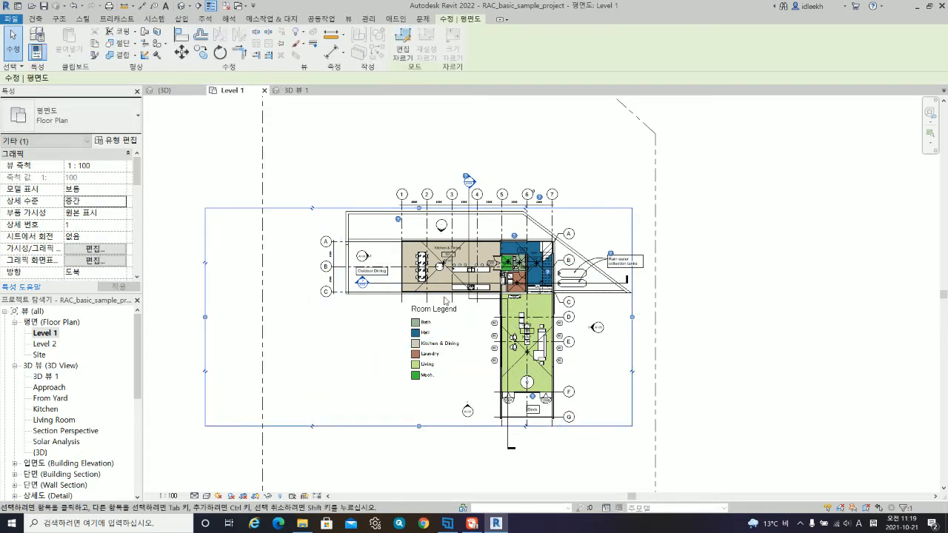
pyautogui.moveTo(634, 320); pyautogui.dragTo(712, 320)
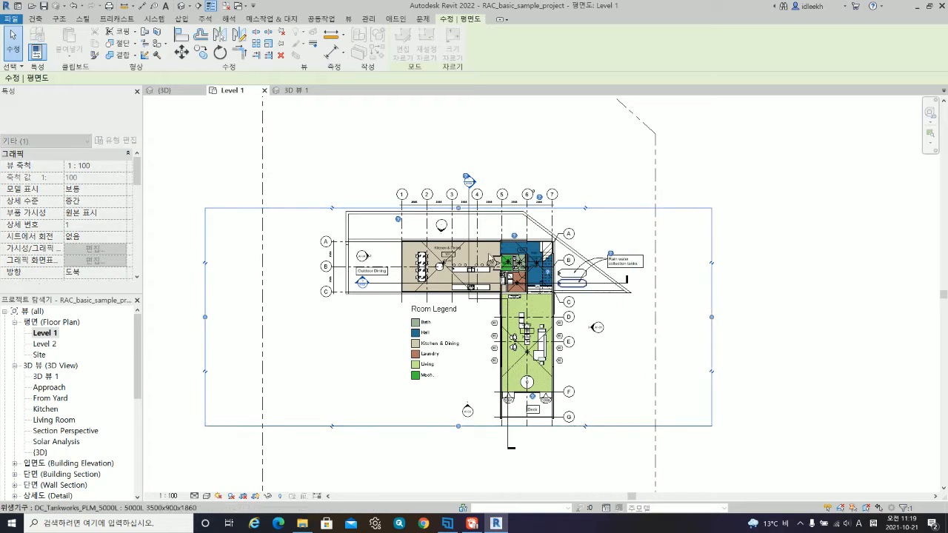
pyautogui.moveTo(454, 208); pyautogui.dragTo(480, 136)
pyautogui.scroll(-2, 474, 196)
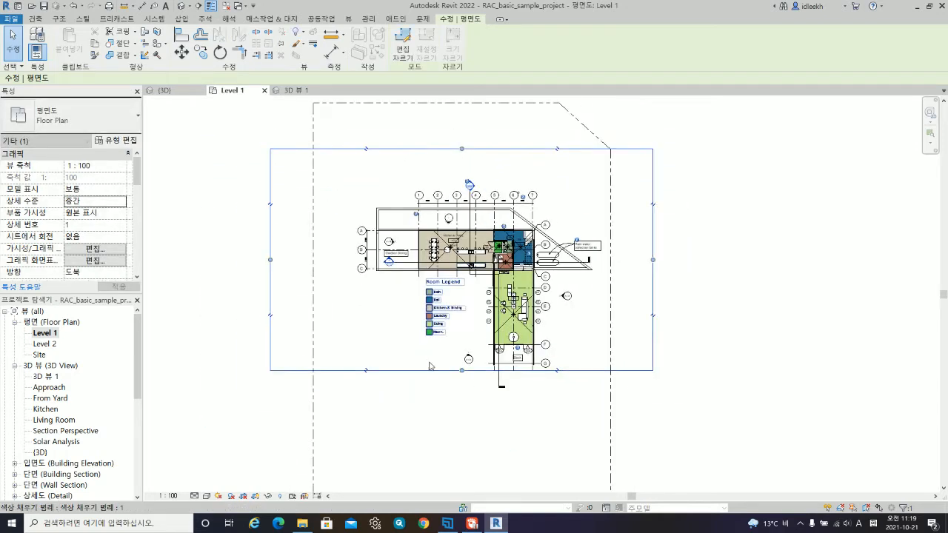
pyautogui.moveTo(462, 370); pyautogui.dragTo(452, 454)
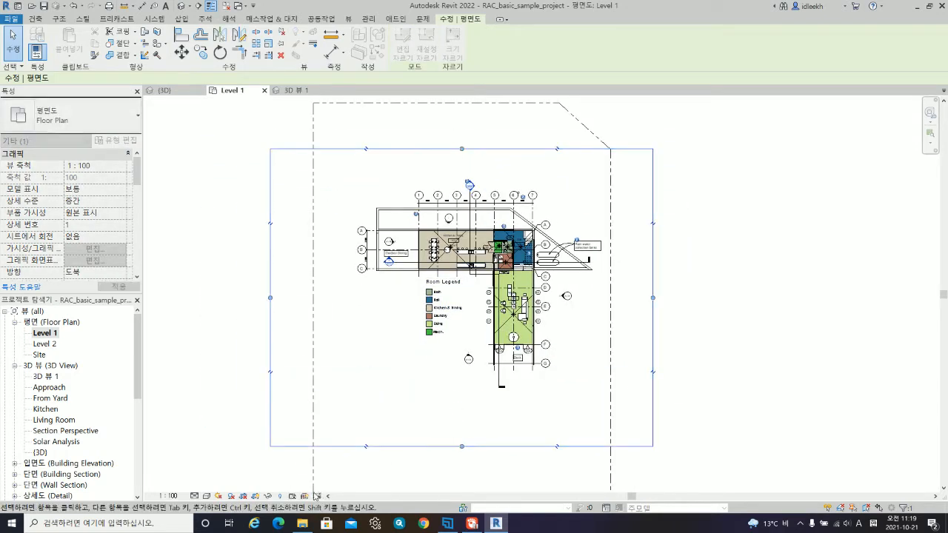
pyautogui.click(256, 497)
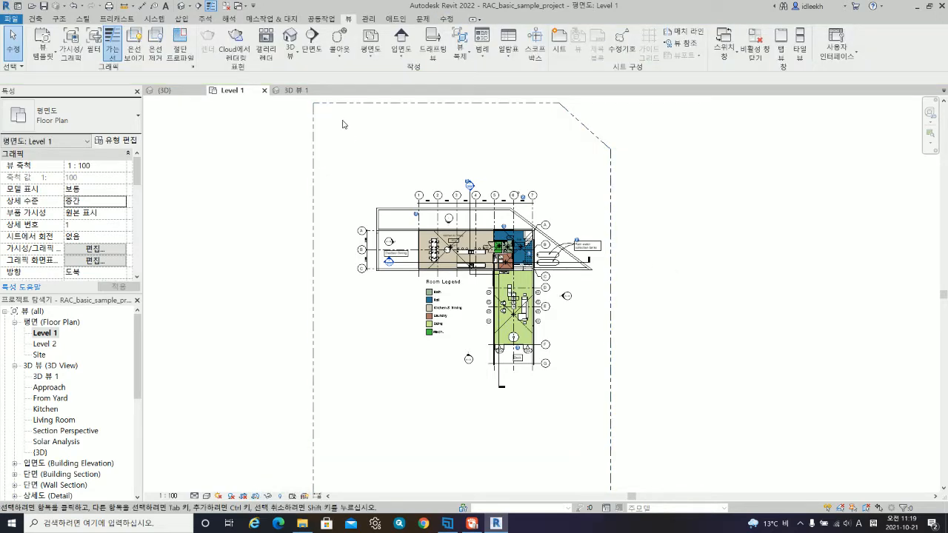
# Step: Select the crop boundary of 3D 뷰 1 and return to the Level 1 plan to display its camera there
pyautogui.click(296, 89)
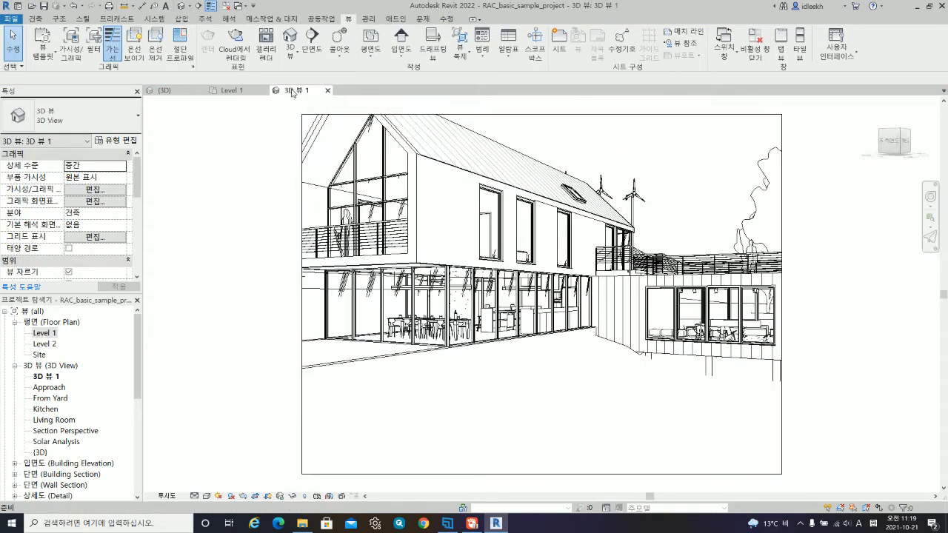
pyautogui.click(504, 116)
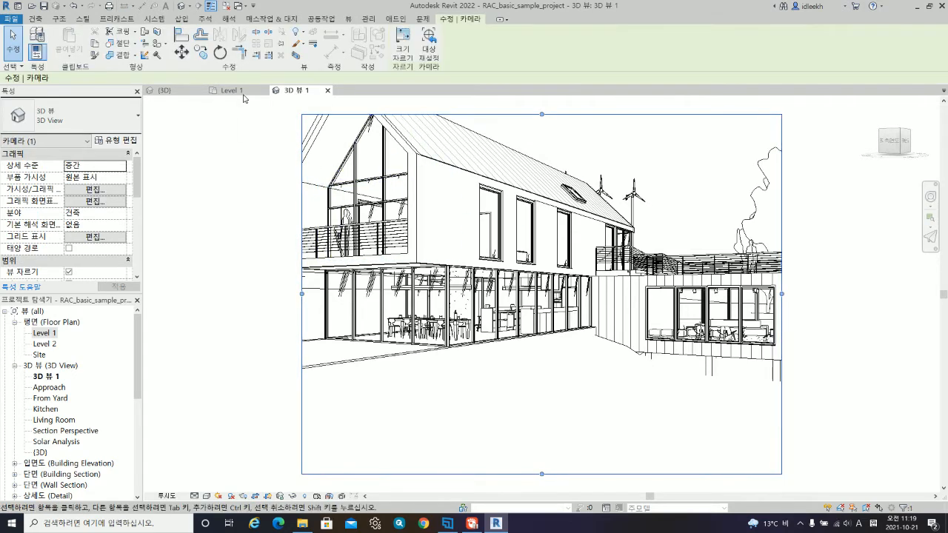
pyautogui.click(241, 90)
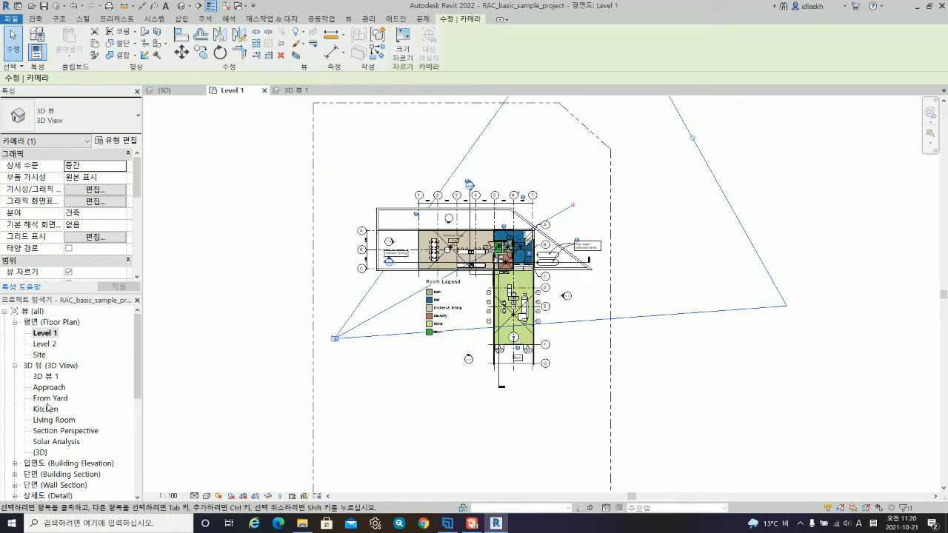
# Step: Open the South building elevation and turn off its view cropping
pyautogui.scroll(-1, 48, 408)
pyautogui.click(14, 431)
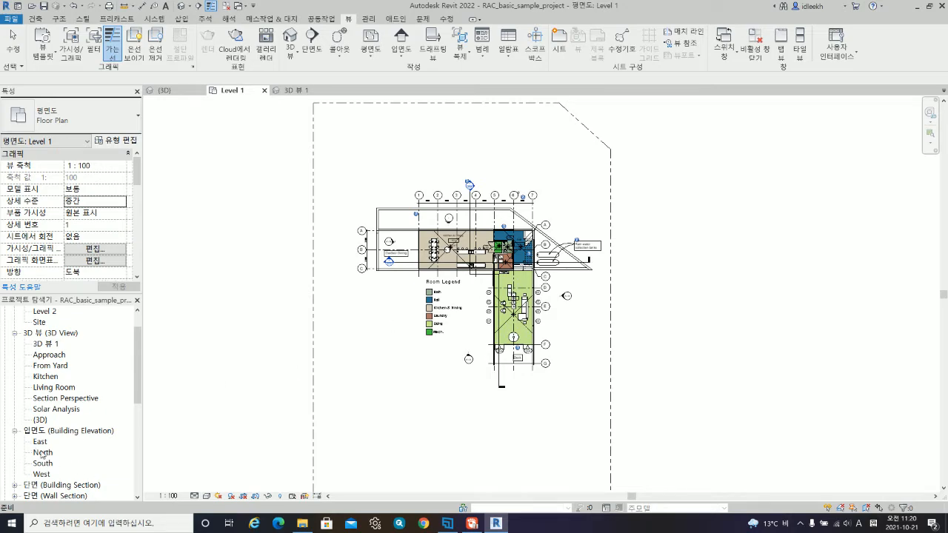
pyautogui.doubleClick(42, 464)
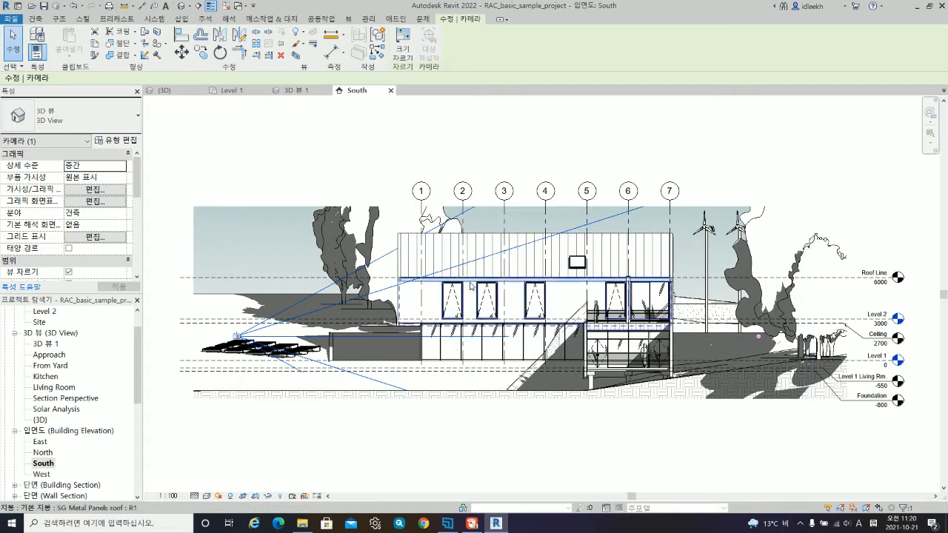
pyautogui.click(243, 497)
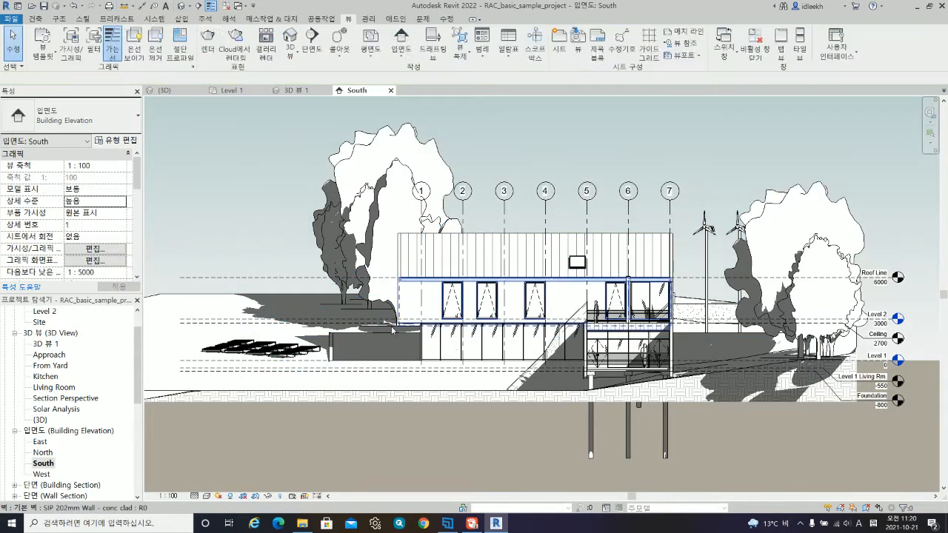
# Step: In the South elevation, move the 3D 뷰 1 camera farther west and raise it to about Level 2
pyautogui.click(304, 90)
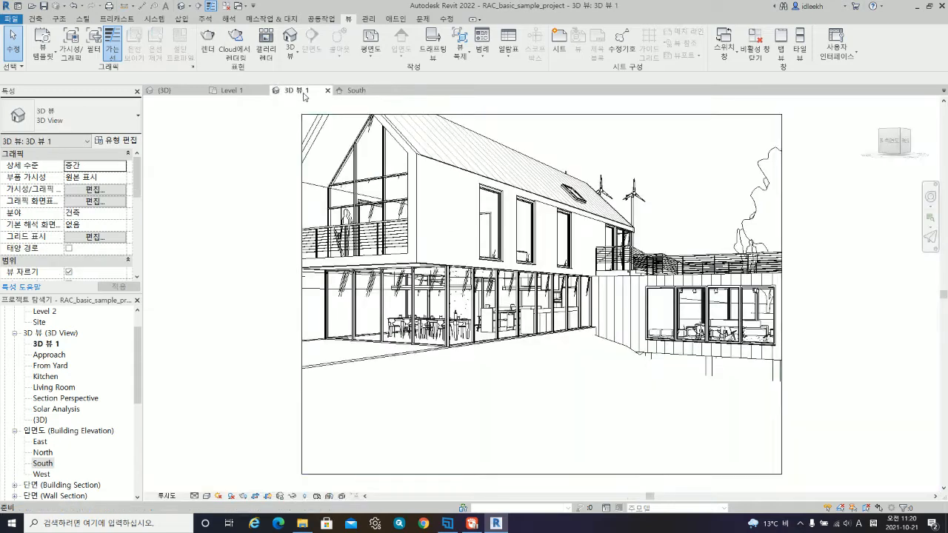
pyautogui.click(356, 90)
pyautogui.moveTo(236, 337); pyautogui.dragTo(209, 317)
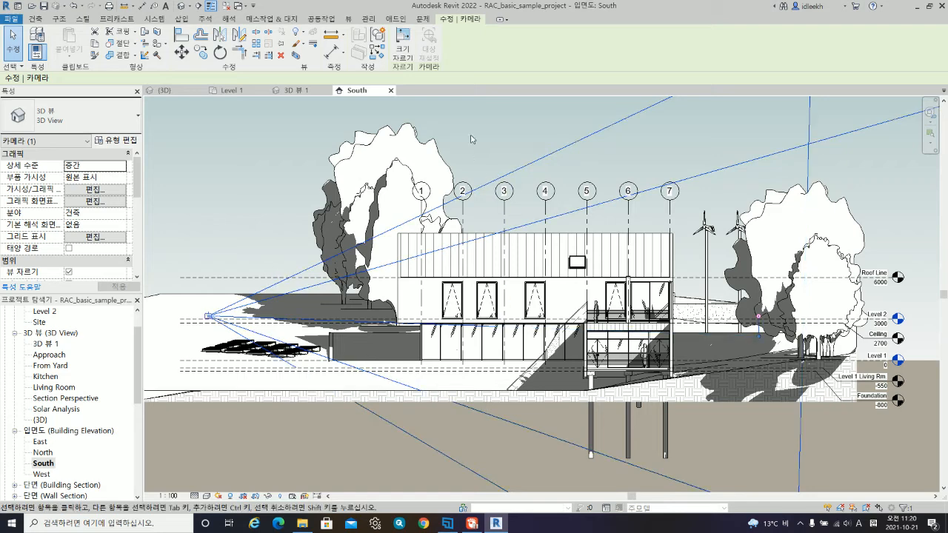
# Step: Tile the open views and close the {3D} view
pyautogui.click(349, 19)
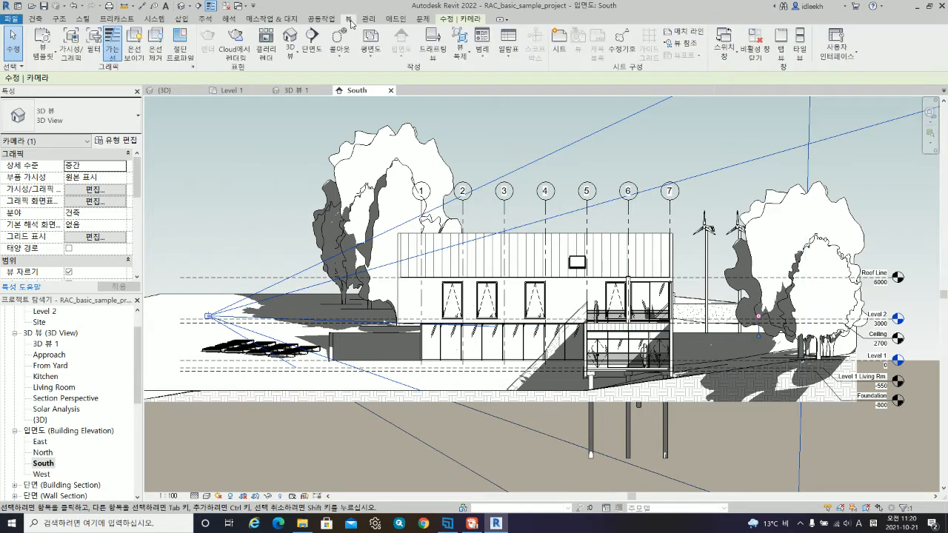
pyautogui.click(800, 48)
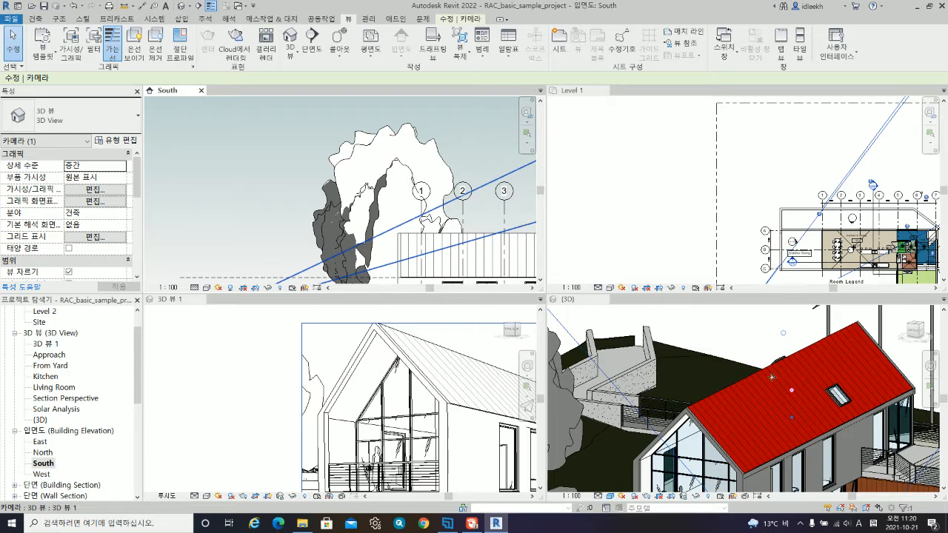
pyautogui.click(604, 300)
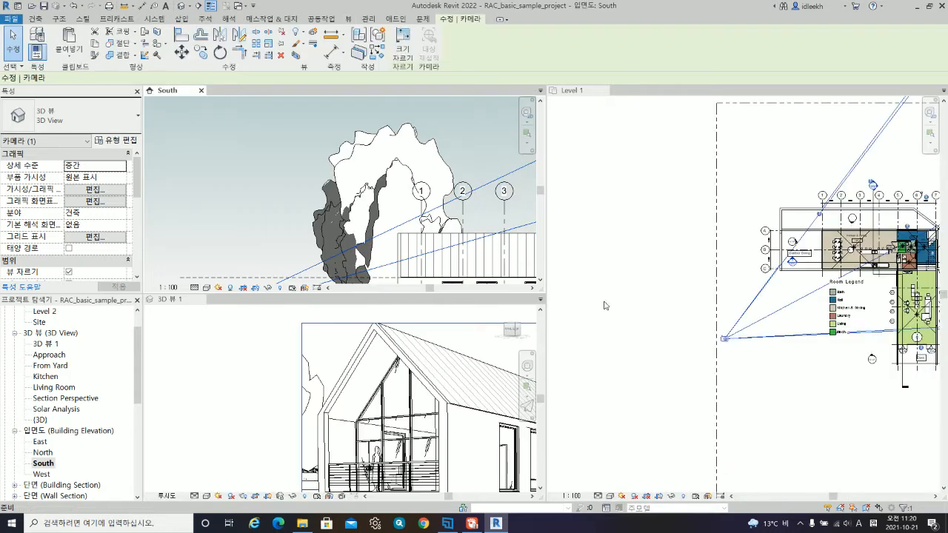
# Step: In the Level 1 plan, pull the camera's far clip boundary in closer to the house
pyautogui.scroll(-2, 615, 260)
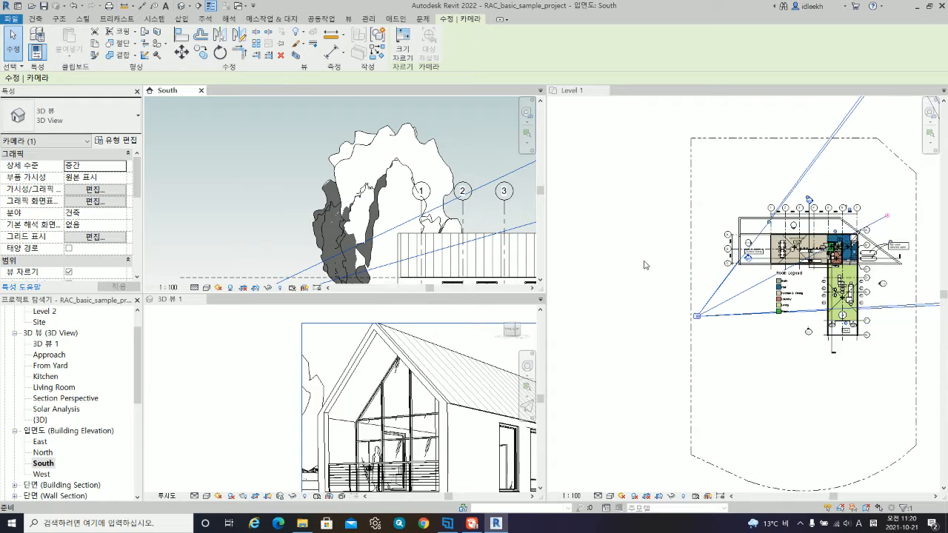
pyautogui.moveTo(733, 297); pyautogui.dragTo(644, 319, button='middle')
pyautogui.scroll(-1, 644, 318)
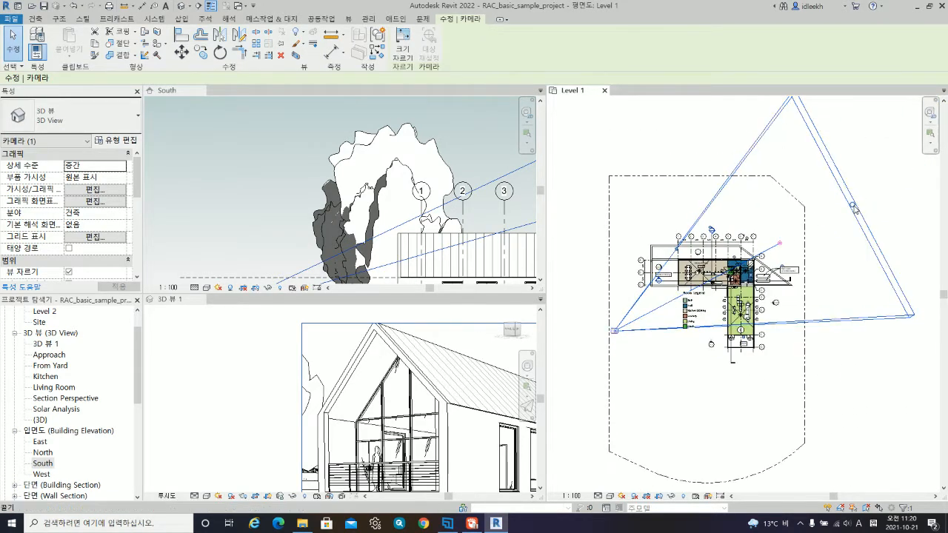
pyautogui.moveTo(853, 204); pyautogui.dragTo(793, 239)
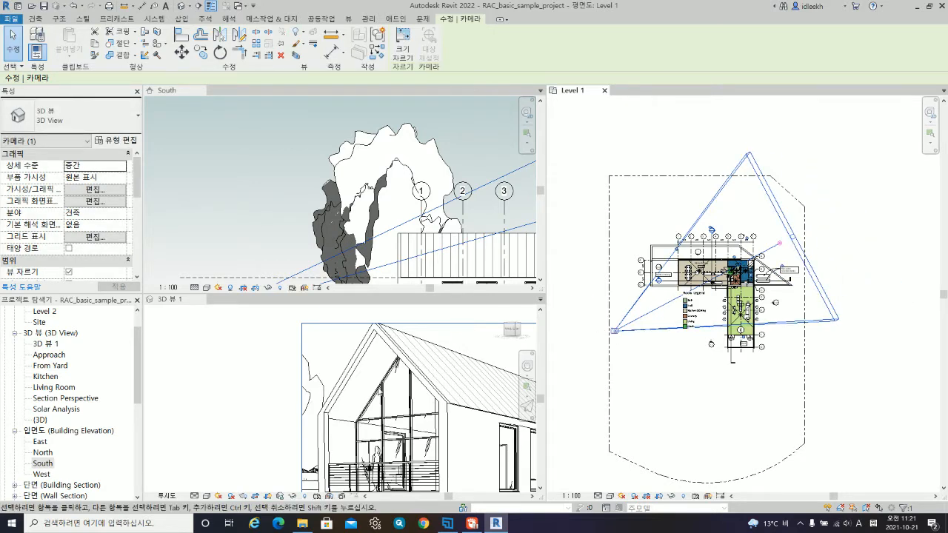
# Step: Fit the whole 3D 뷰 1 frame in its tile and shift the camera's target northwest in the Level 1 plan
pyautogui.click(371, 378)
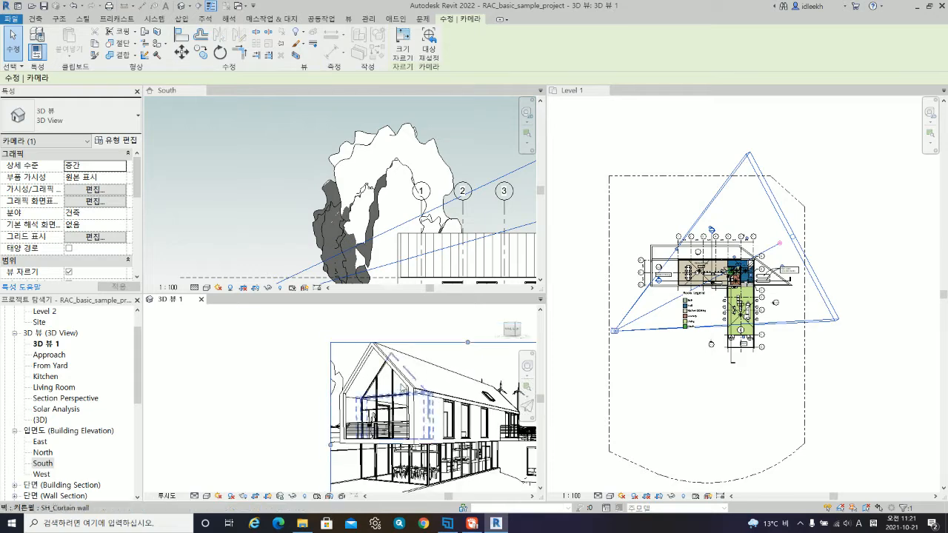
pyautogui.moveTo(370, 377); pyautogui.dragTo(304, 361)
pyautogui.scroll(-4, 303, 361)
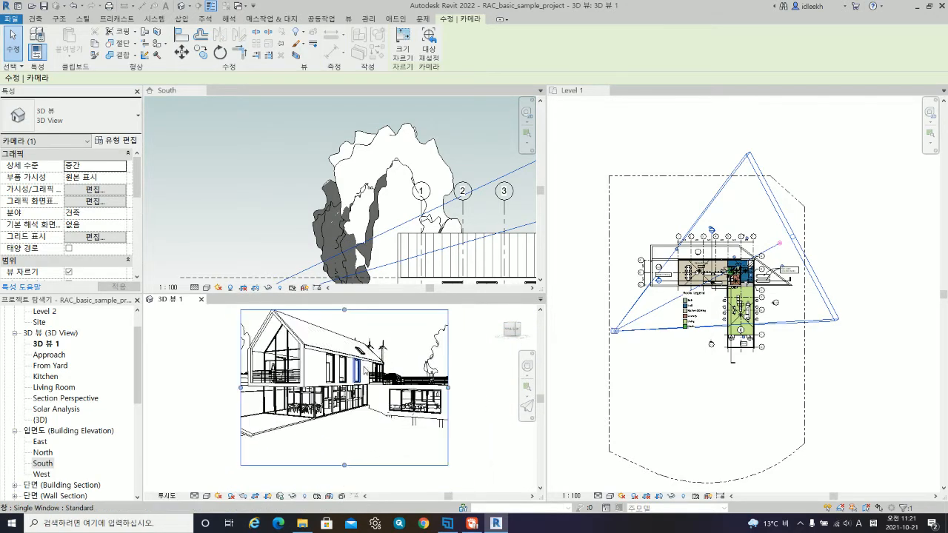
pyautogui.moveTo(341, 366); pyautogui.dragTo(359, 380, button='middle')
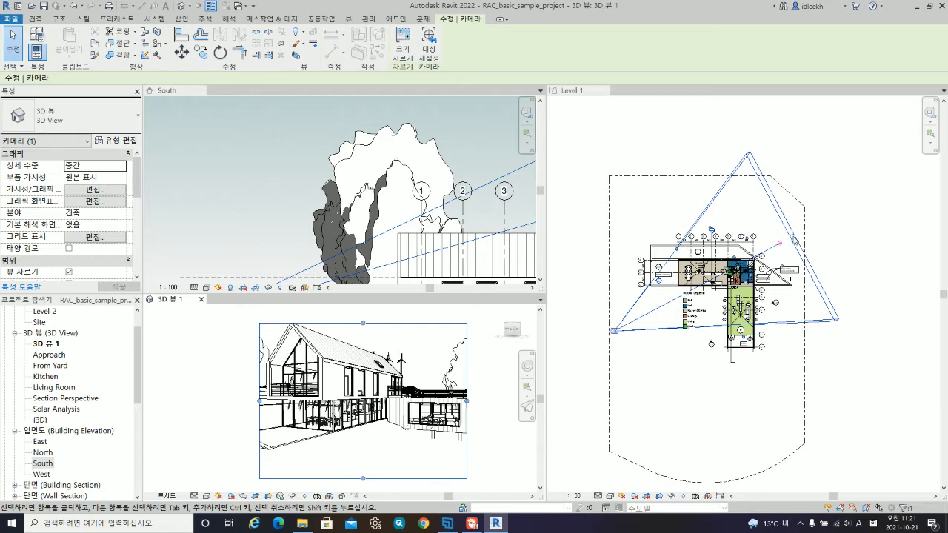
pyautogui.click(792, 241)
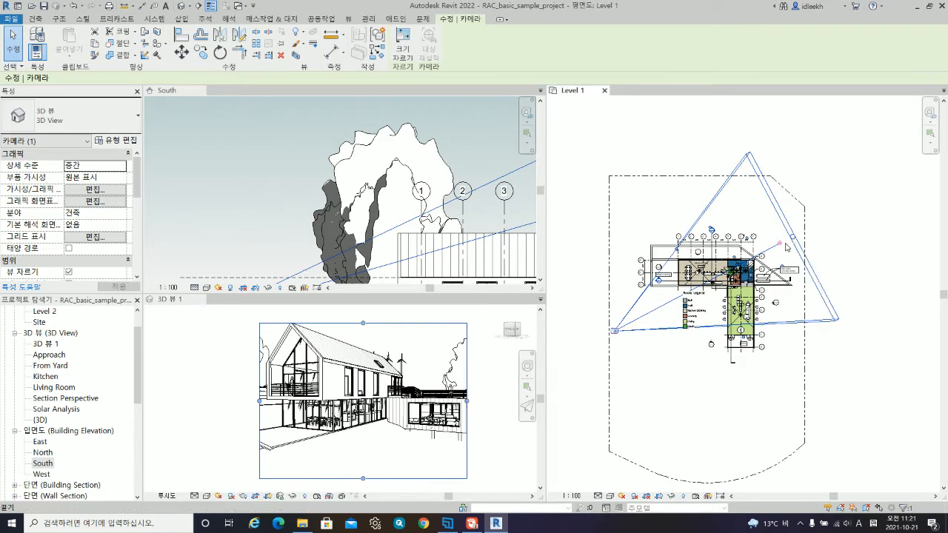
pyautogui.moveTo(782, 247); pyautogui.dragTo(741, 212)
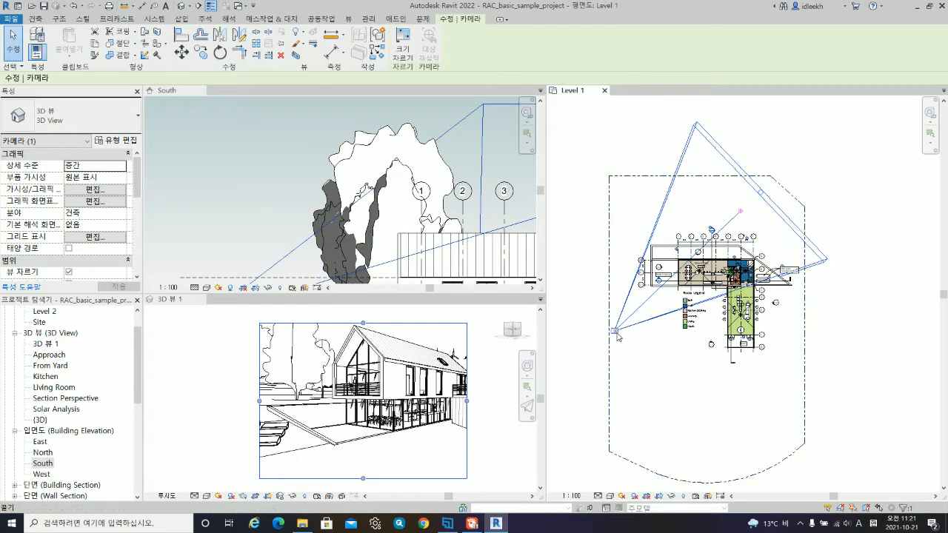
# Step: In the Level 1 plan, reposition the camera southwest of the house and its target northeast, so the view looks across the building
pyautogui.moveTo(614, 330); pyautogui.dragTo(578, 387)
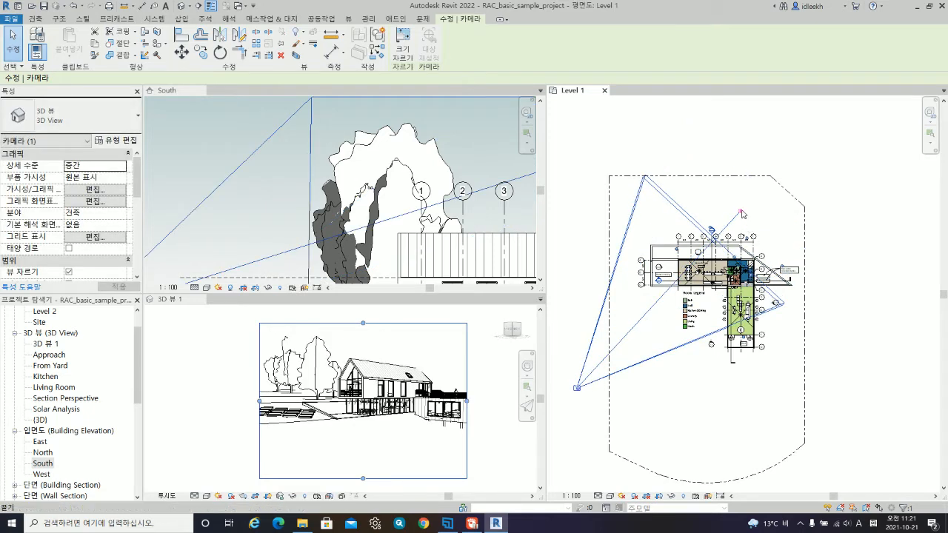
pyautogui.moveTo(744, 217); pyautogui.dragTo(753, 235)
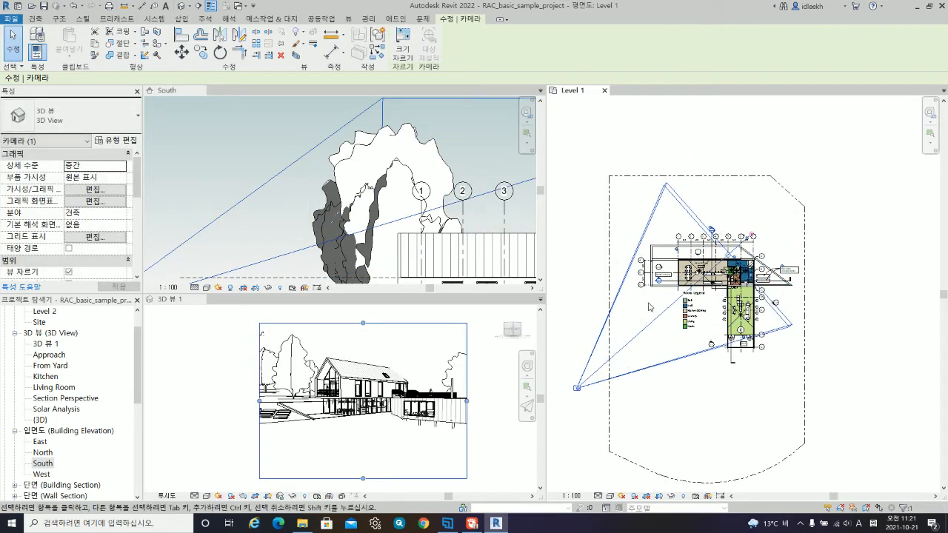
pyautogui.scroll(-1, 652, 311)
pyautogui.moveTo(587, 377); pyautogui.dragTo(586, 346)
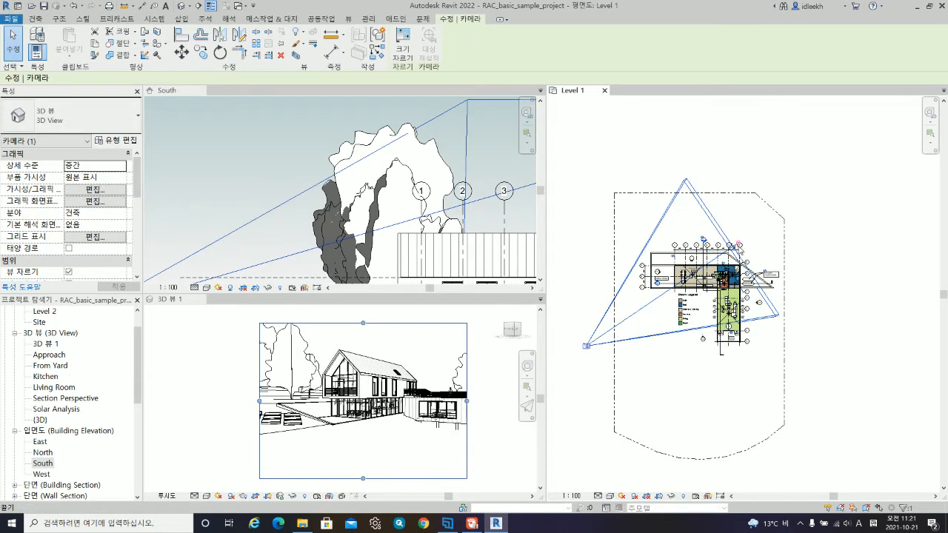
pyautogui.moveTo(740, 244); pyautogui.dragTo(763, 267)
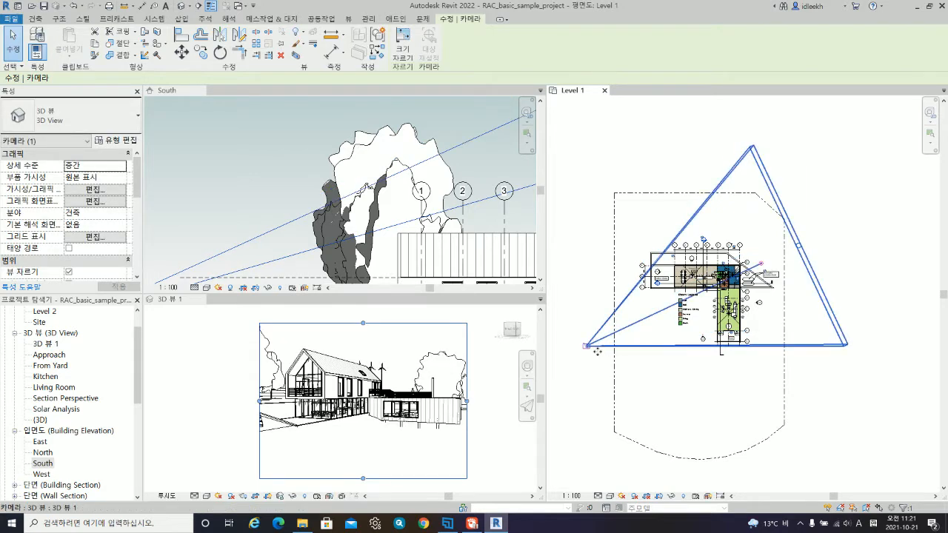
pyautogui.moveTo(597, 352); pyautogui.dragTo(582, 338)
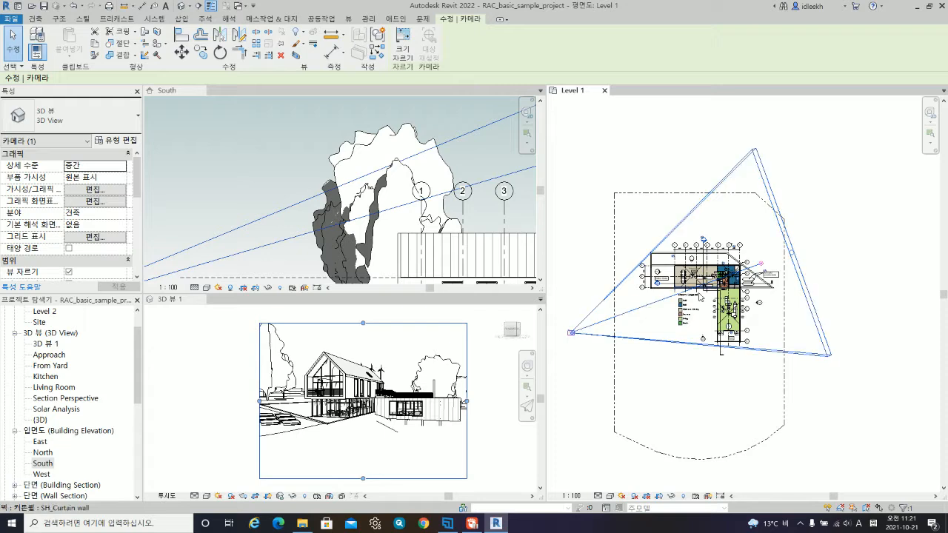
pyautogui.moveTo(572, 334); pyautogui.dragTo(587, 317)
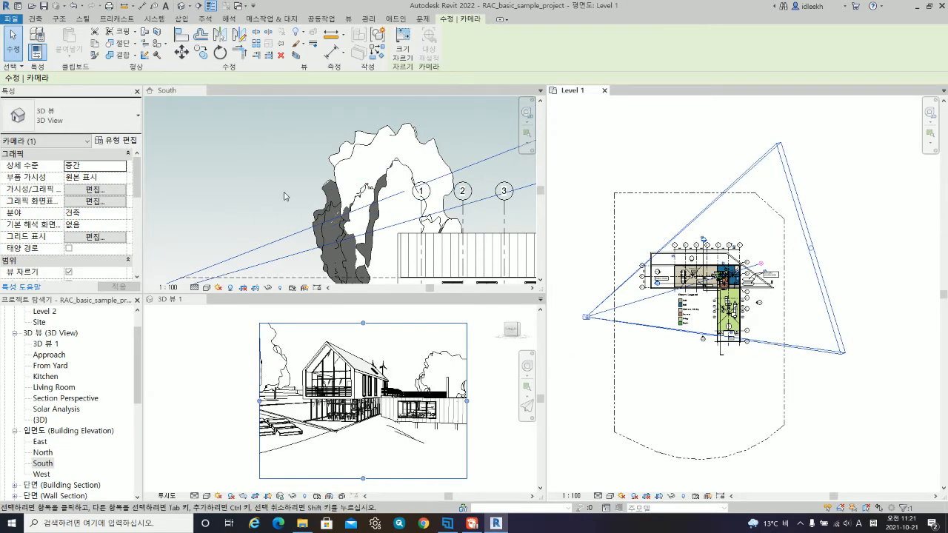
# Step: In the South elevation, move the camera closer to the house and raise it slightly above the Roof Line level
pyautogui.scroll(-4, 341, 195)
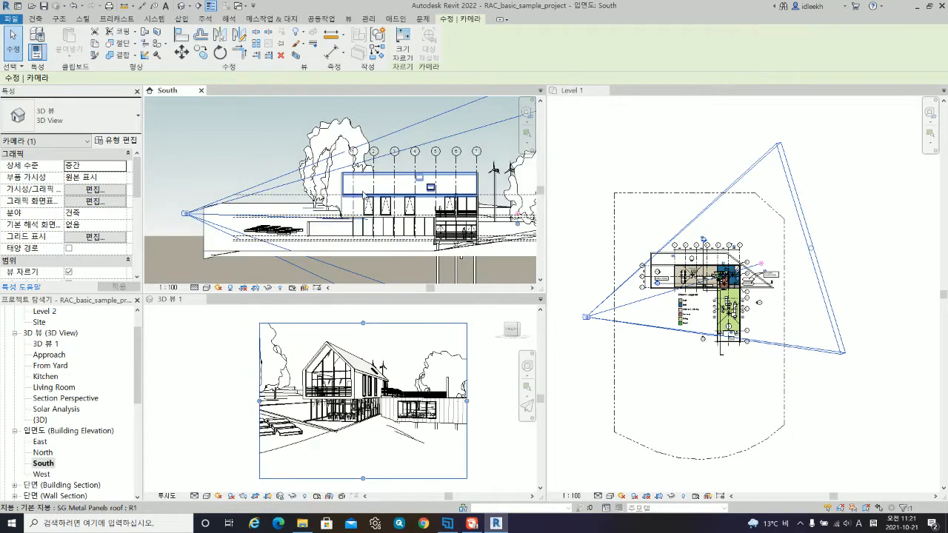
pyautogui.moveTo(186, 213); pyautogui.dragTo(246, 215)
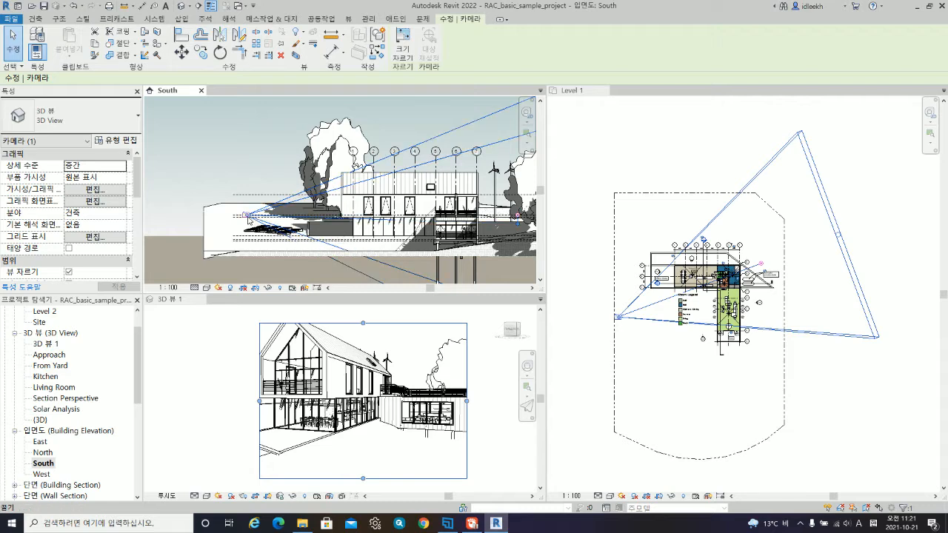
pyautogui.moveTo(247, 216); pyautogui.dragTo(230, 187)
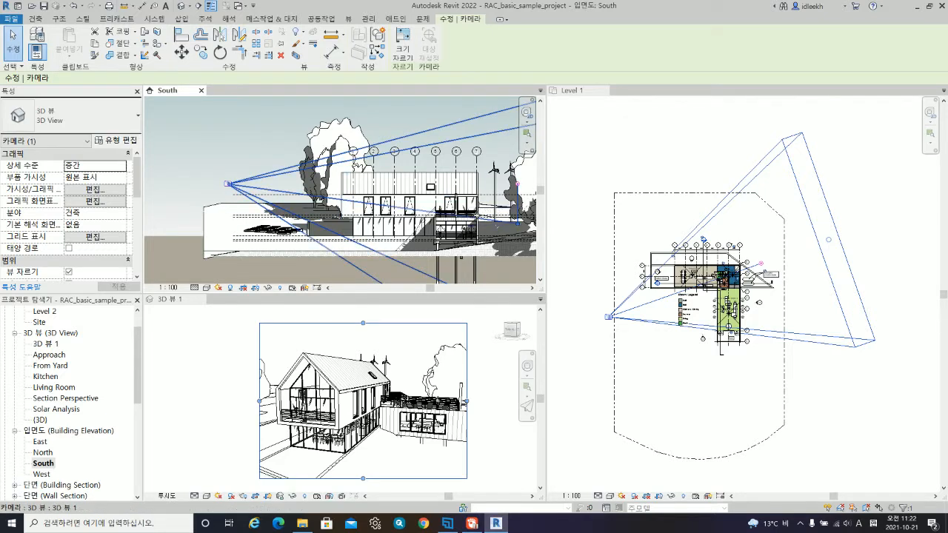
# Step: Set the selected camera's eye height to 8000 and its target height to 2000
pyautogui.scroll(-3, 65, 206)
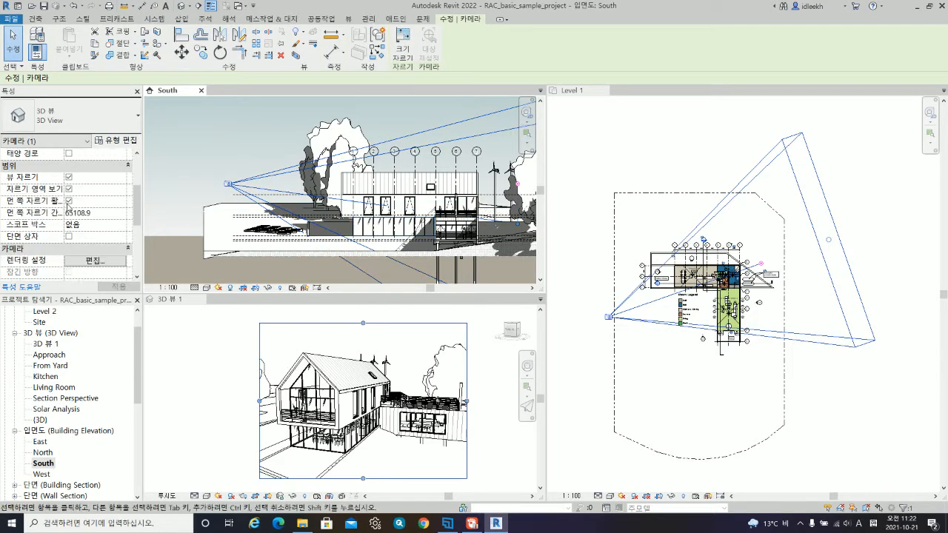
pyautogui.scroll(-1, 61, 227)
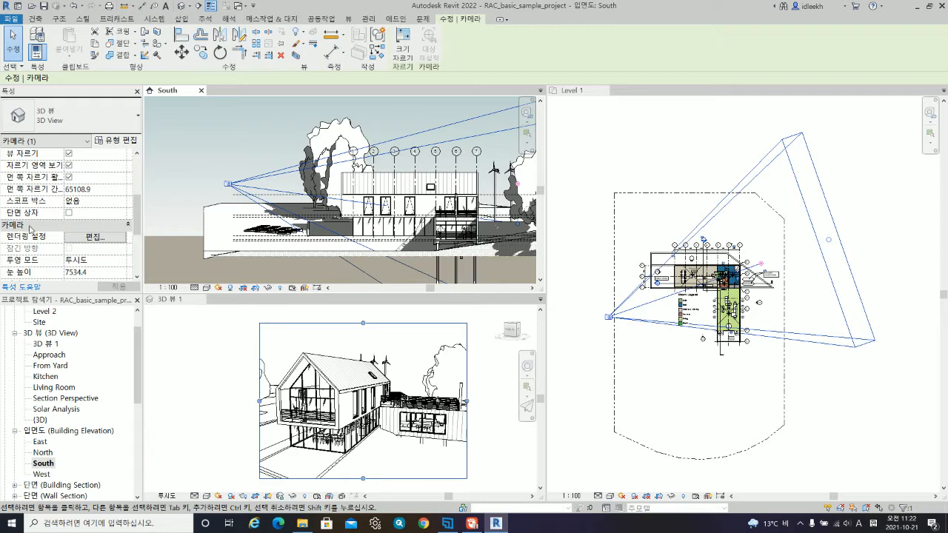
pyautogui.scroll(-3, 37, 227)
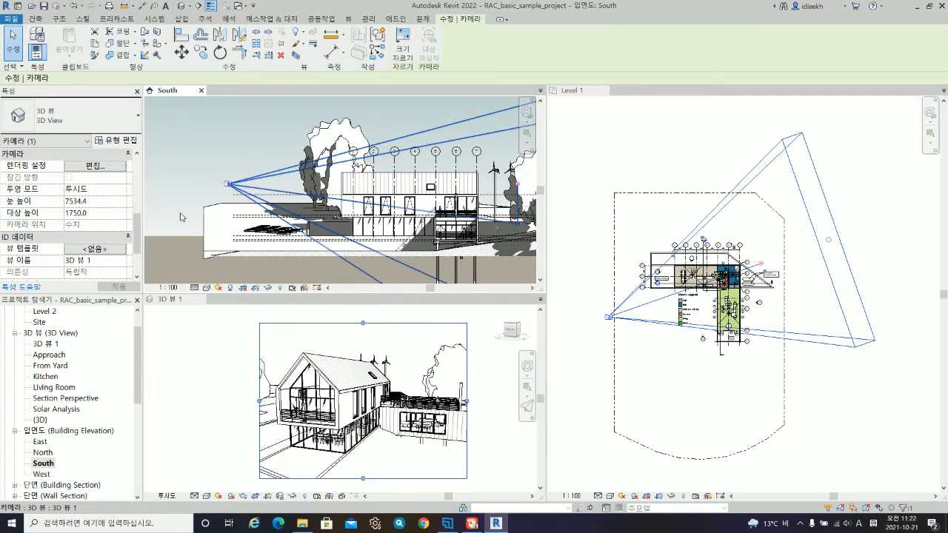
pyautogui.click(96, 201)
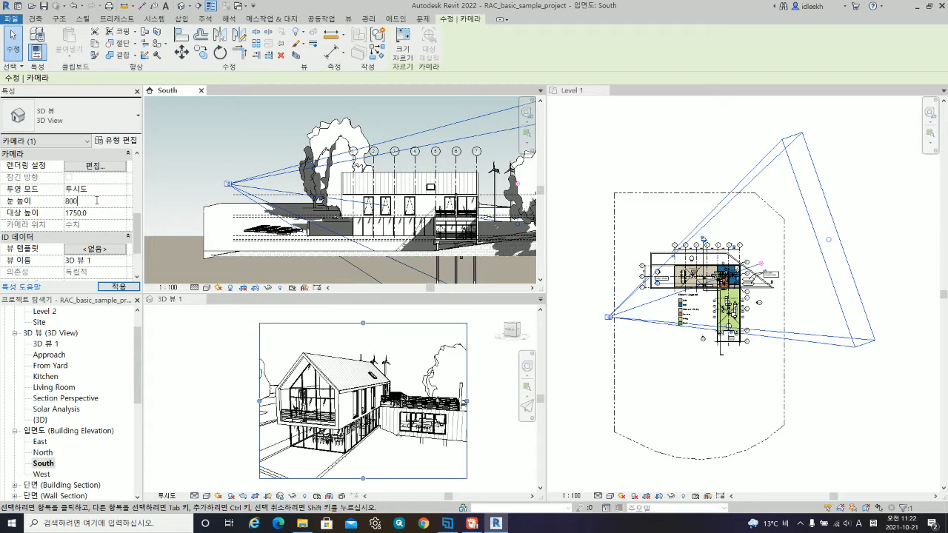
pyautogui.press('Return')
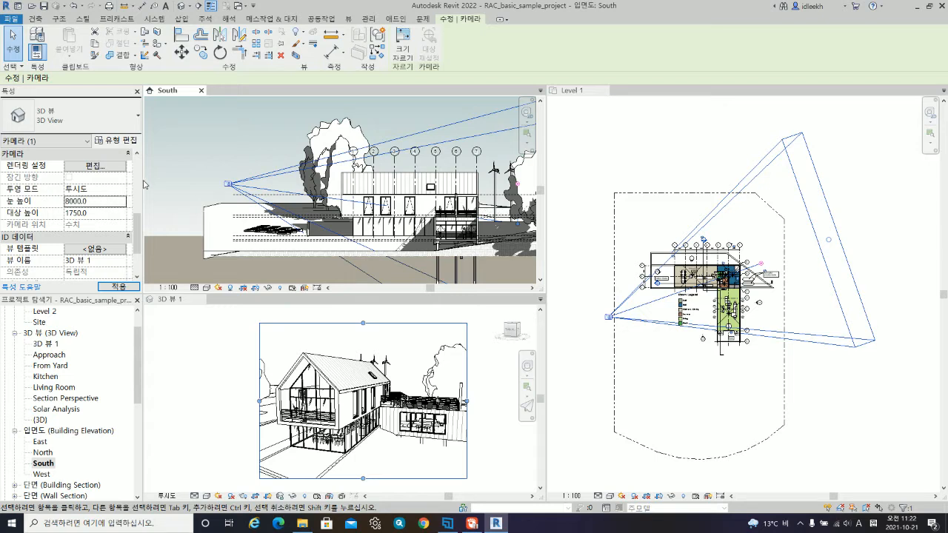
pyautogui.click(119, 287)
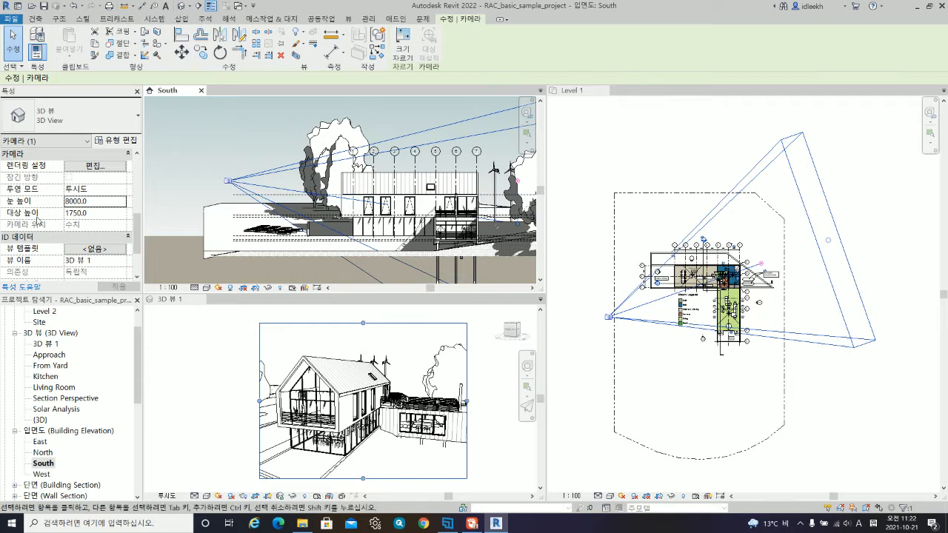
pyautogui.click(96, 213)
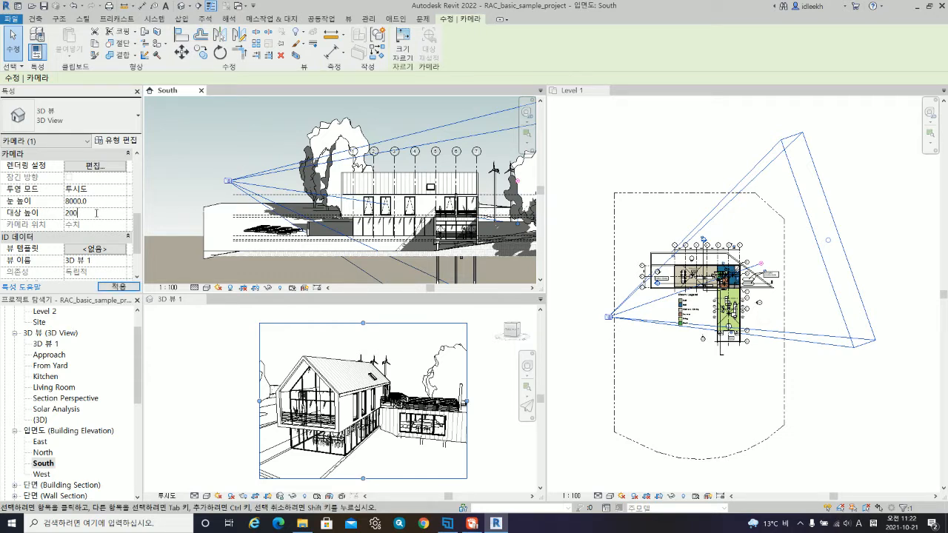
pyautogui.write('2000')
pyautogui.press('Return')
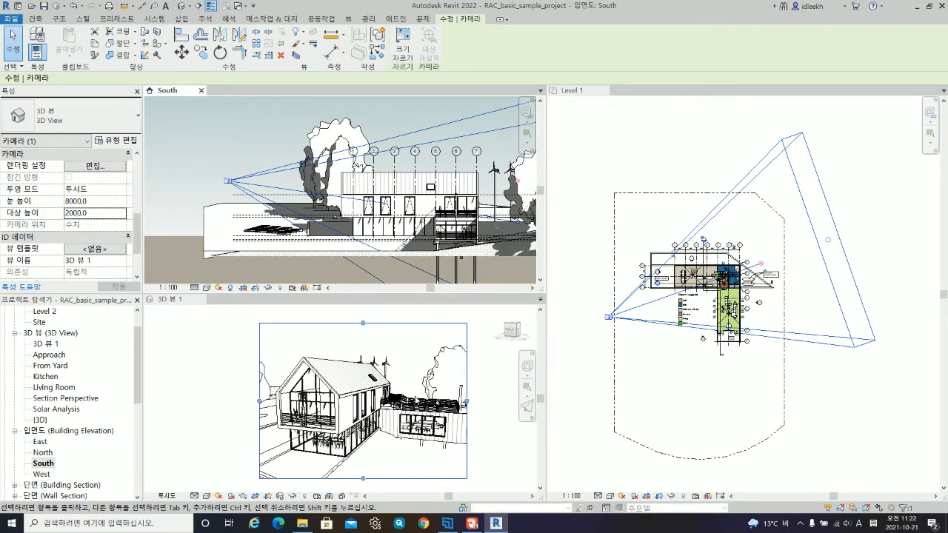
# Step: Widen the 3D 뷰 1 crop frame on its right side, lower its top edge slightly and extend its bottom edge
pyautogui.click(393, 403)
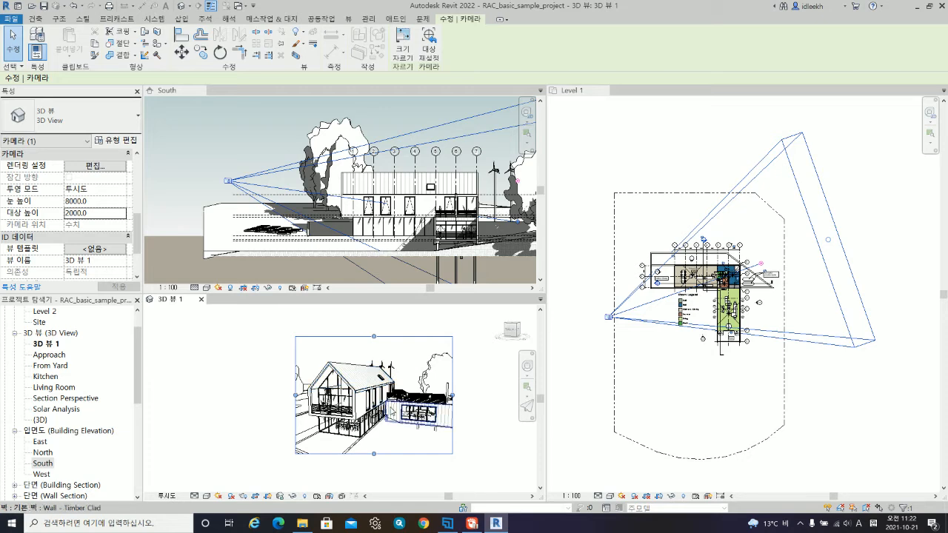
pyautogui.moveTo(393, 405); pyautogui.dragTo(338, 418, button='middle')
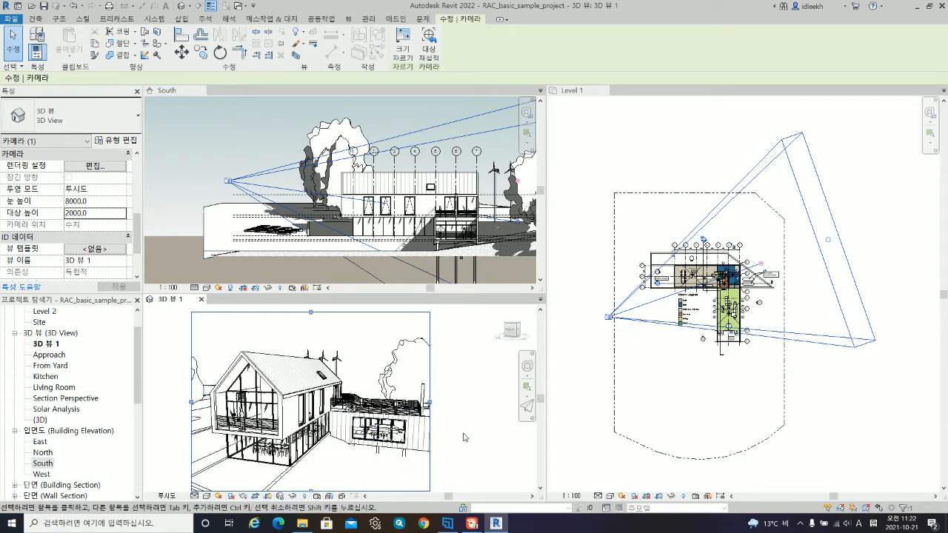
pyautogui.moveTo(431, 404); pyautogui.dragTo(479, 403)
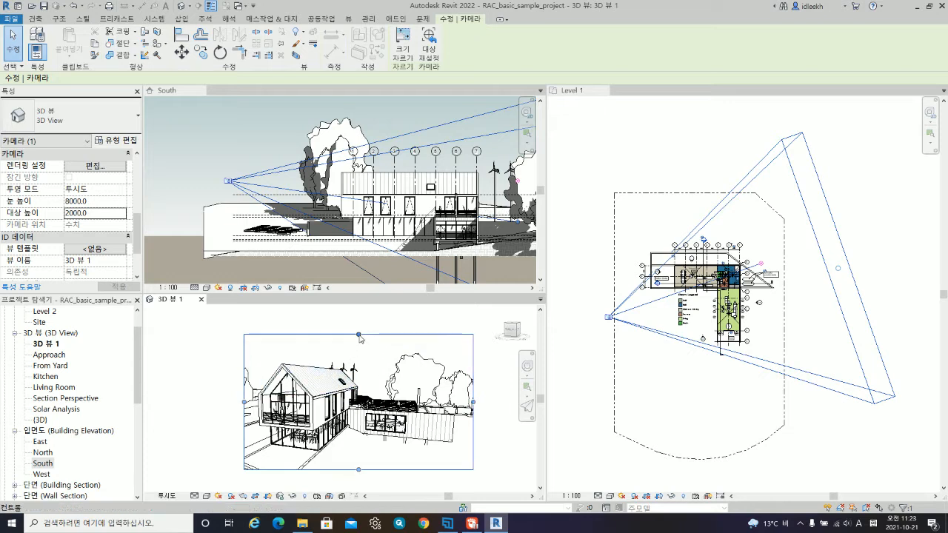
pyautogui.moveTo(359, 336); pyautogui.dragTo(359, 342)
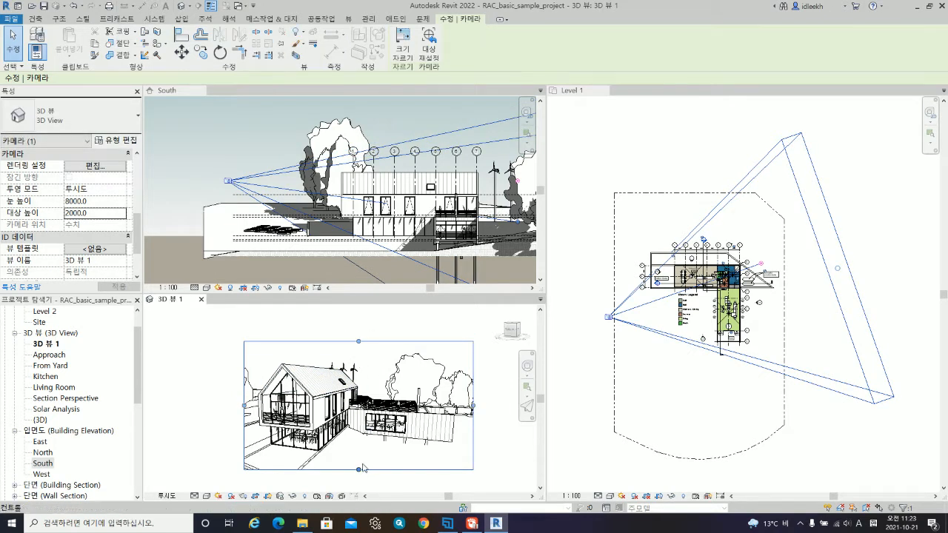
pyautogui.moveTo(358, 466); pyautogui.dragTo(359, 489)
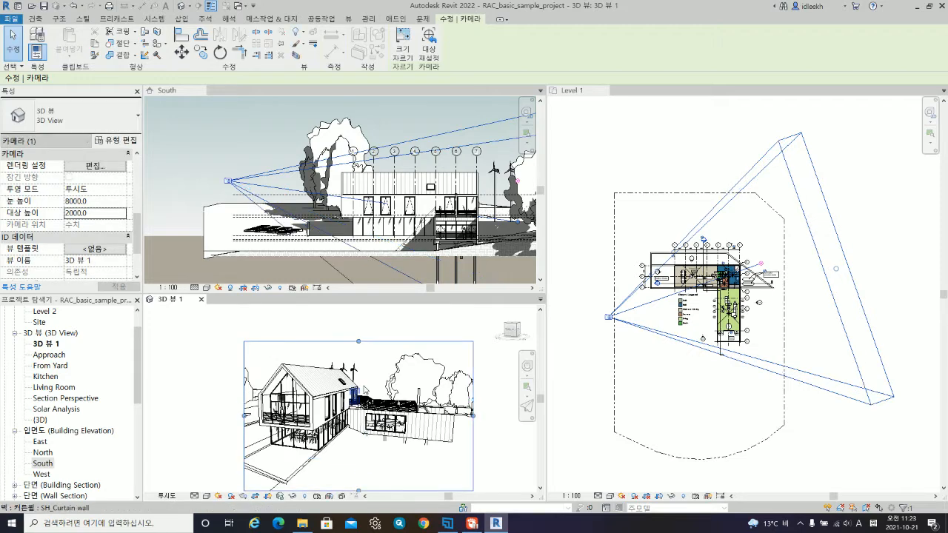
# Step: Extend the left, right and top edges of the 3D 뷰 1 crop frame slightly outward to show more surroundings
pyautogui.scroll(-1, 380, 423)
pyautogui.moveTo(380, 423); pyautogui.dragTo(364, 357, button='middle')
pyautogui.scroll(1, 360, 357)
pyautogui.moveTo(366, 397); pyautogui.dragTo(365, 434, button='middle')
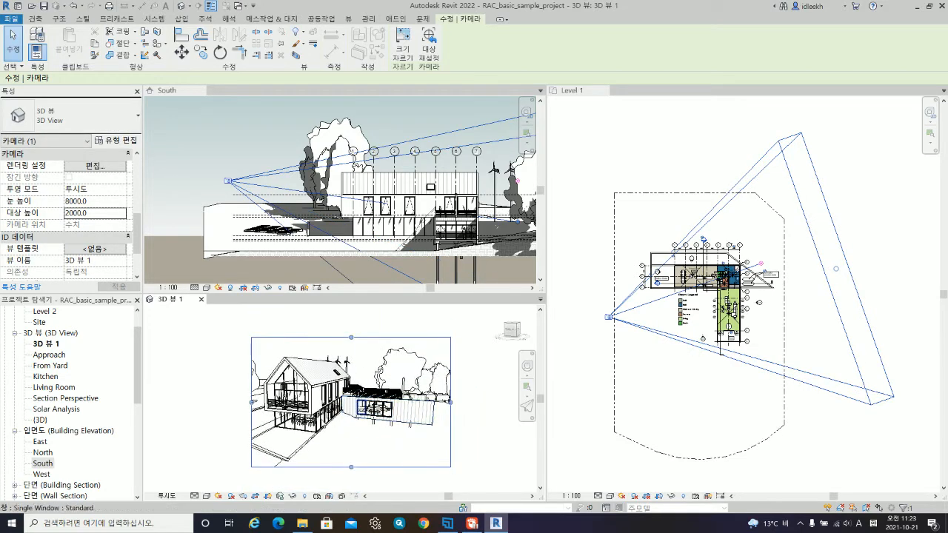
pyautogui.moveTo(252, 403); pyautogui.dragTo(245, 402)
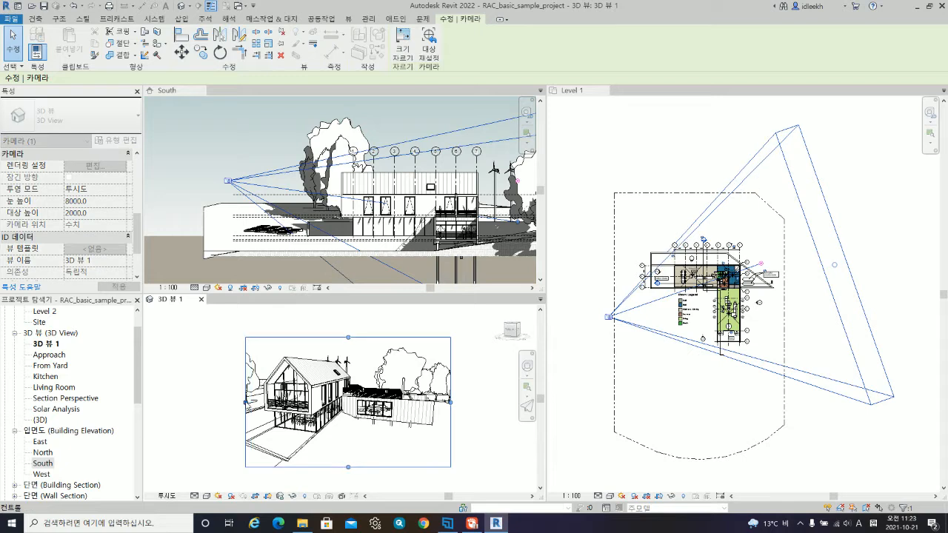
pyautogui.moveTo(450, 402); pyautogui.dragTo(464, 403)
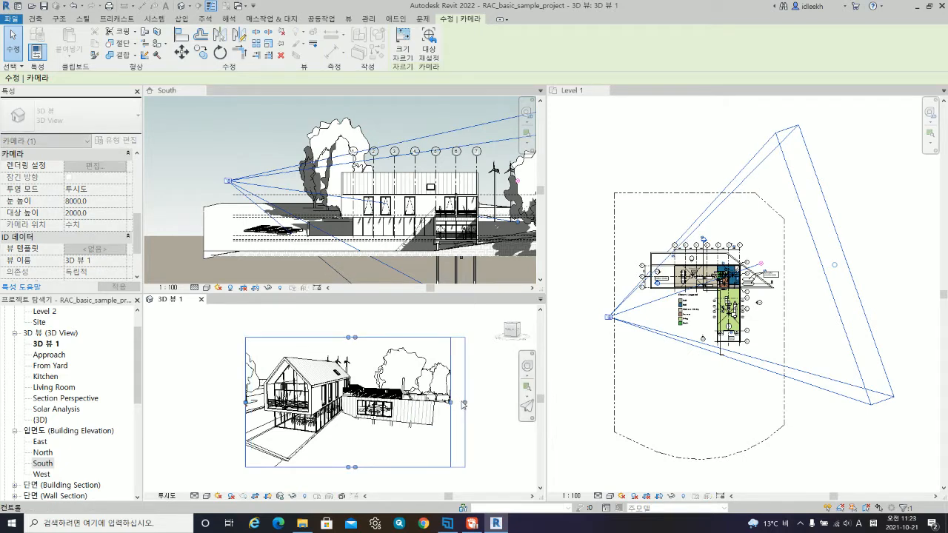
pyautogui.moveTo(356, 338); pyautogui.dragTo(356, 326)
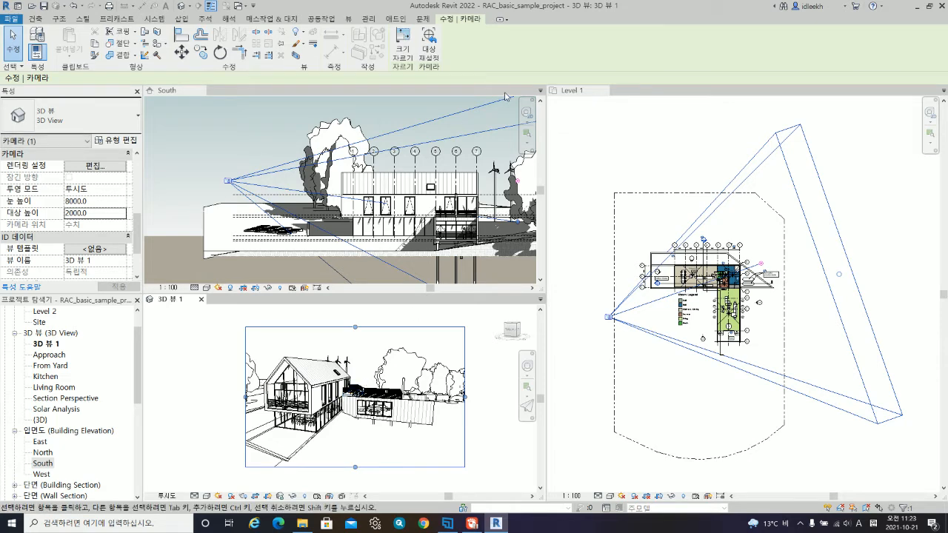
# Step: Close the South elevation and Level 1 plan views and enlarge the perspective in the remaining 3D 뷰 1 window
pyautogui.click(201, 89)
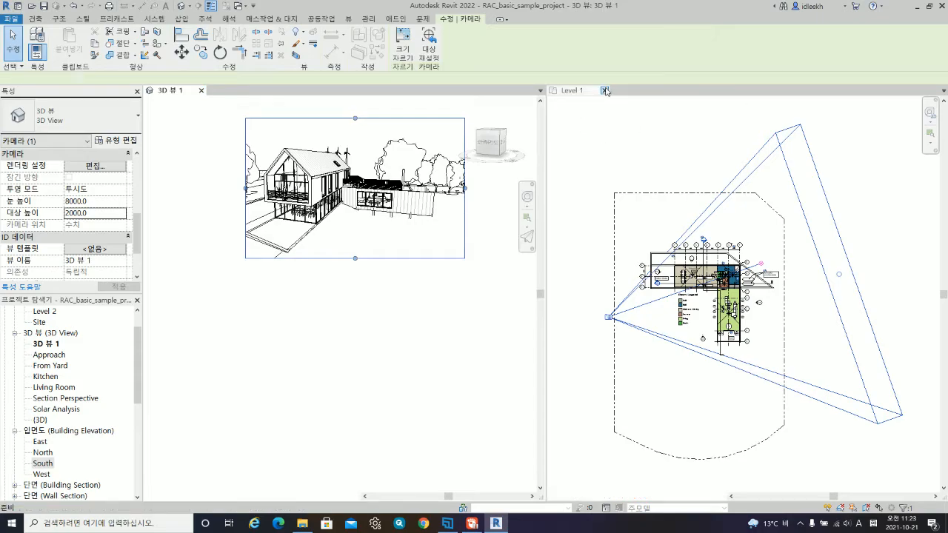
pyautogui.click(604, 90)
pyautogui.scroll(4, 343, 190)
pyautogui.moveTo(347, 237); pyautogui.dragTo(489, 346, button='middle')
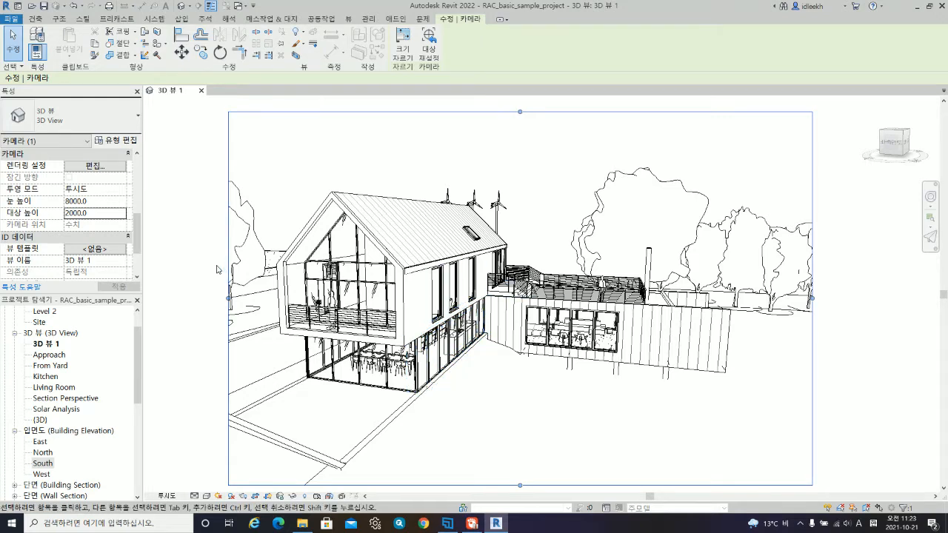
# Step: Rename the 3D 뷰 1 perspective view as 메인투시도
pyautogui.click(46, 346)
pyautogui.rightClick(48, 345)
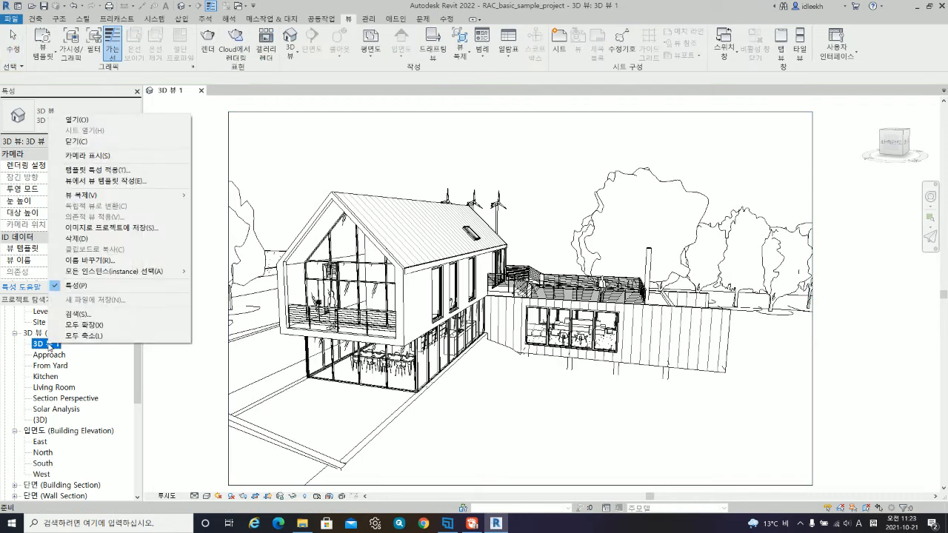
pyautogui.click(106, 262)
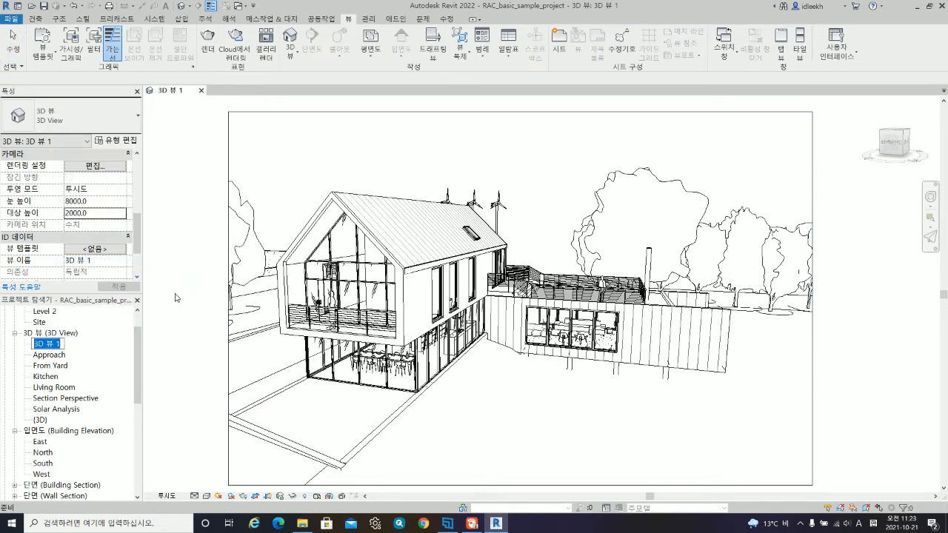
pyautogui.write('a')
pyautogui.press('Return')
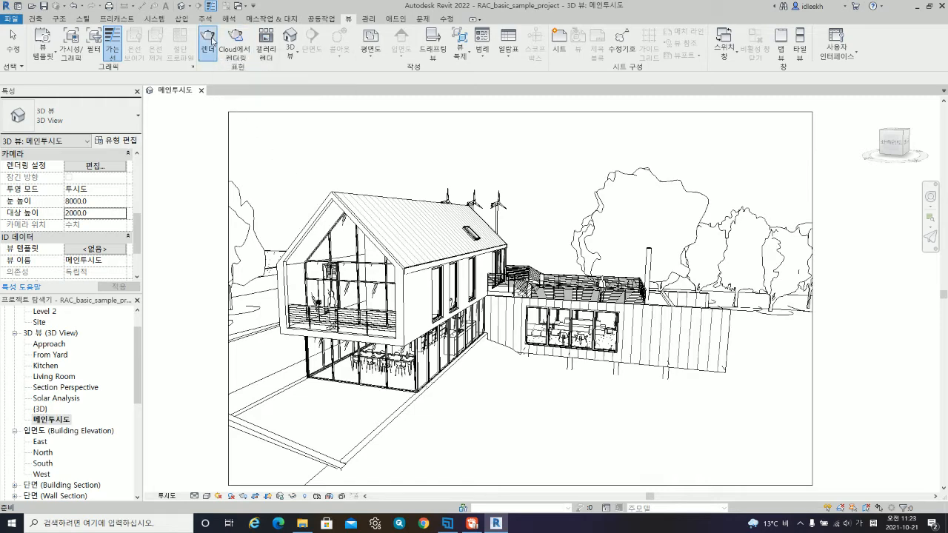
# Step: Check the rendering settings without starting a render, and switch the 메인투시도 view's visual style to Realistic
pyautogui.click(208, 43)
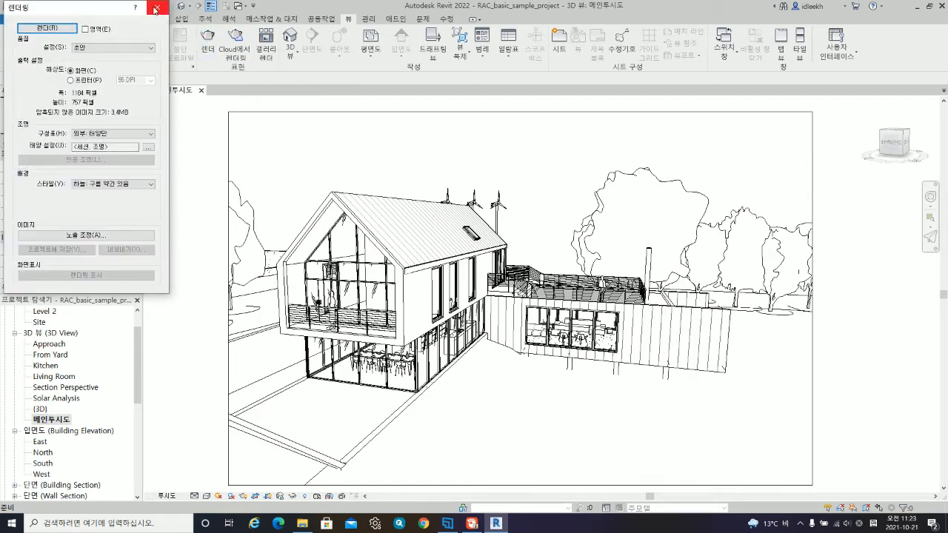
pyautogui.click(156, 10)
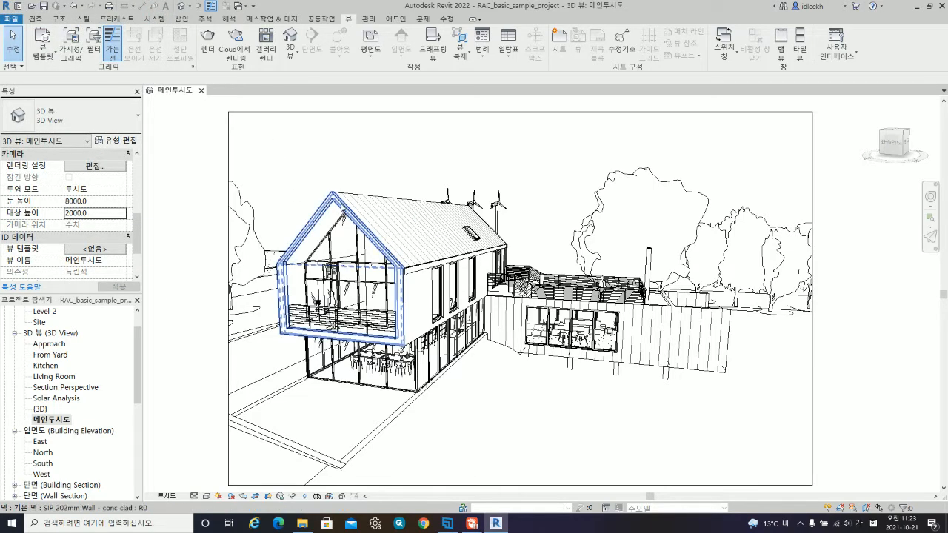
pyautogui.click(207, 497)
pyautogui.click(224, 486)
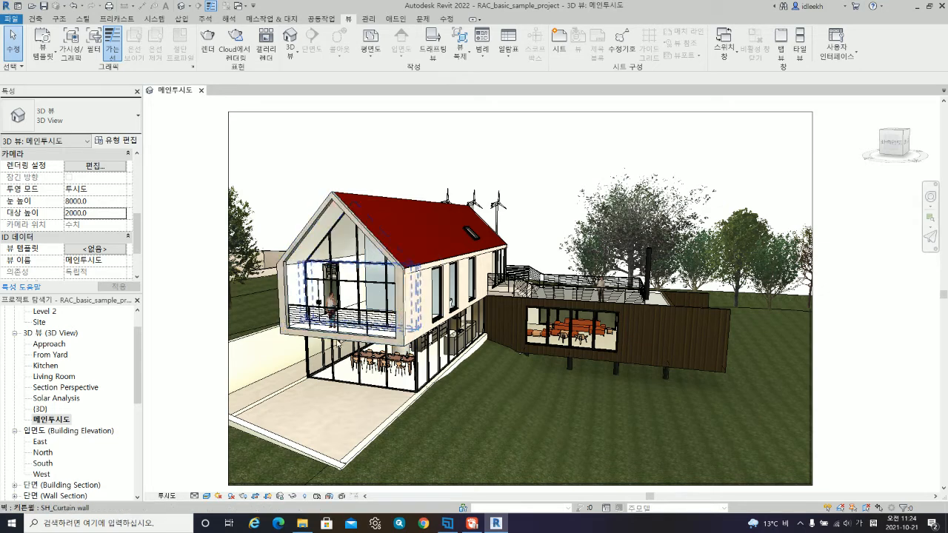
# Step: Open the material selection for the outermost layer, 마감재 2 [5], in the type structure of the front gable wall
pyautogui.click(304, 236)
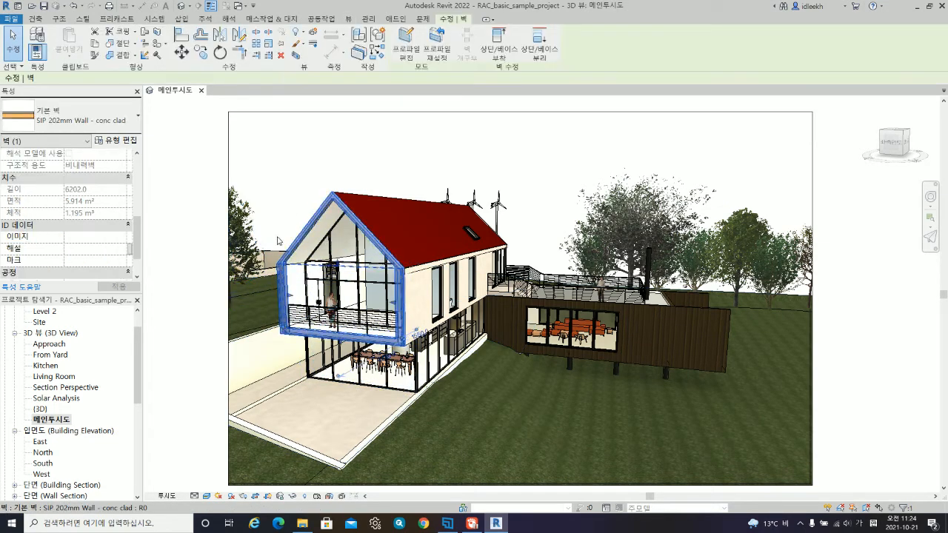
pyautogui.click(124, 144)
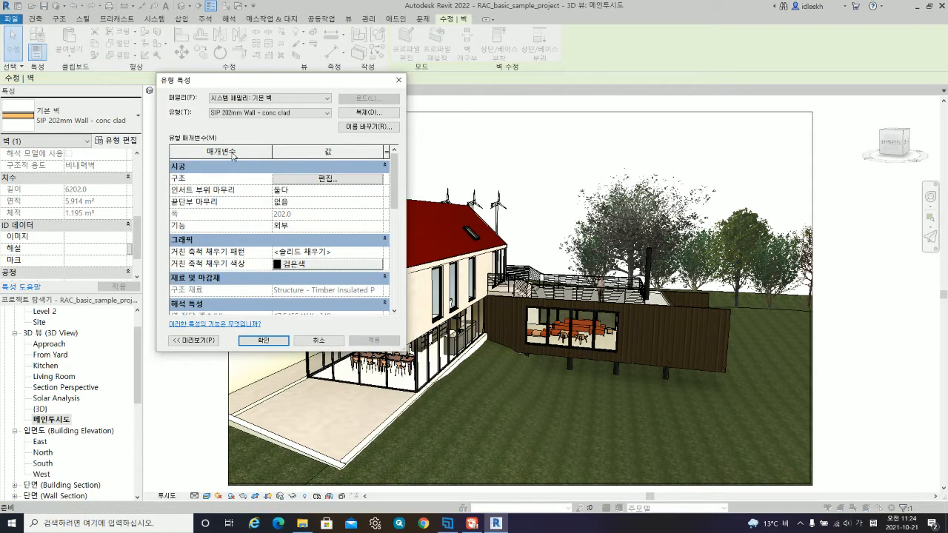
pyautogui.click(327, 180)
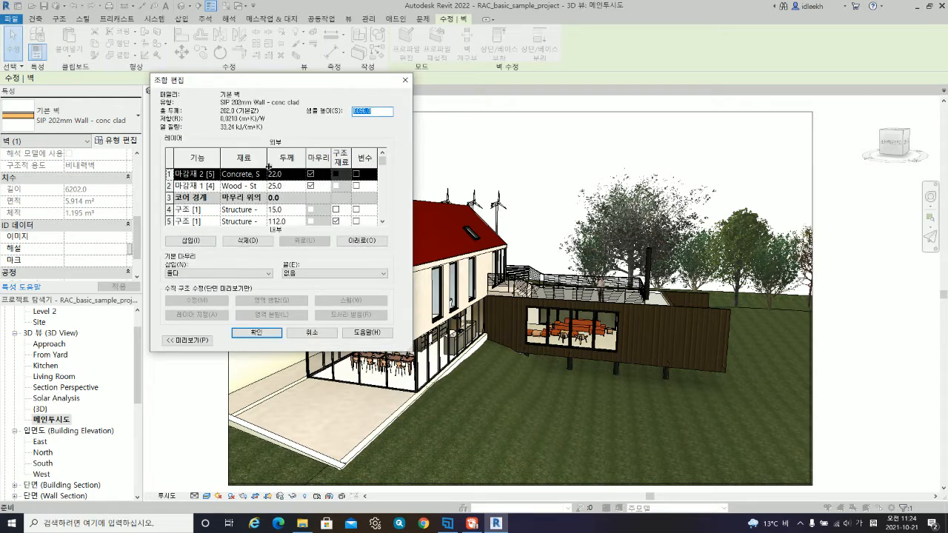
pyautogui.click(257, 175)
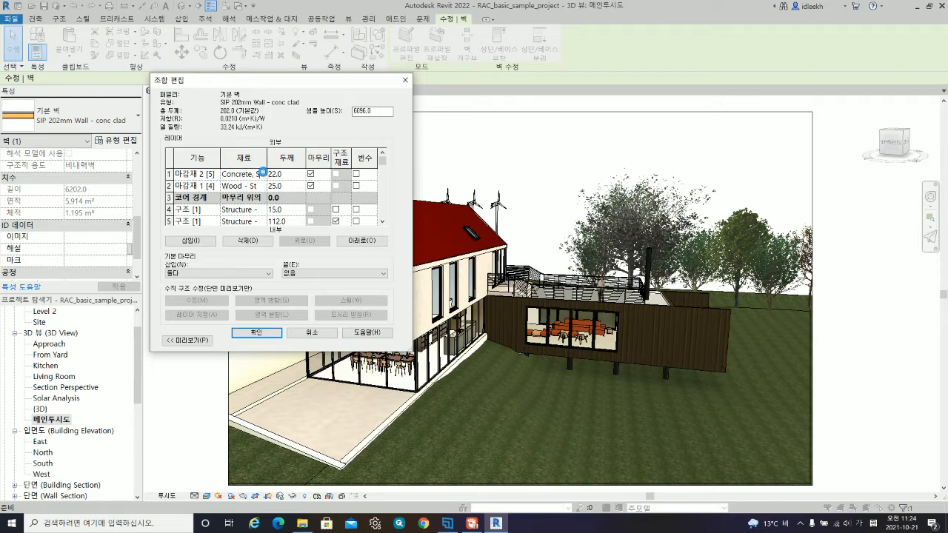
pyautogui.click(262, 173)
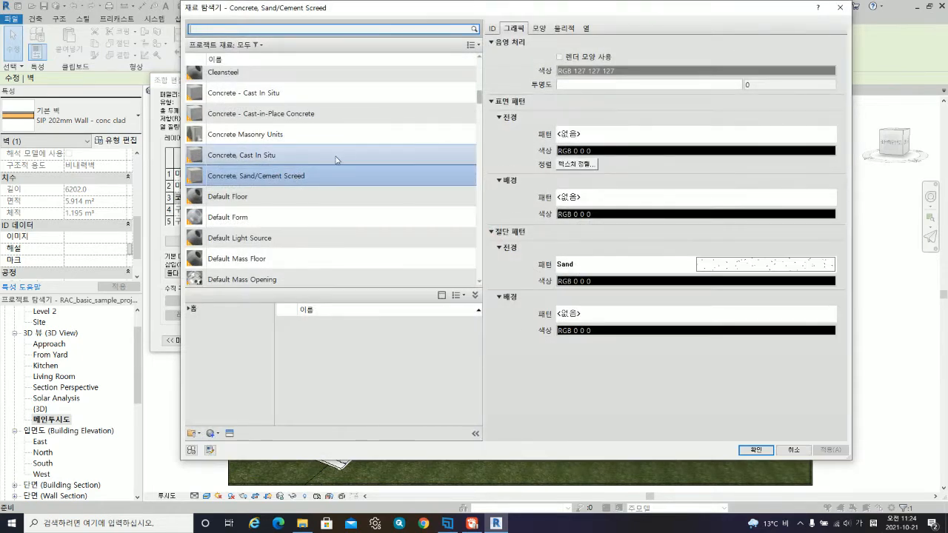
# Step: Filter the project materials by Metal and select SH_Metal - Steel
pyautogui.click(260, 46)
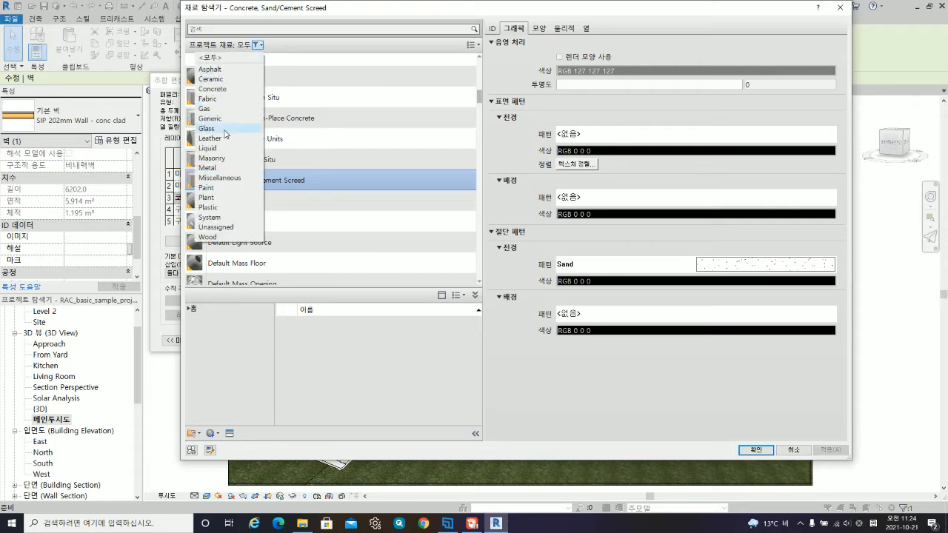
pyautogui.click(226, 170)
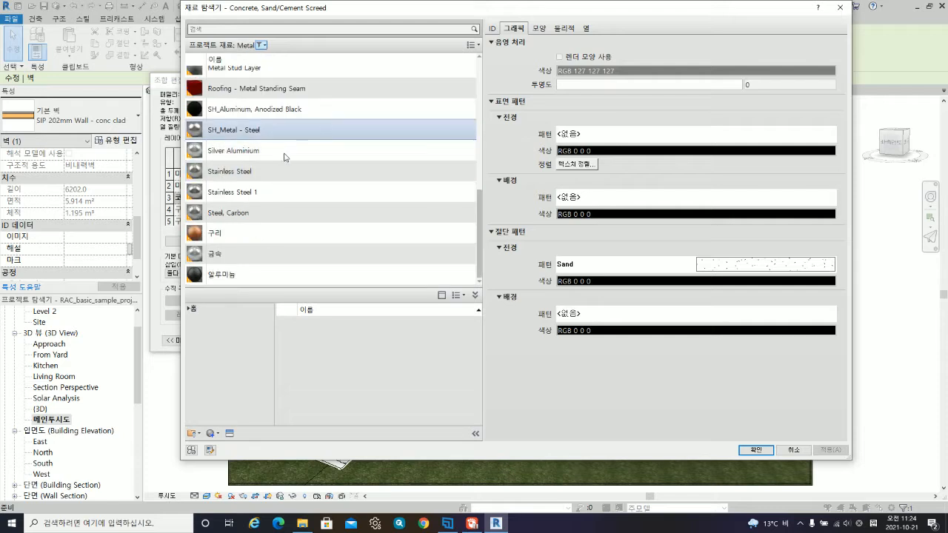
pyautogui.click(259, 133)
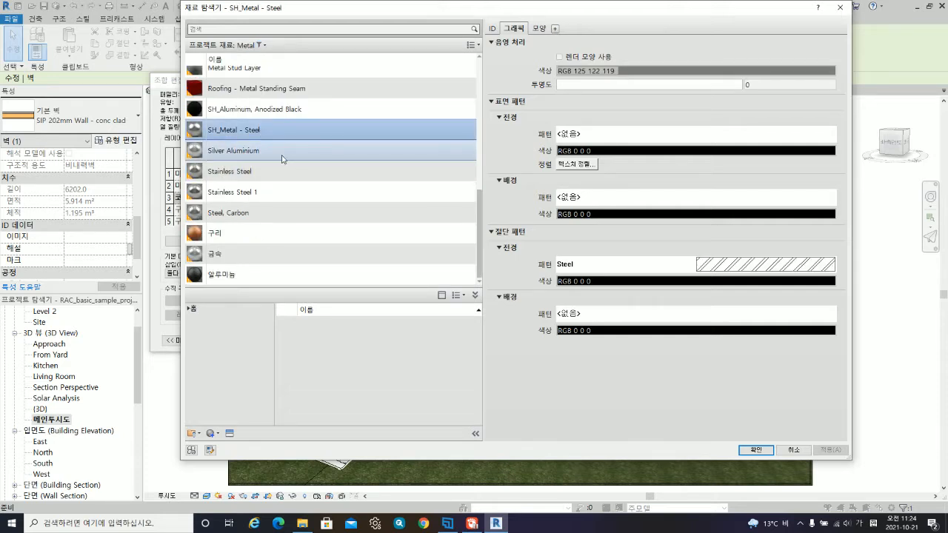
# Step: Add 강철, 페인트 마감, 빨간색 from the AEC 재료 library's 금속 category to the project materials
pyautogui.click(189, 308)
pyautogui.click(193, 329)
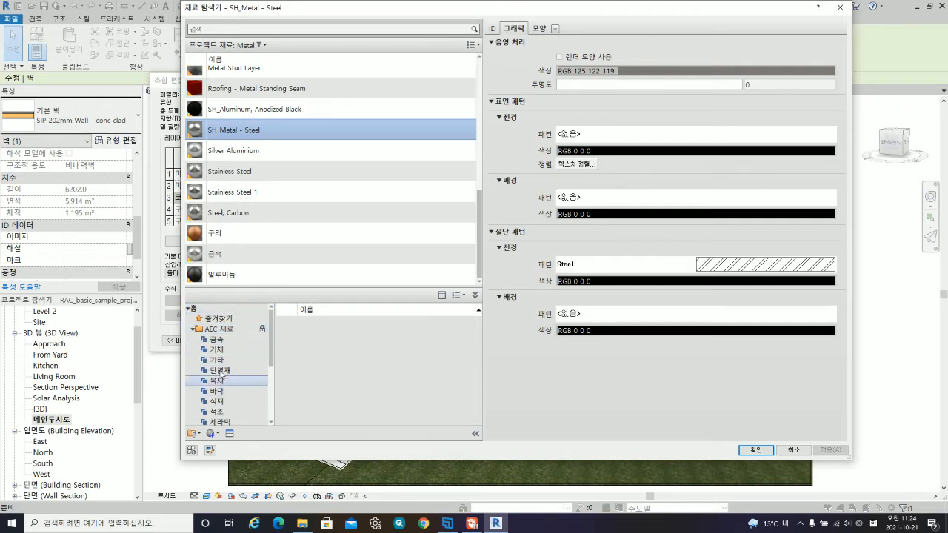
pyautogui.click(232, 341)
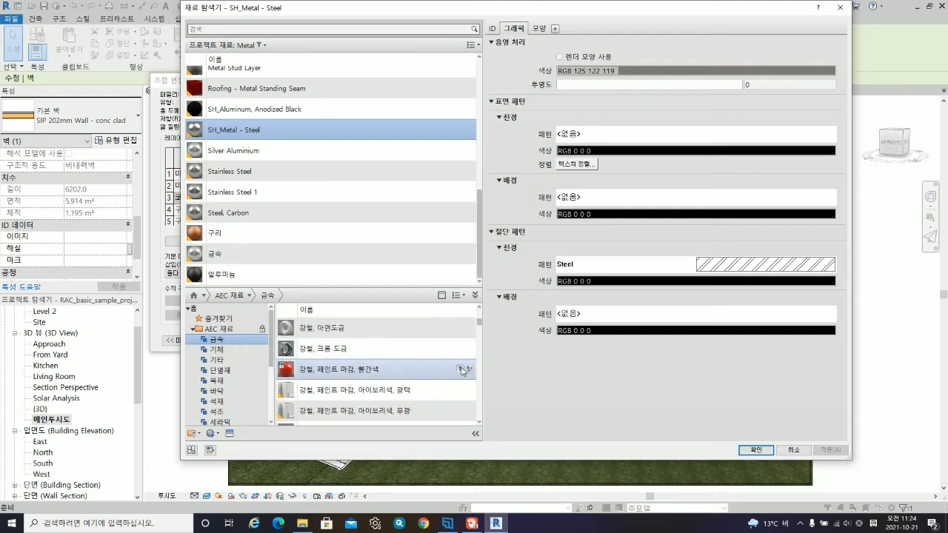
pyautogui.click(461, 369)
# Step: Filter the project materials by 금속 and select 강철, 페인트 마감, 빨간색
pyautogui.scroll(-6, 363, 206)
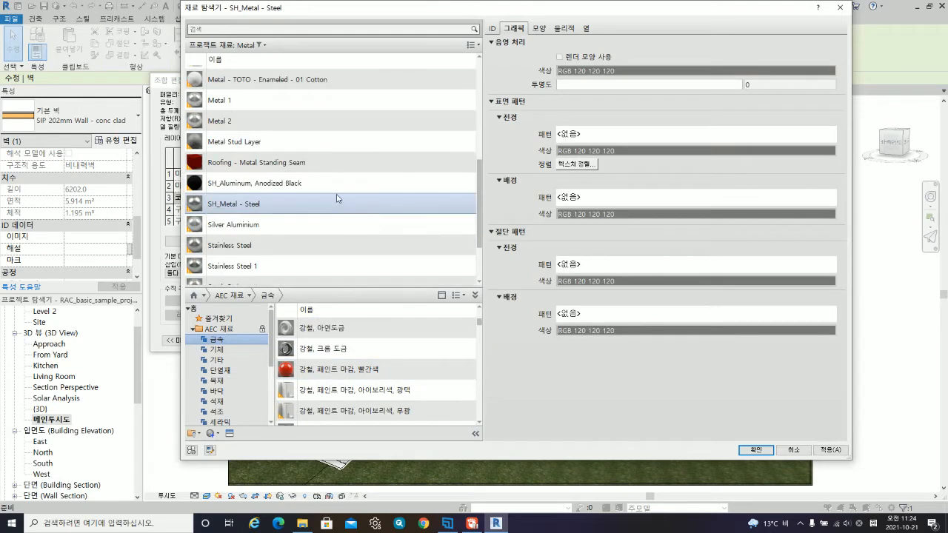
pyautogui.click(332, 209)
pyautogui.scroll(5, 333, 216)
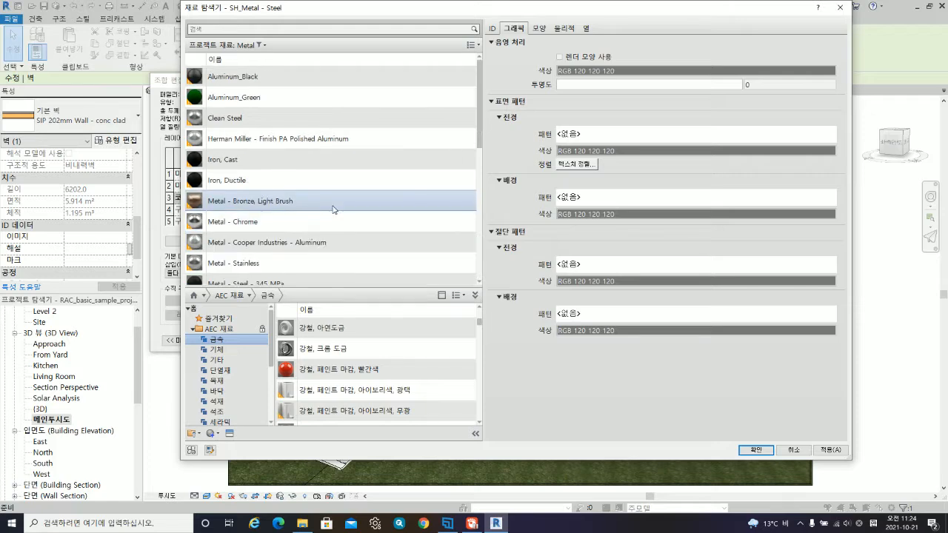
pyautogui.scroll(-5, 332, 209)
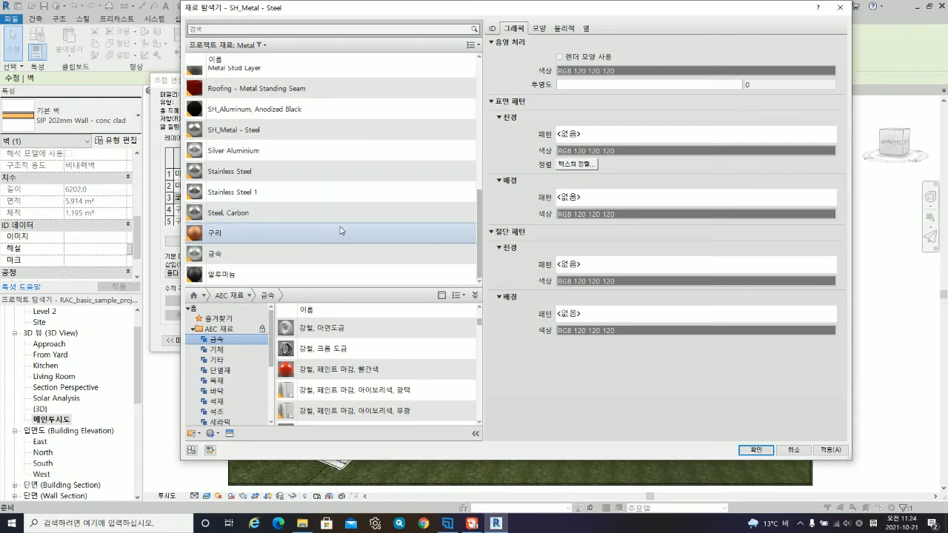
pyautogui.scroll(5, 329, 219)
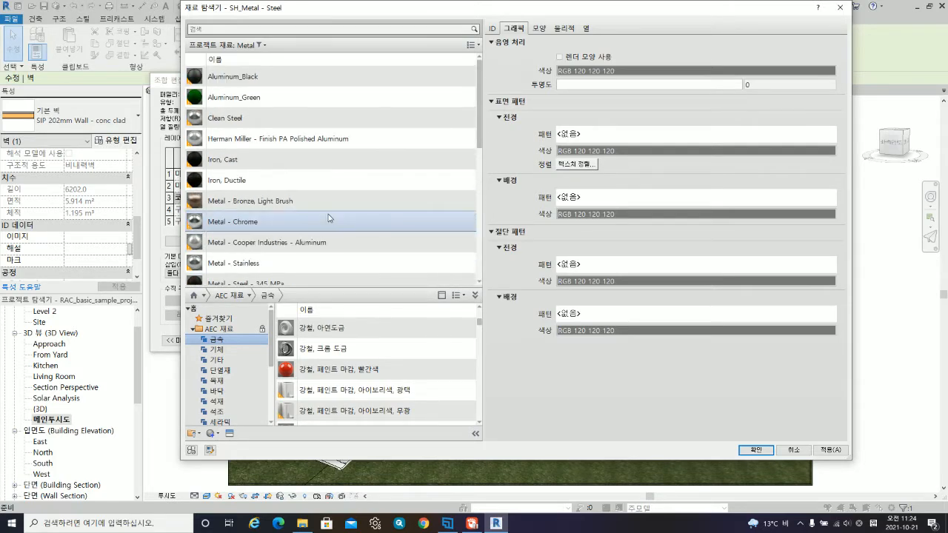
pyautogui.scroll(-5, 298, 131)
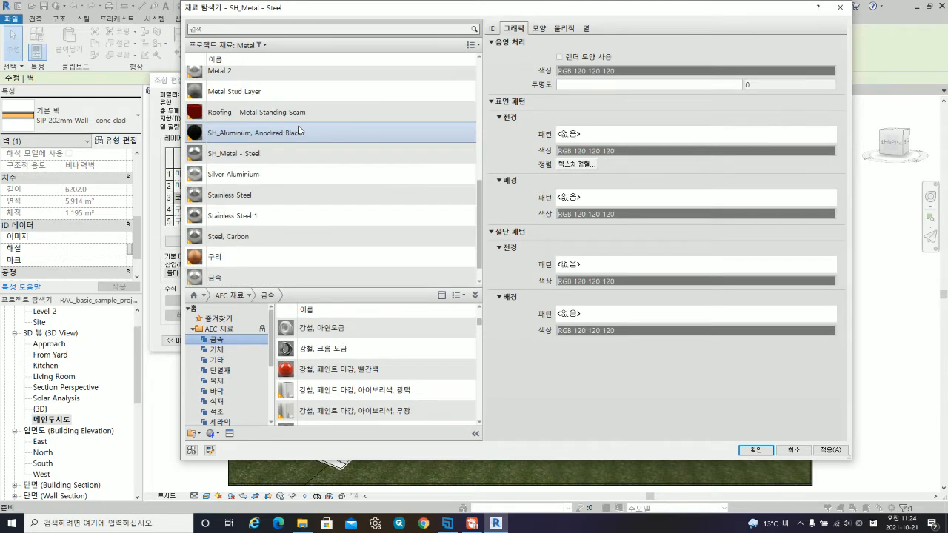
pyautogui.scroll(5, 298, 130)
pyautogui.click(262, 45)
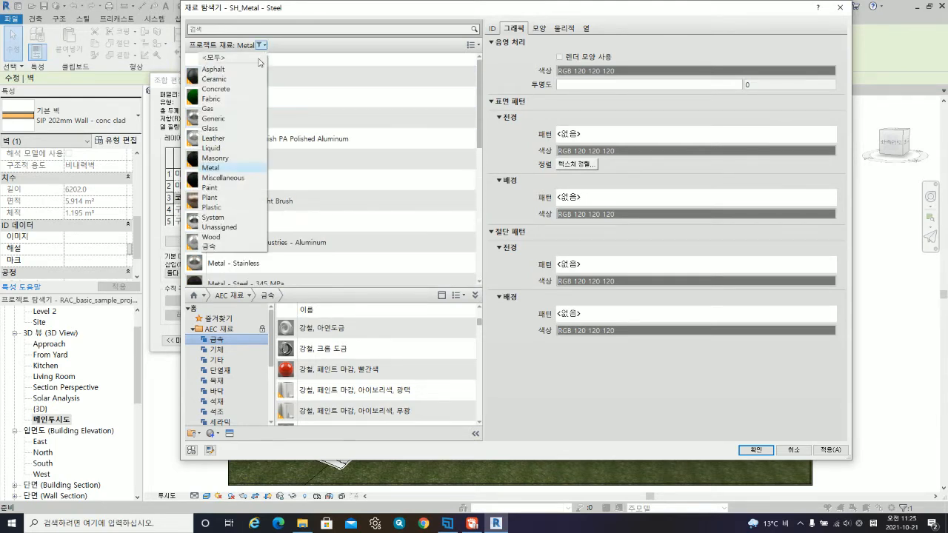
pyautogui.click(214, 241)
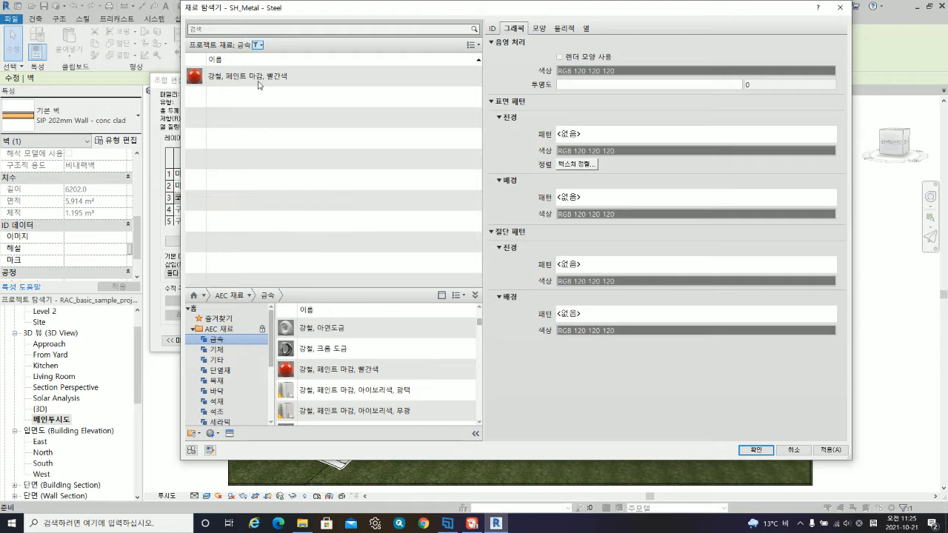
pyautogui.click(259, 83)
# Step: Use the render appearance for the red steel's shading, apply the material to the wall type's outermost layer, and deselect the wall
pyautogui.click(582, 59)
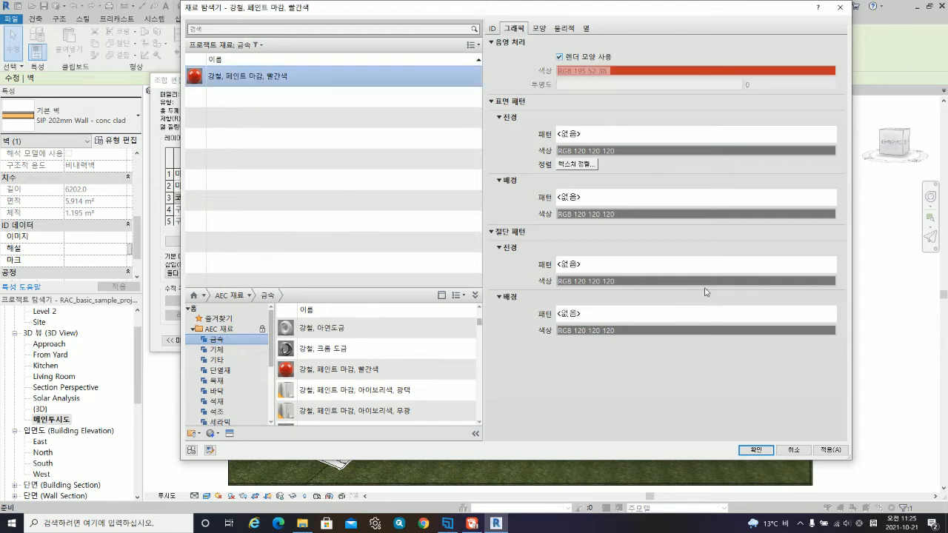
pyautogui.click(755, 449)
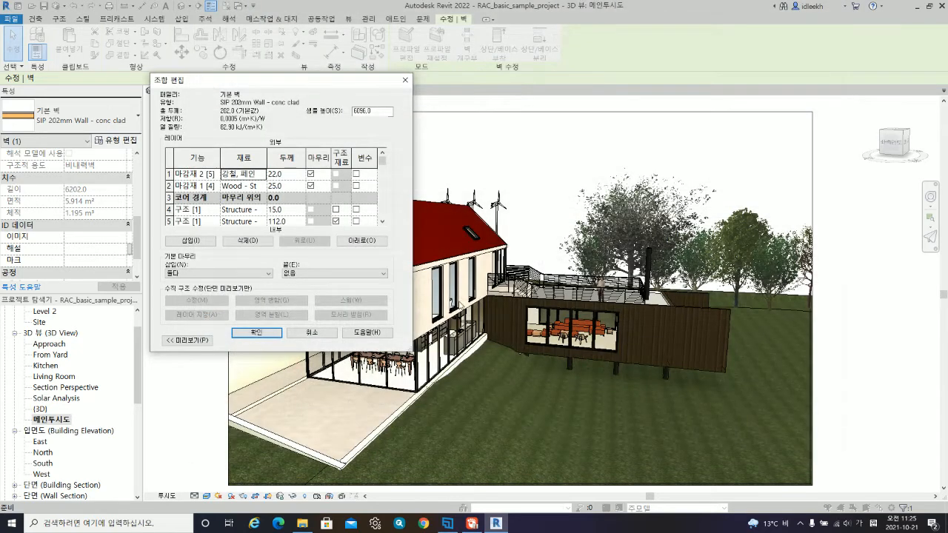
pyautogui.click(257, 333)
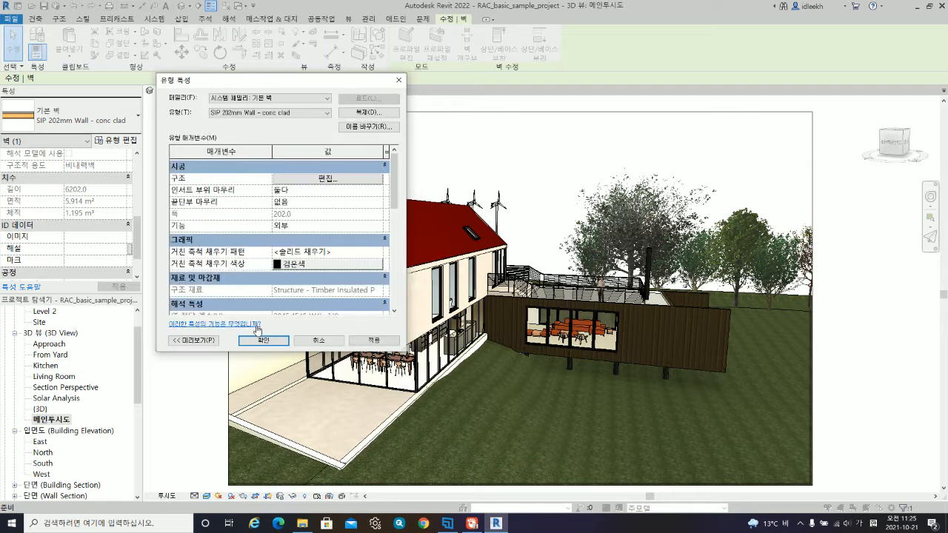
pyautogui.click(264, 341)
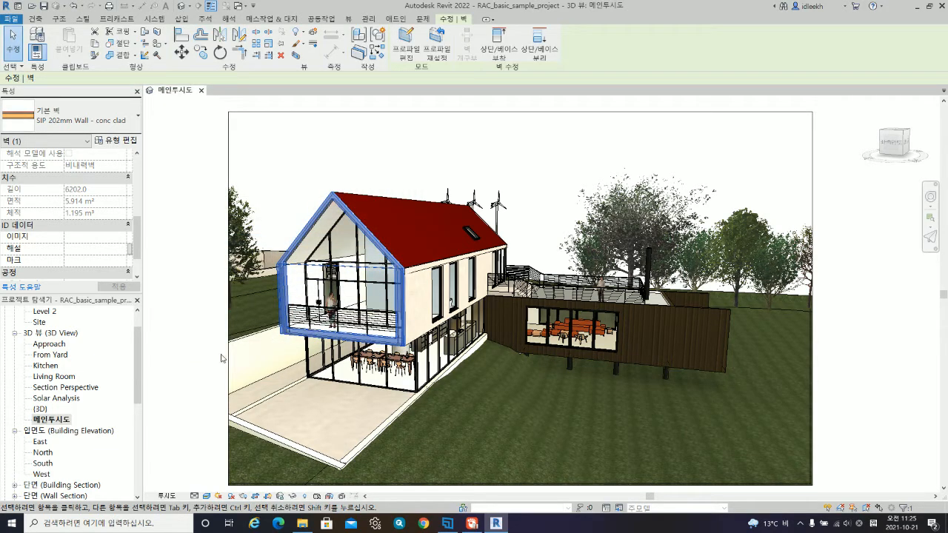
pyautogui.click(207, 338)
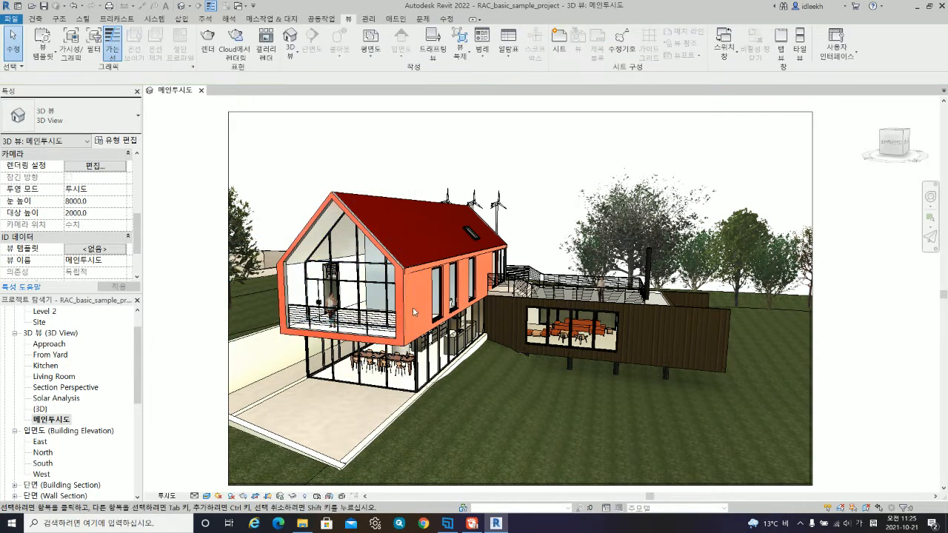
# Step: Inspect the walls in the perspective view and undo the wall type's material change
pyautogui.scroll(4, 413, 307)
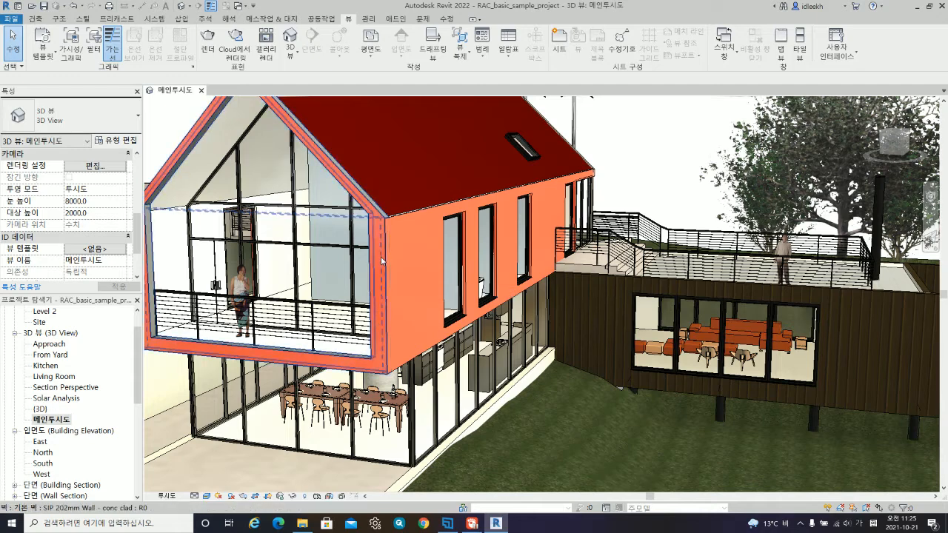
pyautogui.middleClick(380, 257)
pyautogui.middleClick(380, 257)
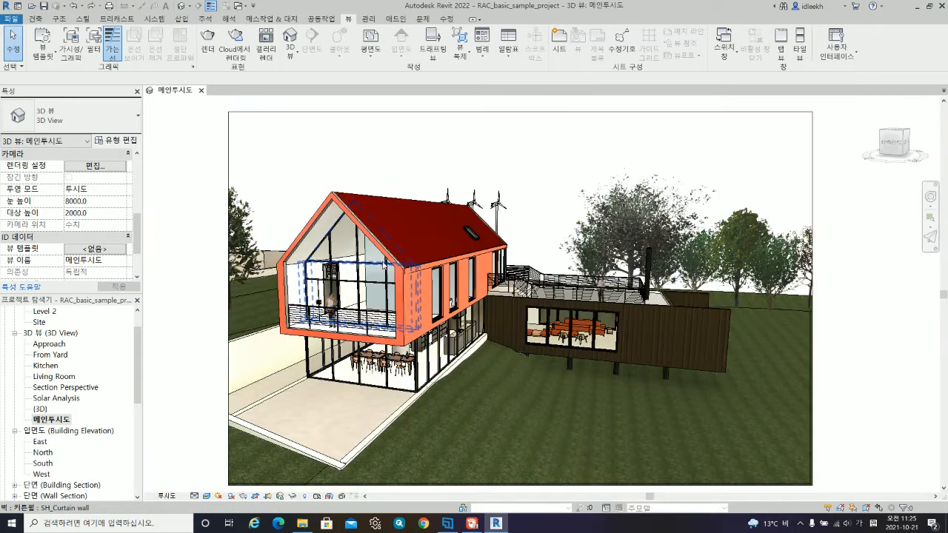
pyautogui.hotkey('ctrl', 'z')
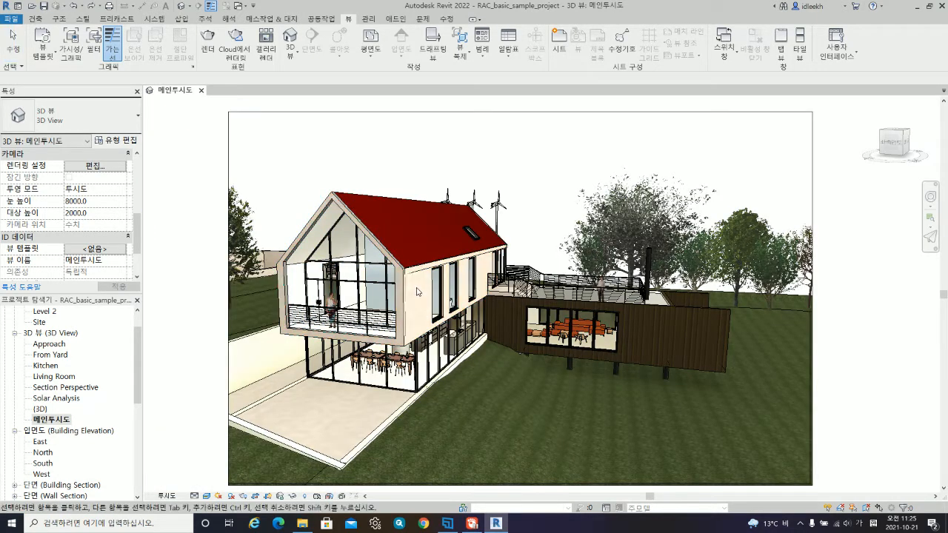
# Step: Duplicate the front gable wall's type as SIP 202mm Wall - conc clad 2
pyautogui.click(400, 297)
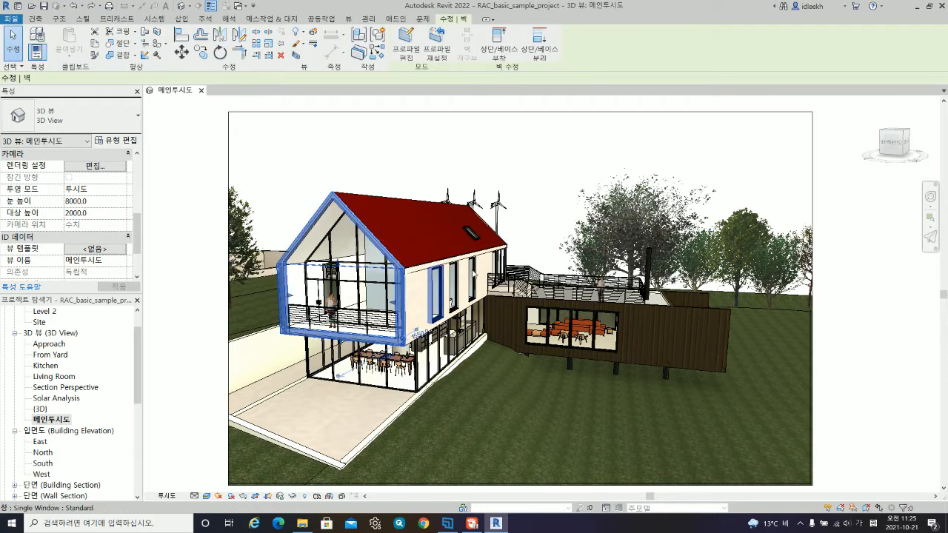
pyautogui.click(126, 141)
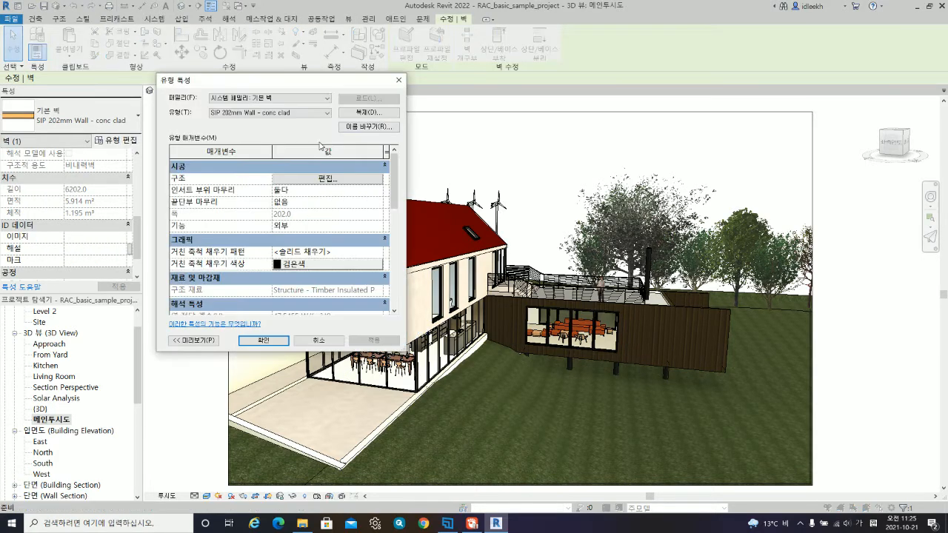
pyautogui.click(369, 112)
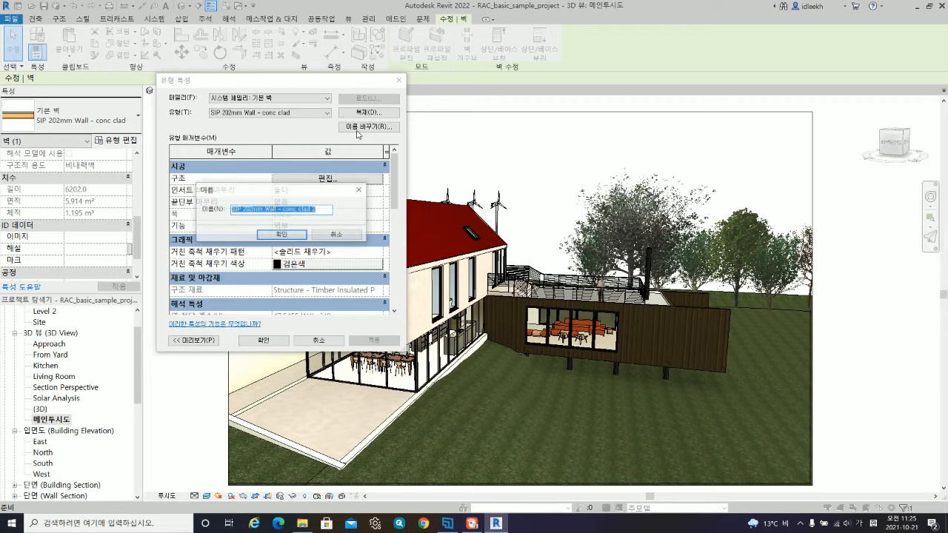
pyautogui.click(324, 210)
pyautogui.click(298, 233)
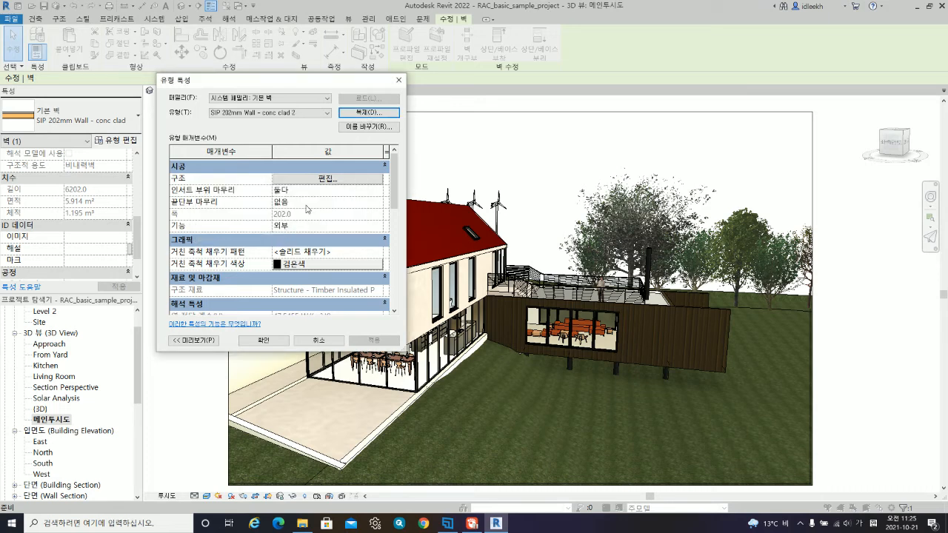
# Step: Open the material selection for the outermost layer, 마감재 2 [5], in the duplicated wall type's structure
pyautogui.click(326, 179)
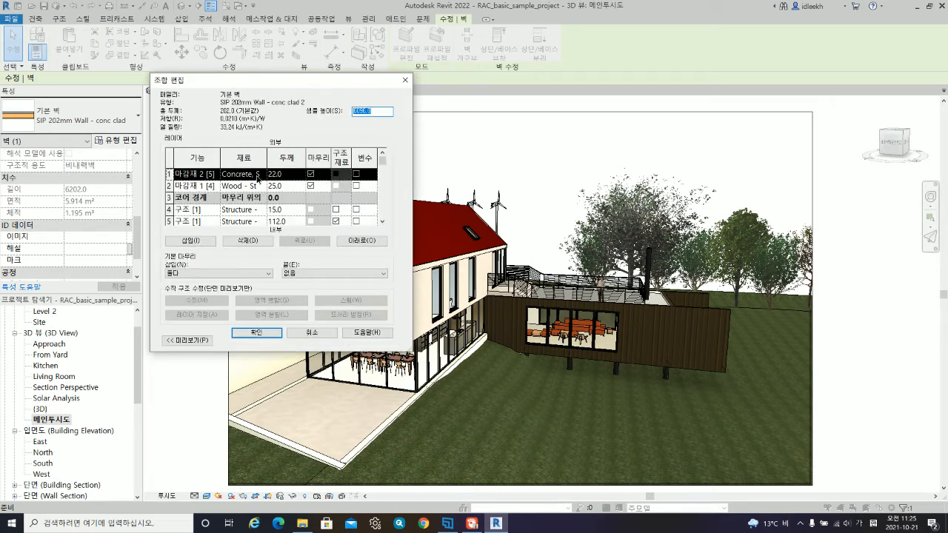
pyautogui.click(260, 175)
pyautogui.click(261, 173)
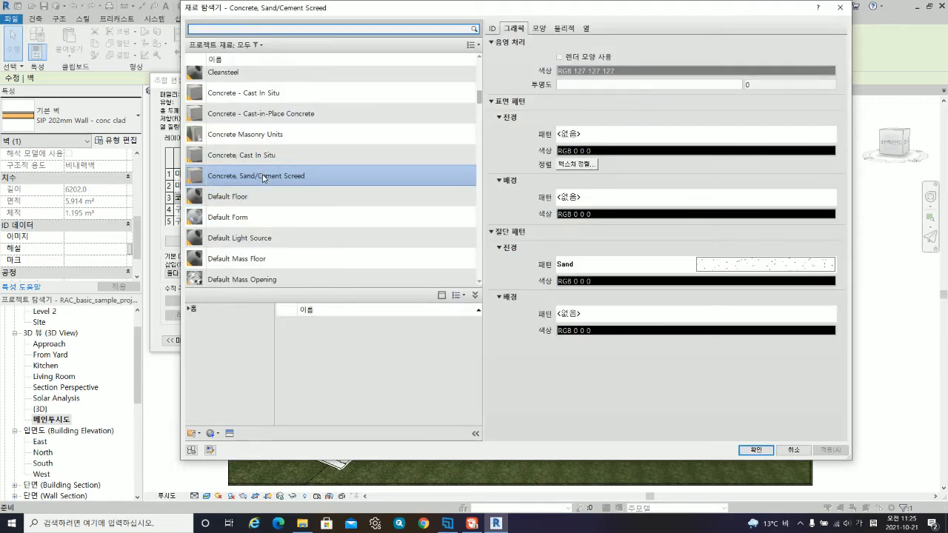
# Step: Locate 강철, 페인트 마감, 빨간색 in the AEC 재료 library's 금속 category and select it to preview its appearance
pyautogui.click(258, 45)
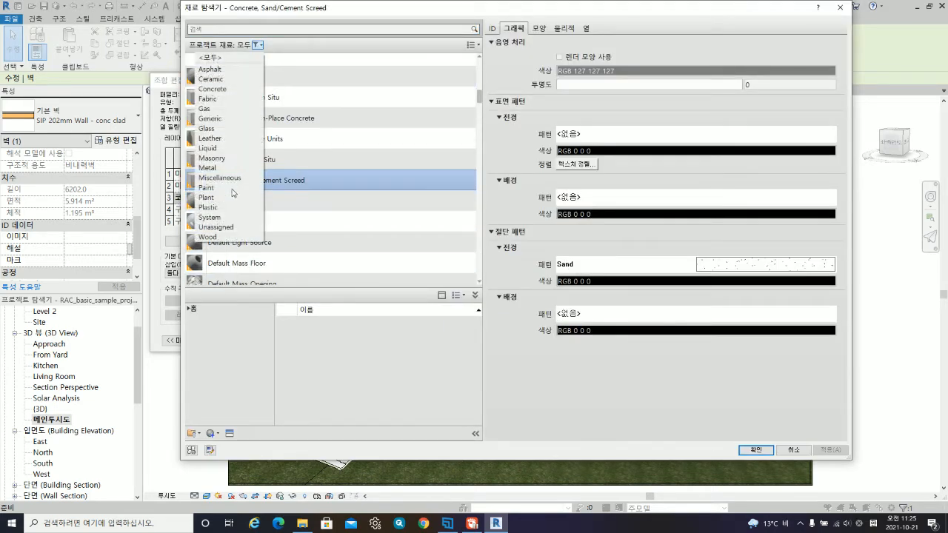
pyautogui.click(257, 45)
pyautogui.click(257, 46)
pyautogui.click(191, 310)
pyautogui.click(189, 308)
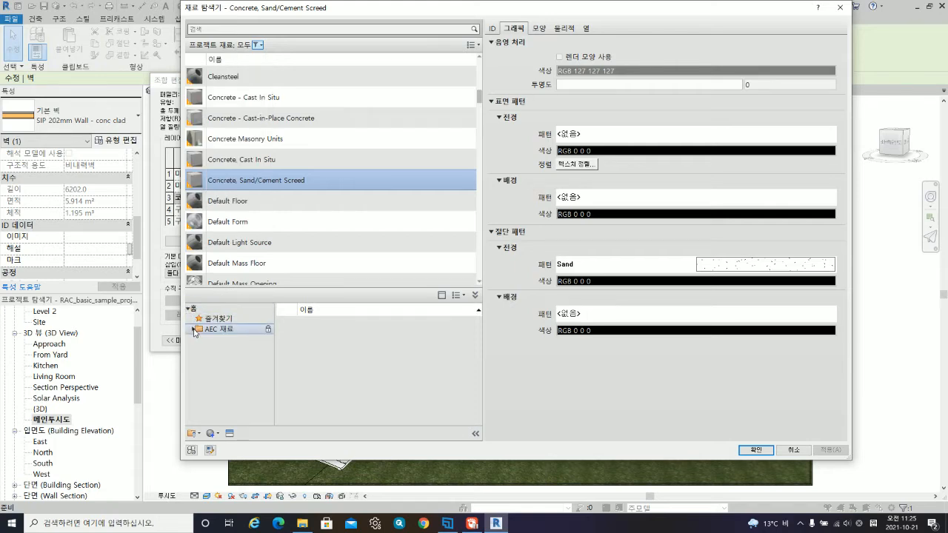
pyautogui.click(193, 329)
pyautogui.click(219, 340)
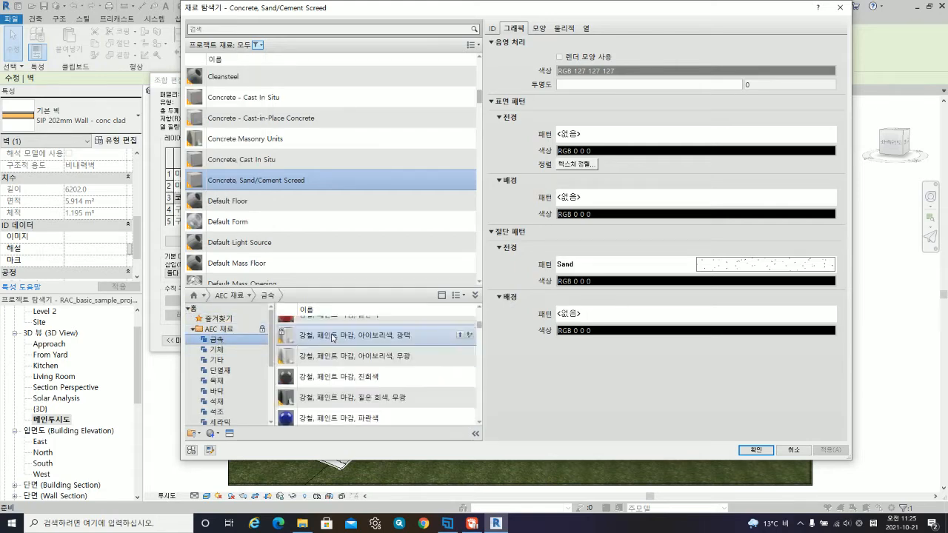
pyautogui.scroll(1, 326, 348)
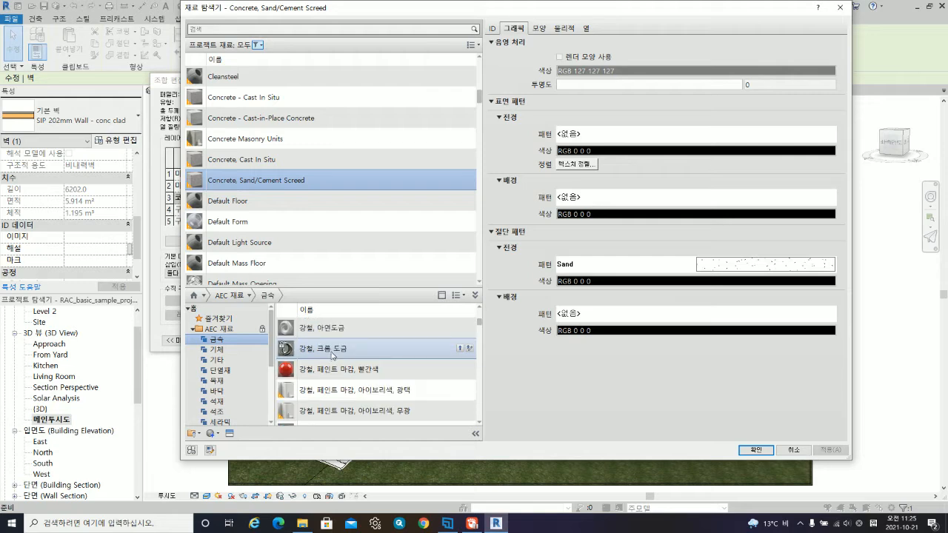
pyautogui.click(408, 367)
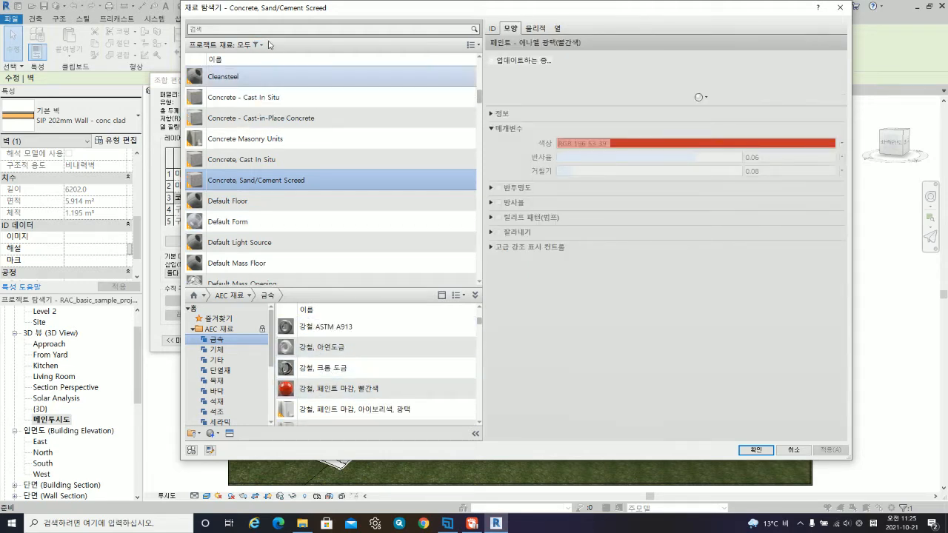
# Step: Set the project material filter to <모두> and add 강철, 페인트 마감, 빨간색 from the library to the project
pyautogui.click(256, 45)
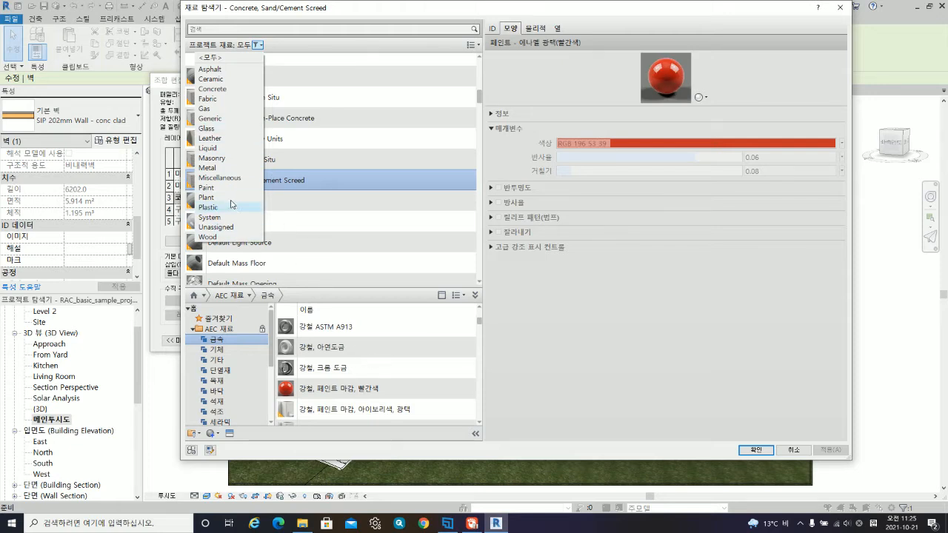
pyautogui.click(244, 59)
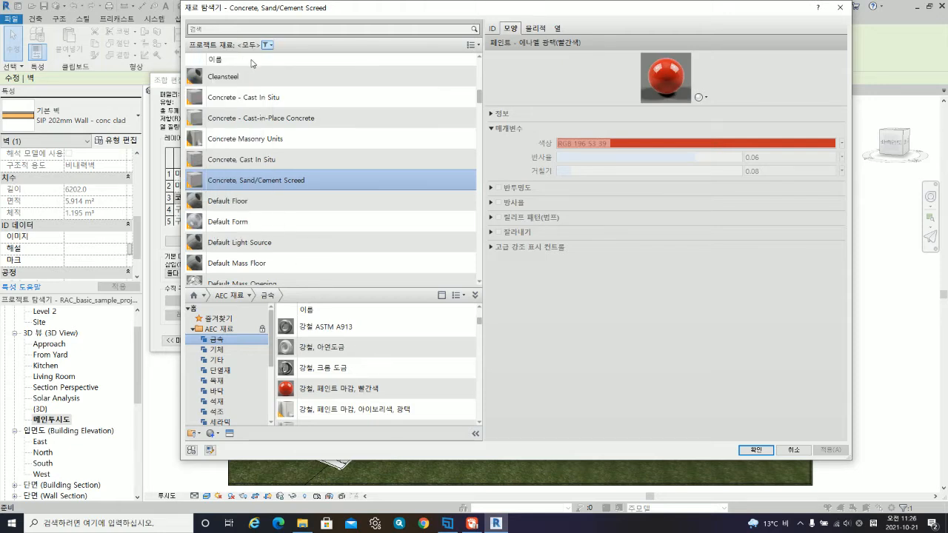
pyautogui.click(267, 45)
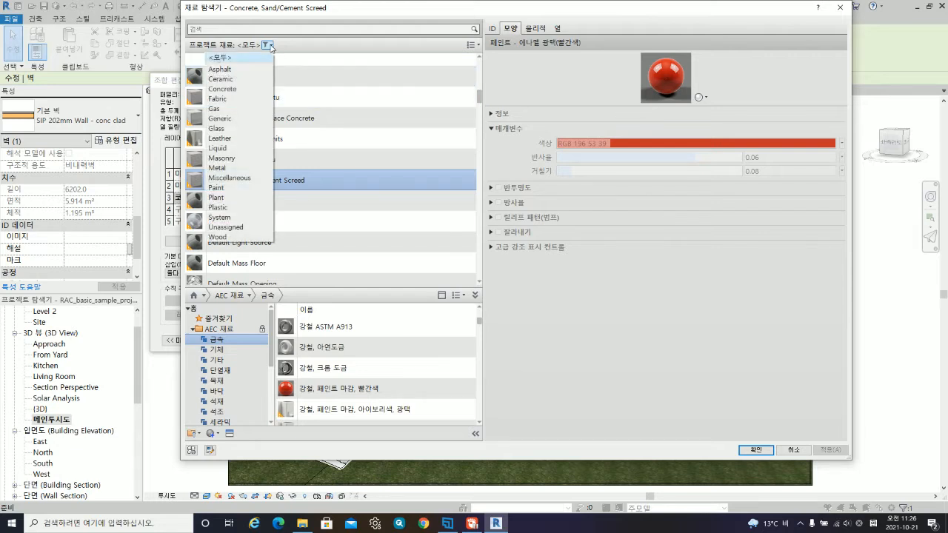
pyautogui.click(357, 395)
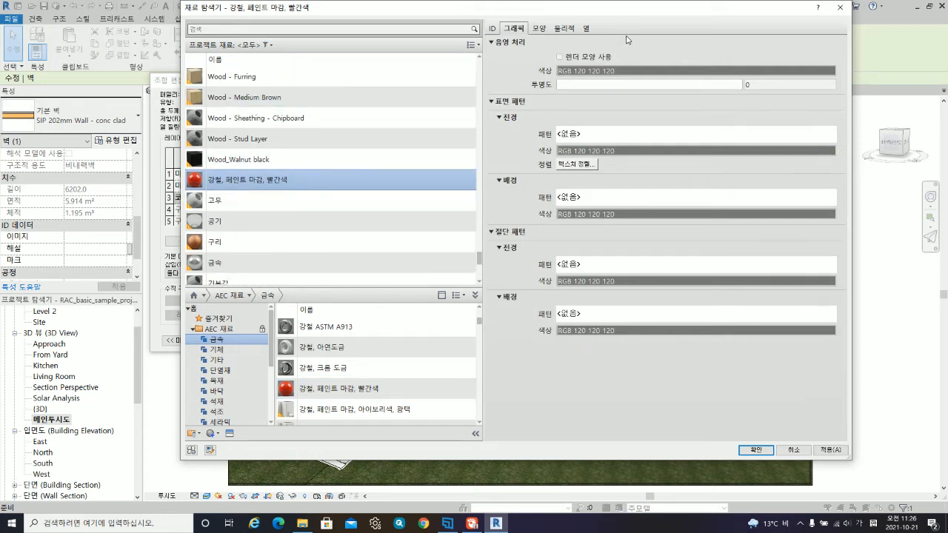
# Step: Enable the render appearance for the red painted steel's shading and apply the material to the duplicated wall type
pyautogui.click(584, 58)
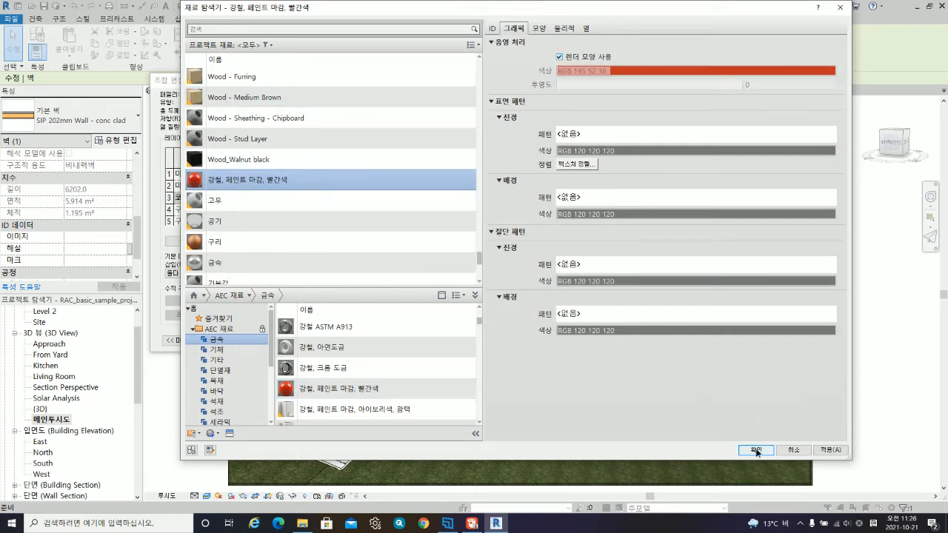
pyautogui.click(754, 450)
pyautogui.click(256, 332)
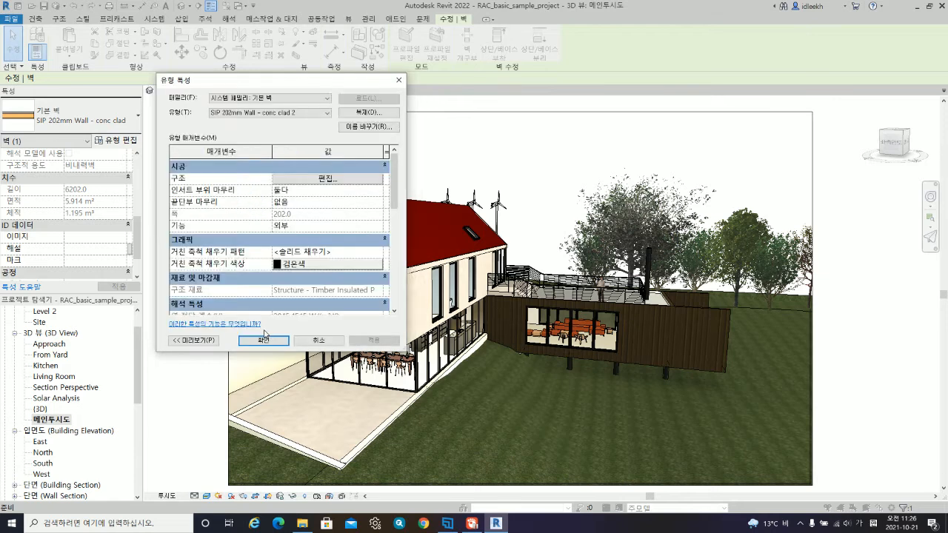
pyautogui.click(263, 344)
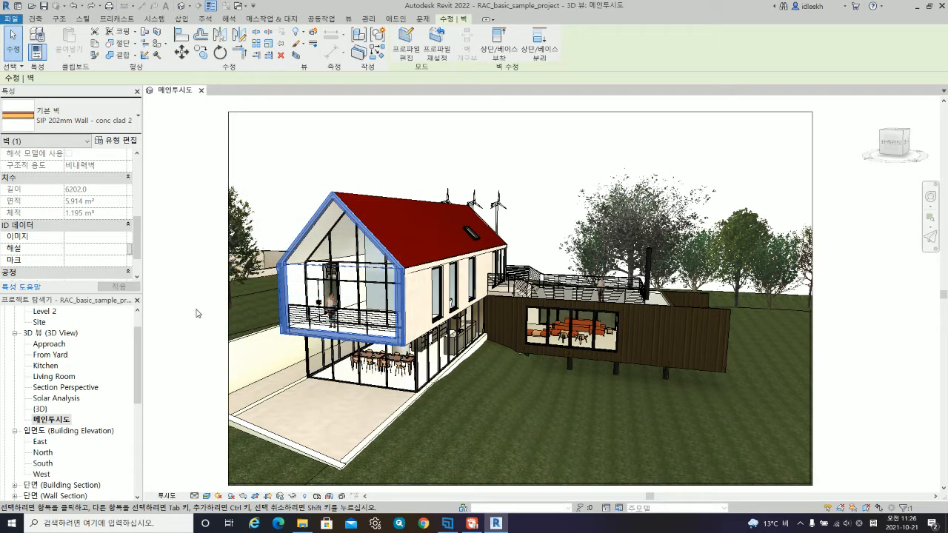
# Step: Duplicate the Wall - Timber Clad type of the low wing's long front wall as Wall - Timber Clad 2
pyautogui.press('Escape')
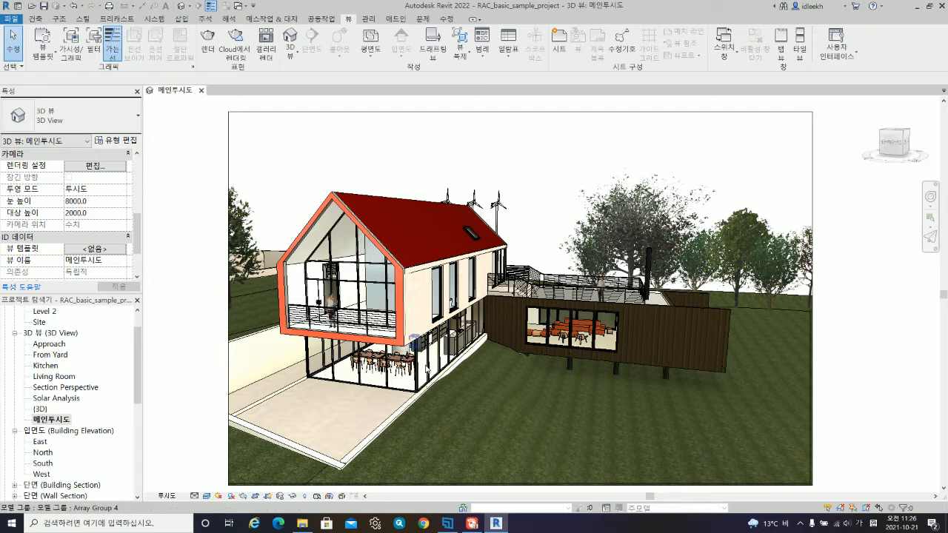
pyautogui.click(683, 311)
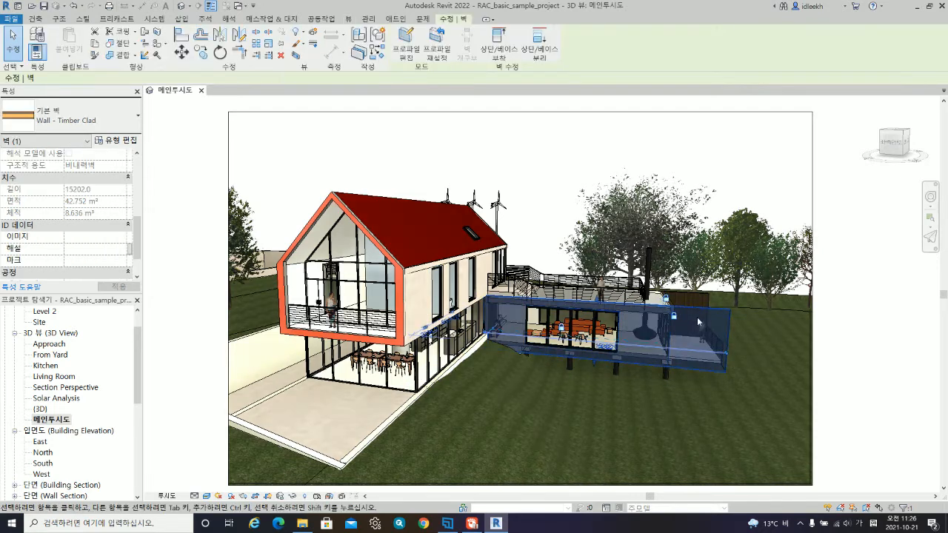
pyautogui.click(127, 143)
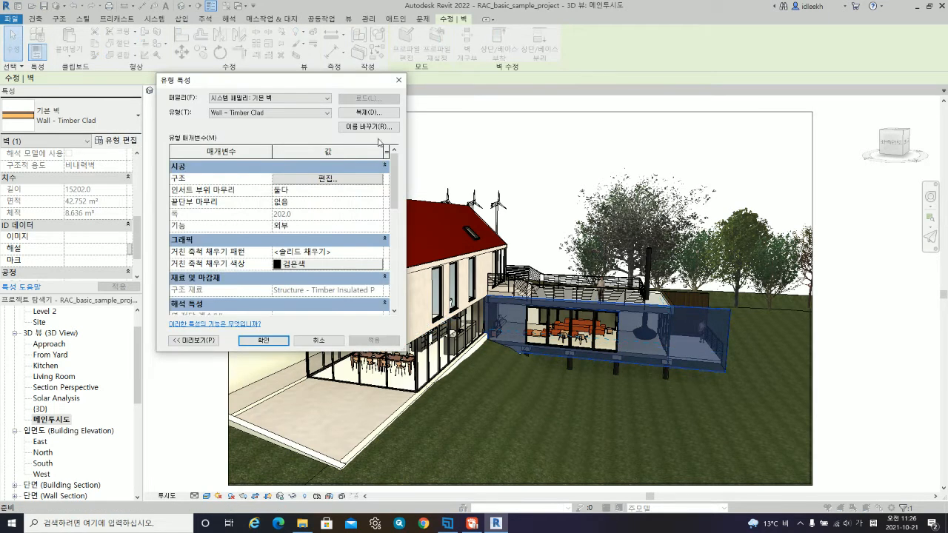
pyautogui.click(369, 112)
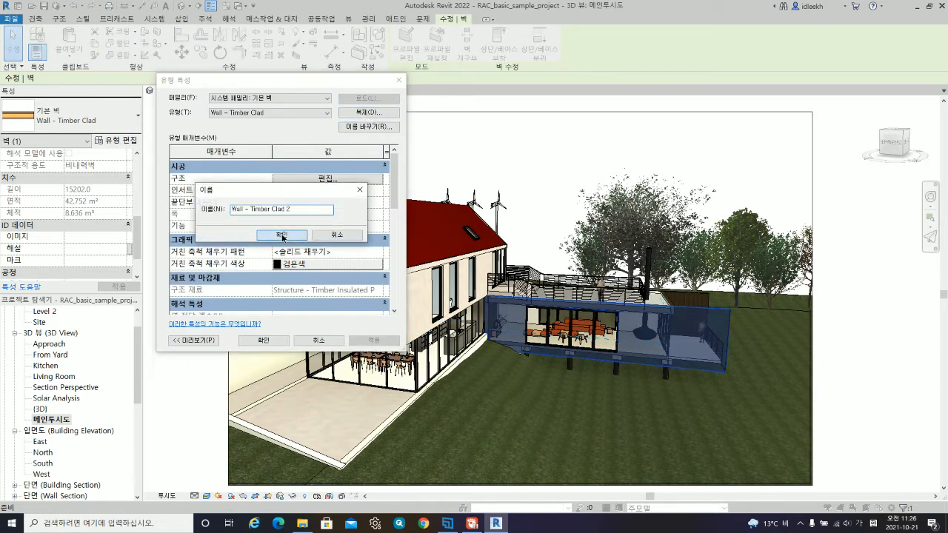
pyautogui.click(282, 235)
# Step: Open the material selection for the outermost layer, 마감재 2 [5], in the Wall - Timber Clad 2 structure
pyautogui.click(321, 180)
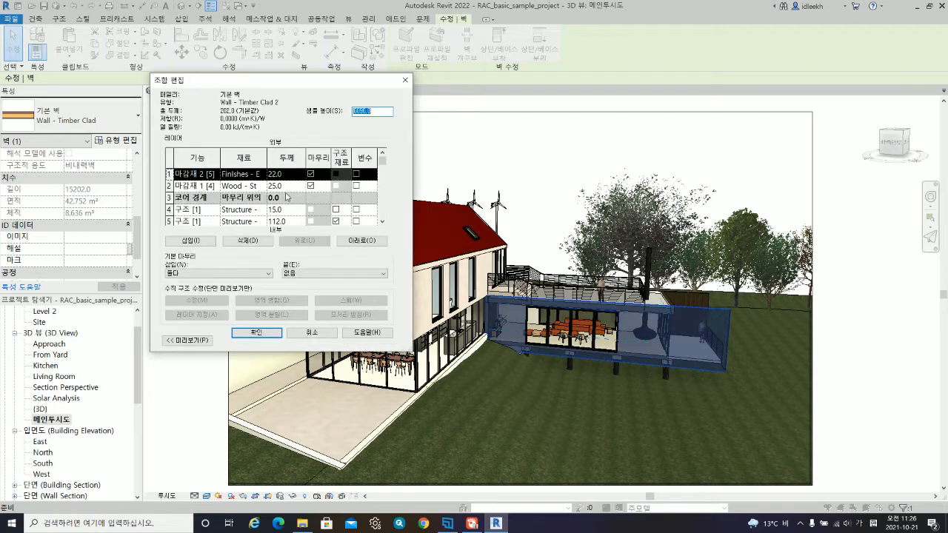
pyautogui.click(252, 174)
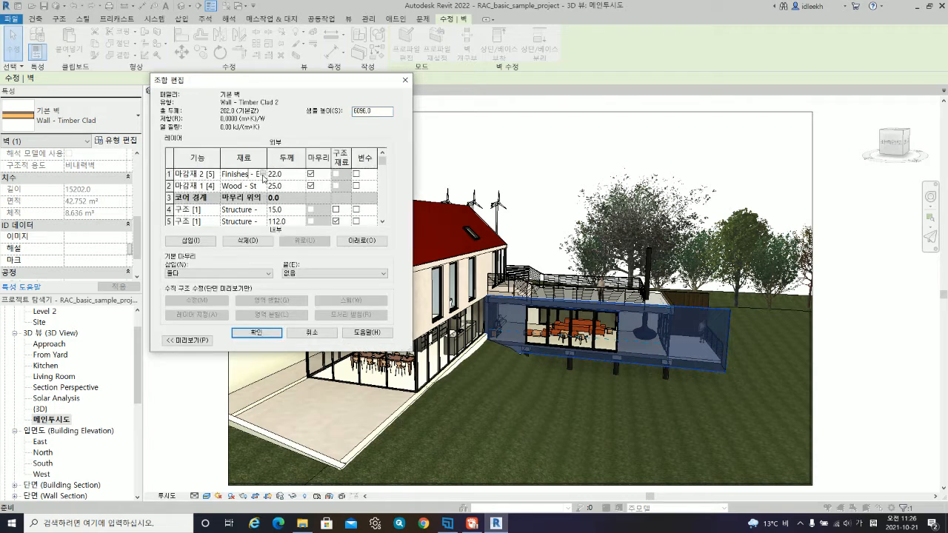
pyautogui.click(264, 174)
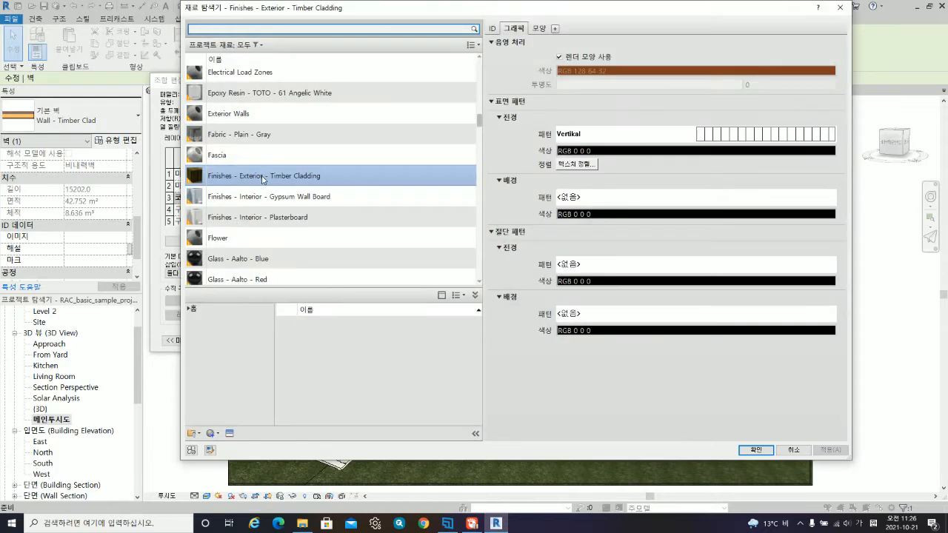
# Step: Add 가문비나무 from the AEC 재료 library's 목재 category to the project materials
pyautogui.click(192, 311)
pyautogui.click(195, 329)
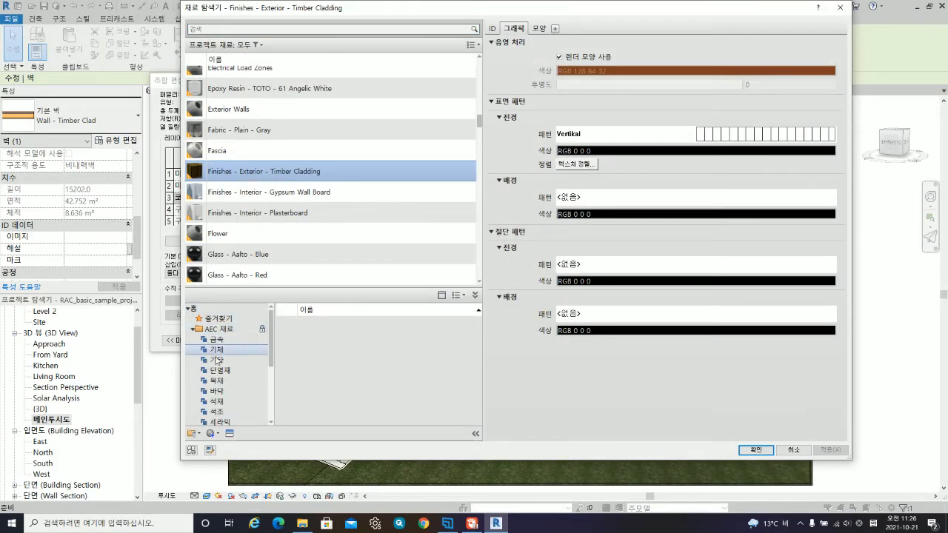
pyautogui.click(217, 381)
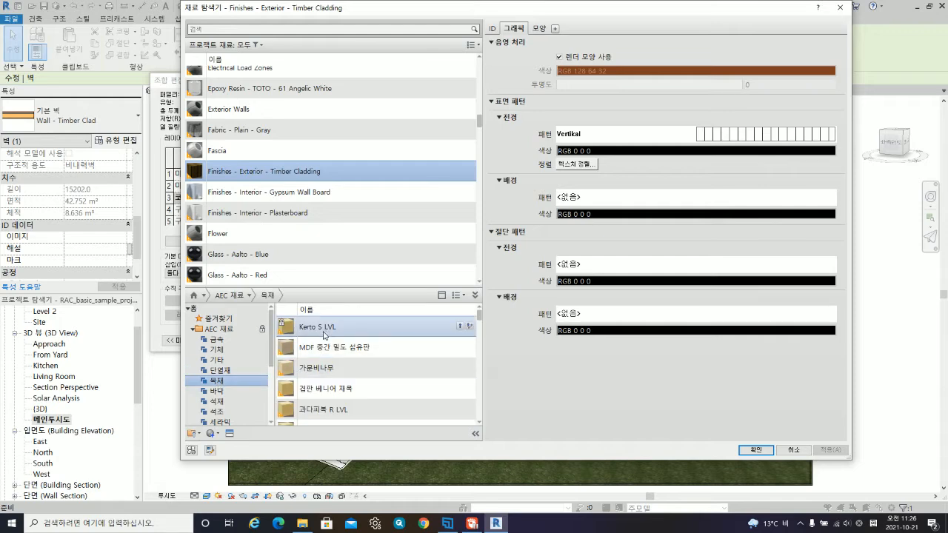
pyautogui.click(460, 368)
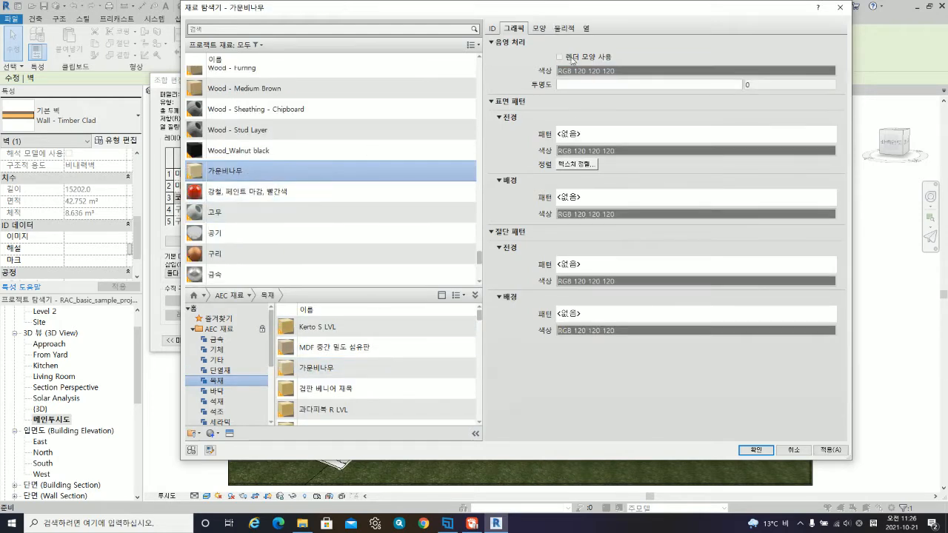
# Step: Enable the render appearance for the 가문비나무 shading and apply the material to the Wall - Timber Clad 2 type
pyautogui.click(561, 57)
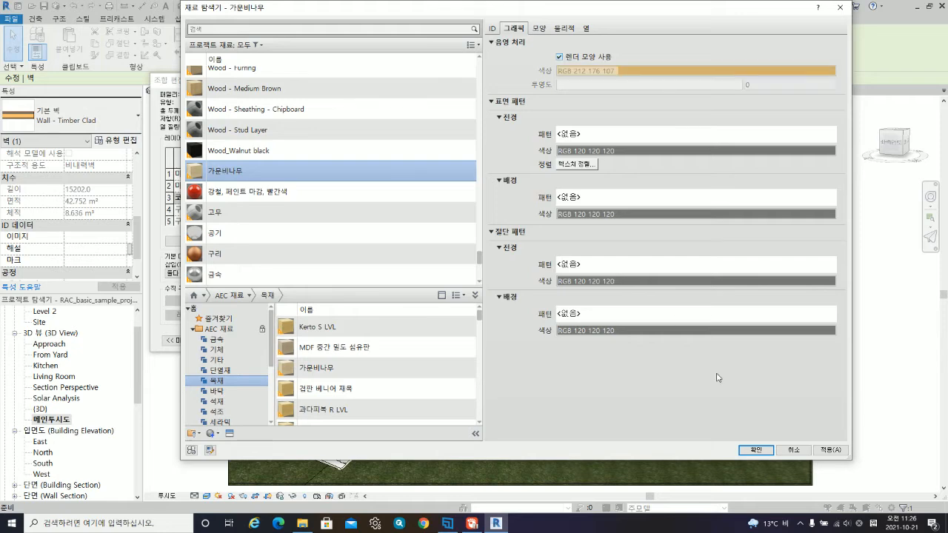
pyautogui.click(755, 450)
pyautogui.click(259, 333)
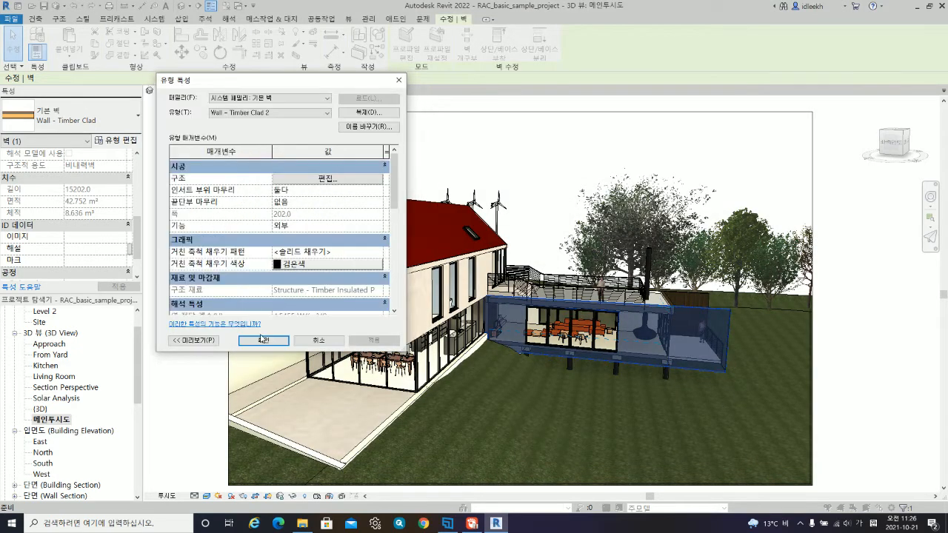
pyautogui.click(263, 342)
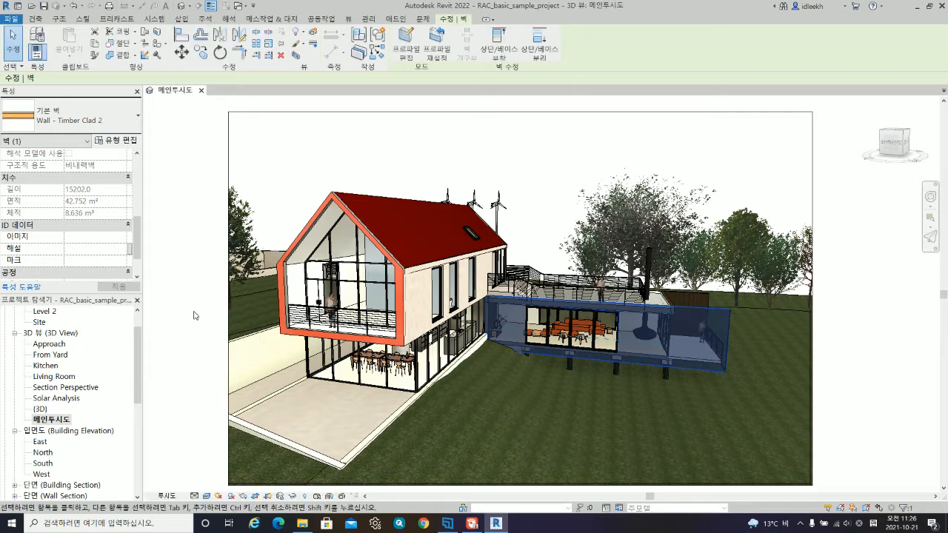
pyautogui.click(831, 301)
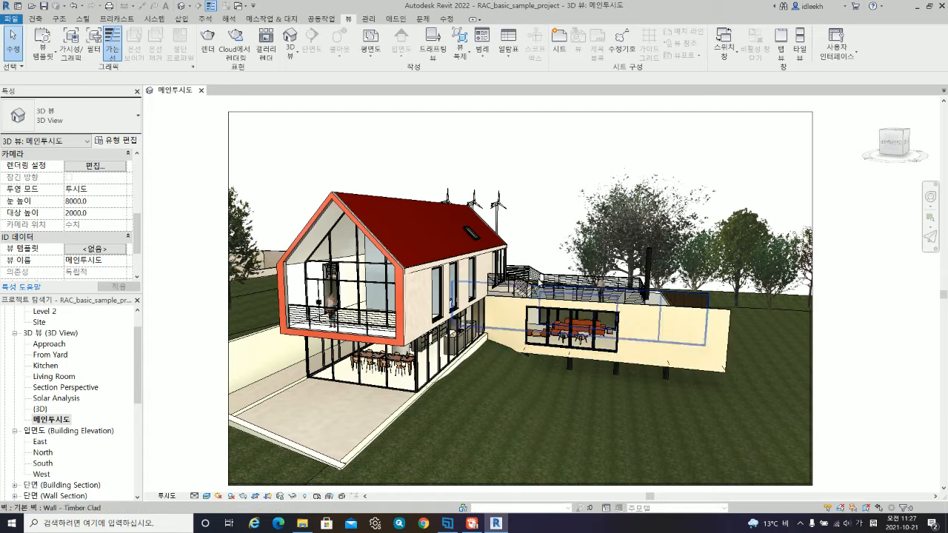
# Step: Open the rendering settings for the 메인투시도 view and set the quality to 최고
pyautogui.scroll(-1, 616, 349)
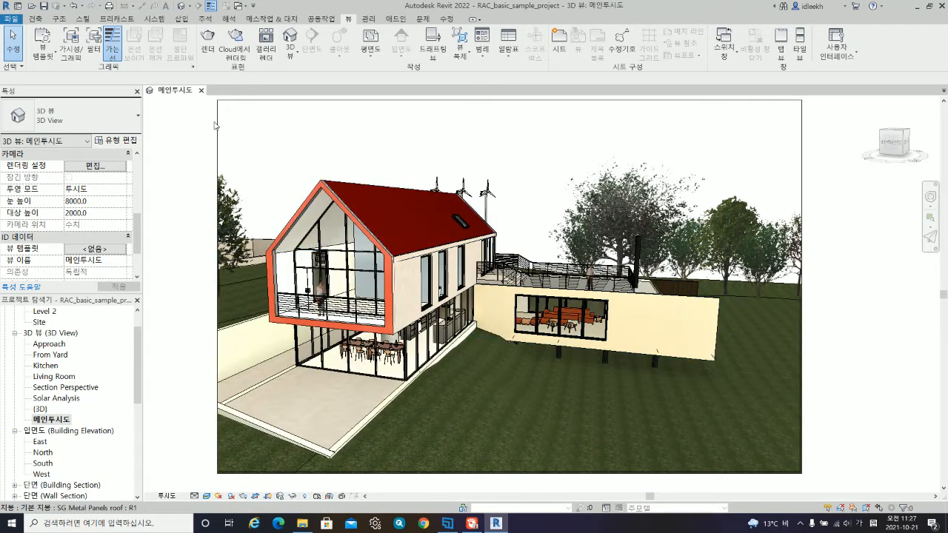
pyautogui.click(209, 46)
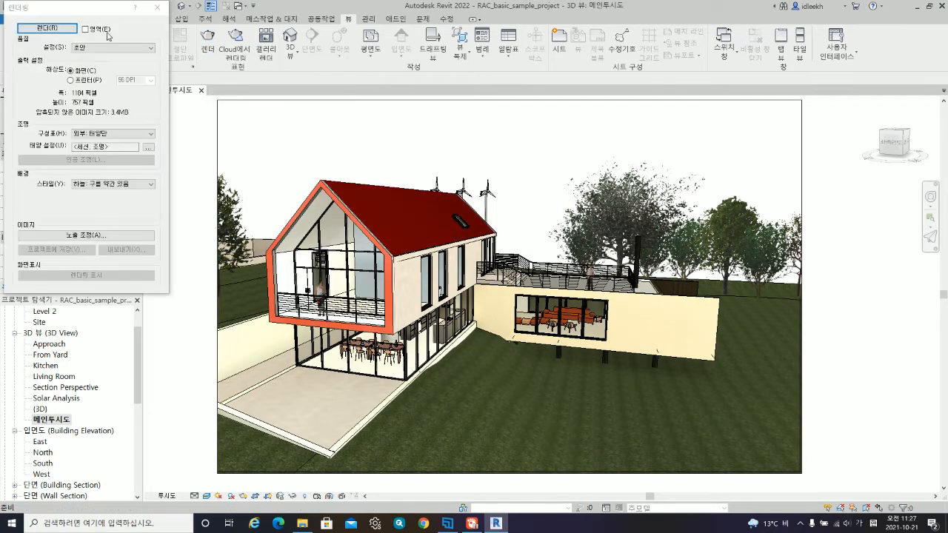
pyautogui.moveTo(93, 9); pyautogui.dragTo(422, 71)
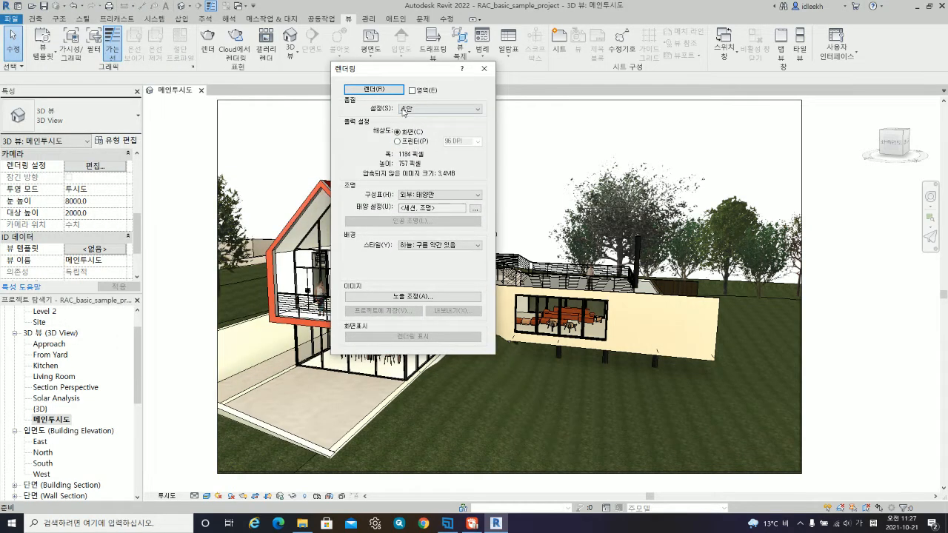
pyautogui.click(433, 111)
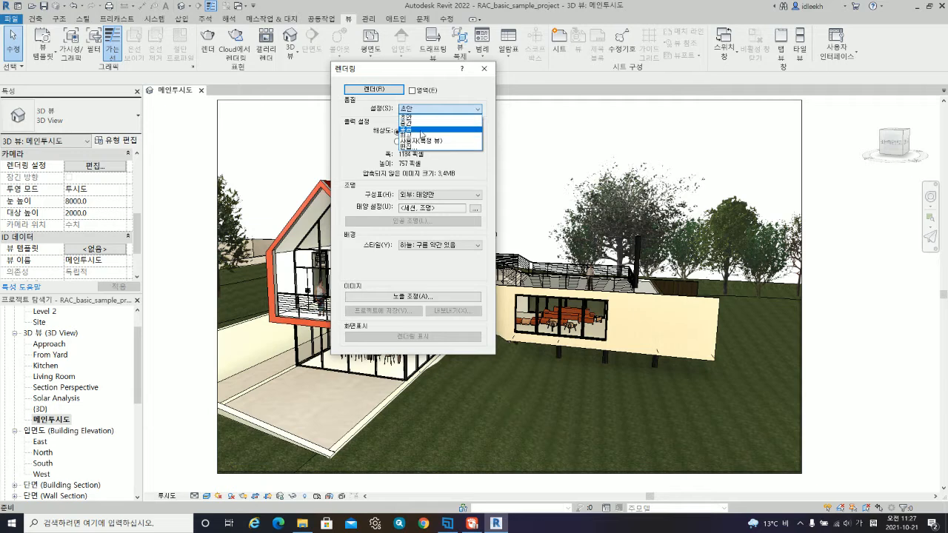
pyautogui.click(423, 137)
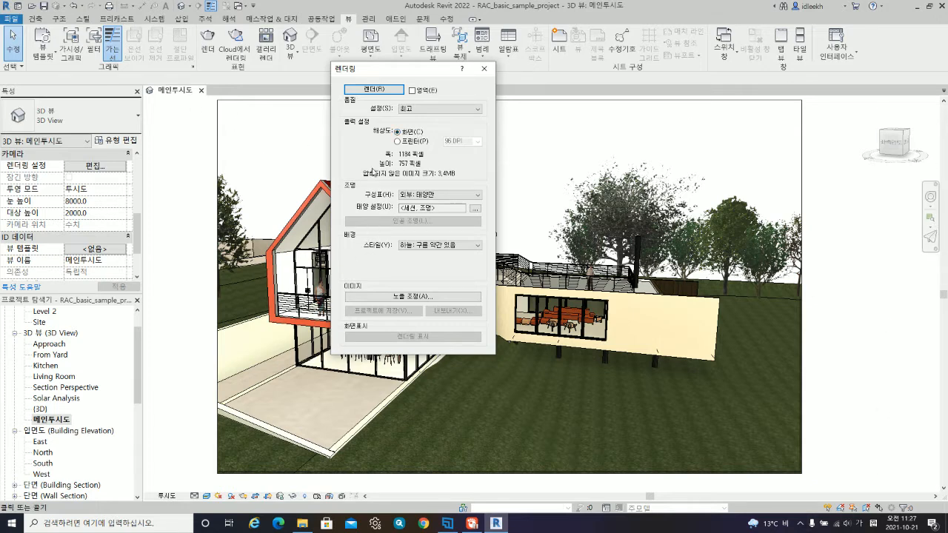
# Step: Set the render output resolution to 프린터 at 600 DPI
pyautogui.click(398, 142)
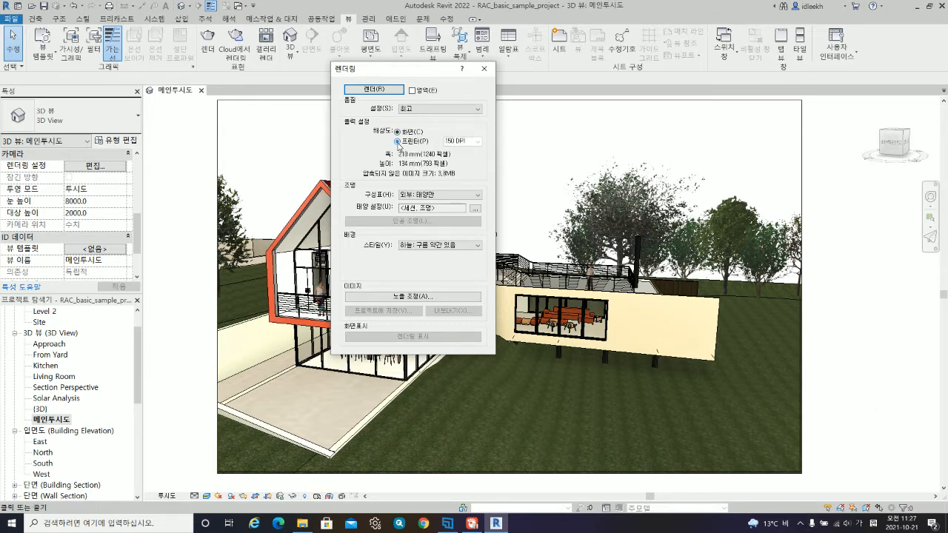
pyautogui.click(478, 142)
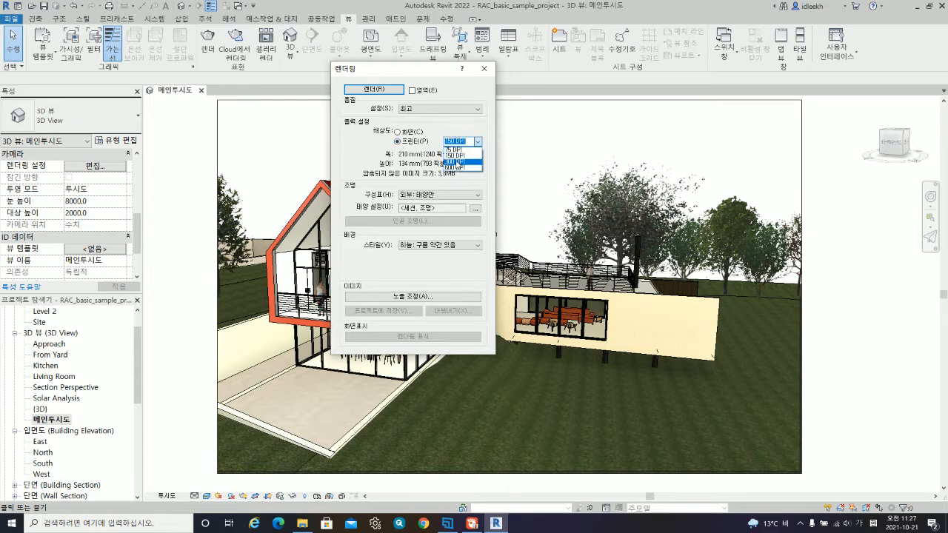
pyautogui.click(457, 161)
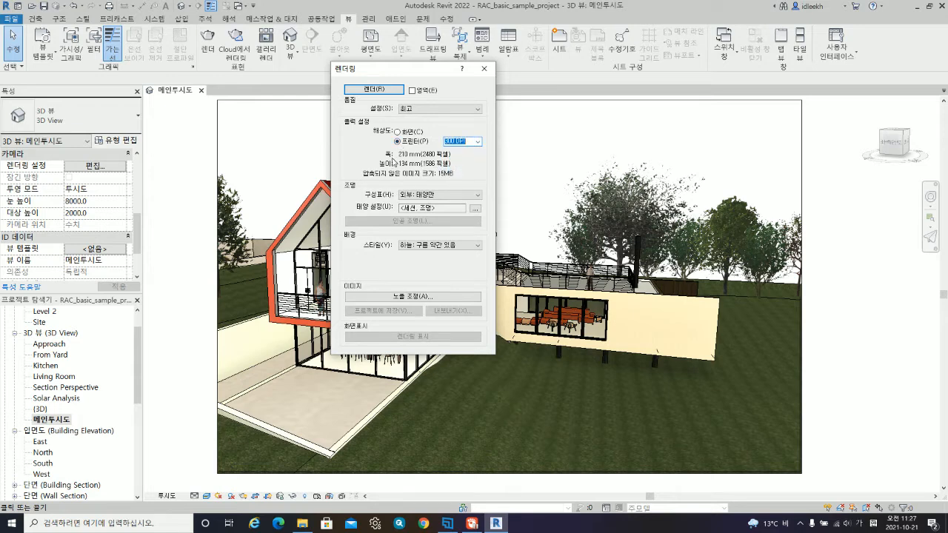
pyautogui.click(480, 141)
pyautogui.click(455, 167)
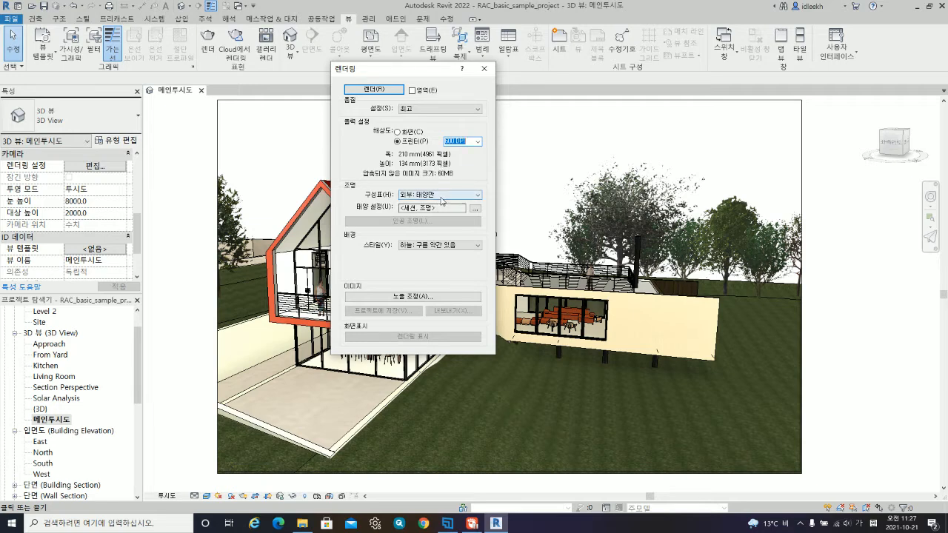
# Step: Choose the 외부: 태양만 lighting scheme and select the Summer Solstice preset of the 계속 solar study for the sun
pyautogui.click(442, 199)
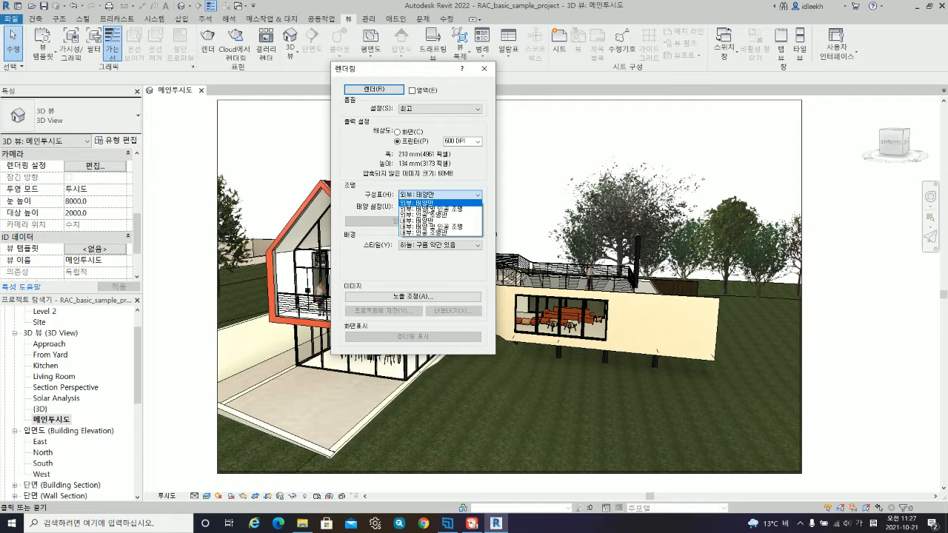
pyautogui.click(429, 203)
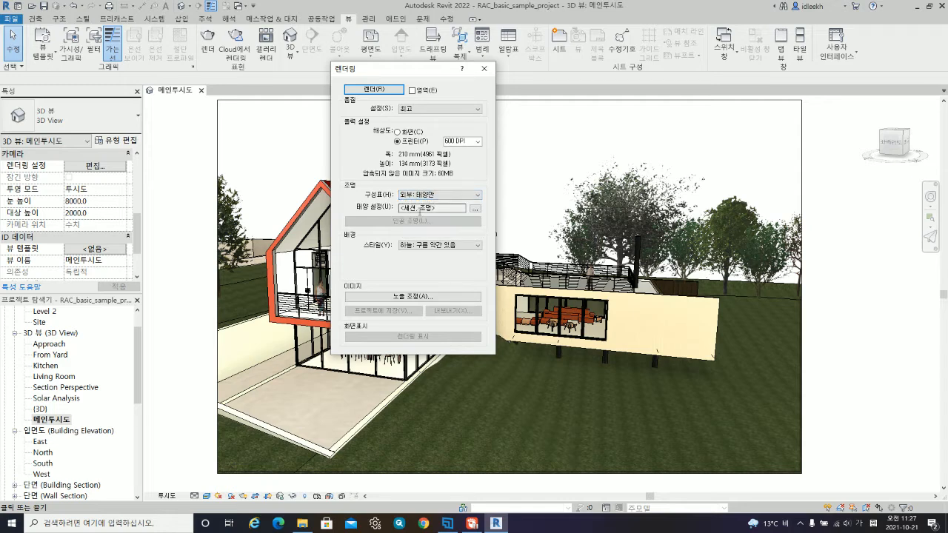
pyautogui.click(475, 208)
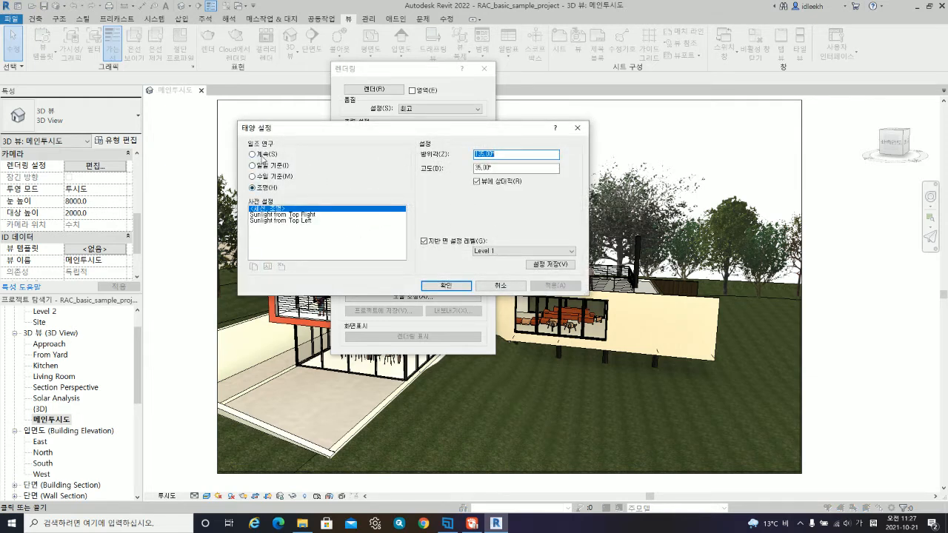
pyautogui.click(265, 157)
pyautogui.click(264, 167)
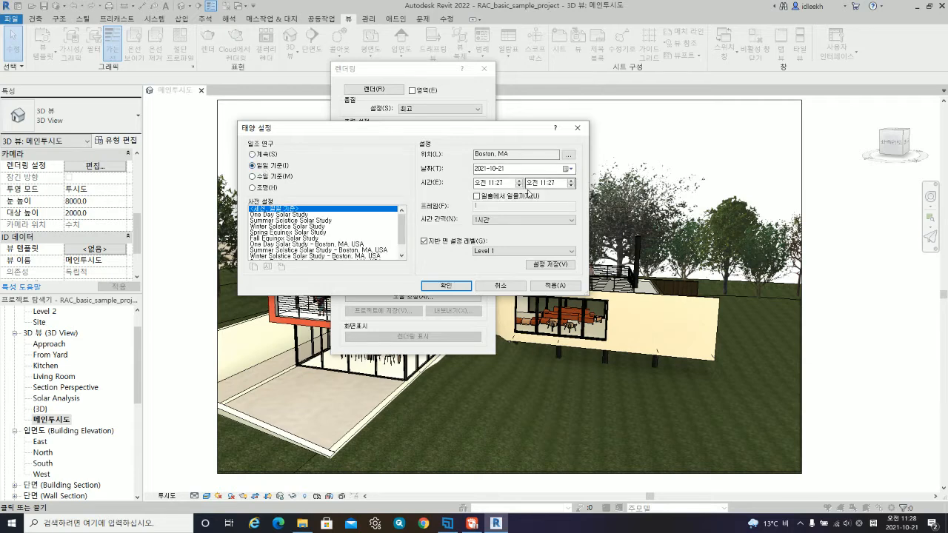
pyautogui.click(267, 154)
pyautogui.click(278, 216)
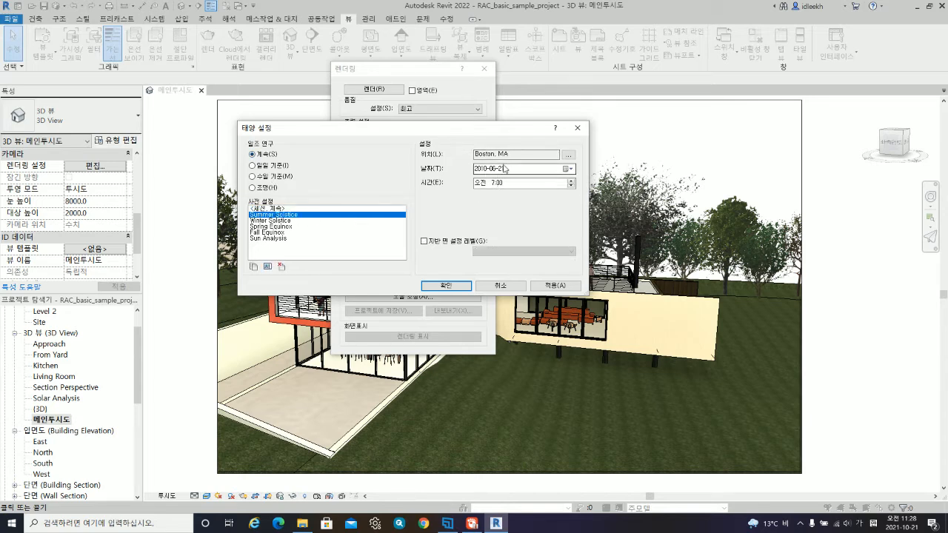
# Step: Adjust the time of day for the Summer Solstice preset and accept the sun settings
pyautogui.click(572, 181)
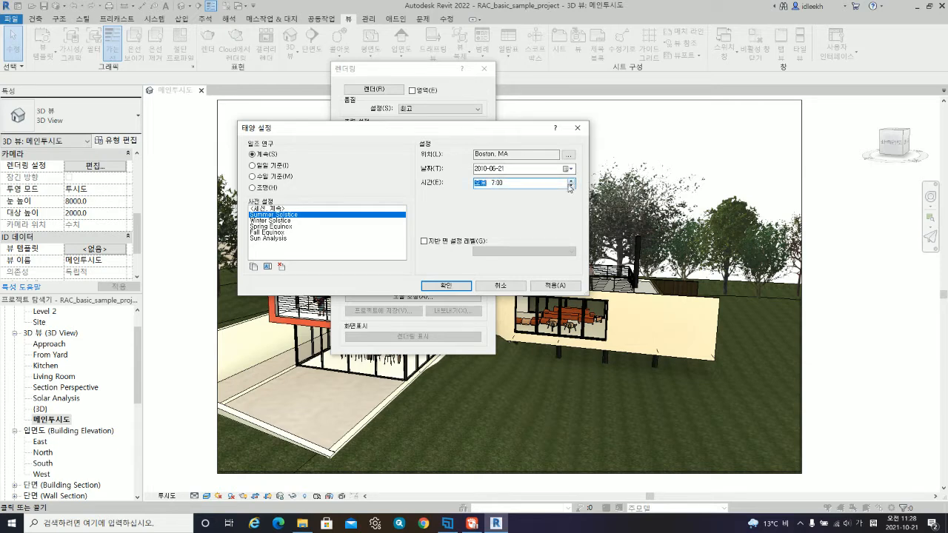
pyautogui.click(493, 185)
pyautogui.click(445, 285)
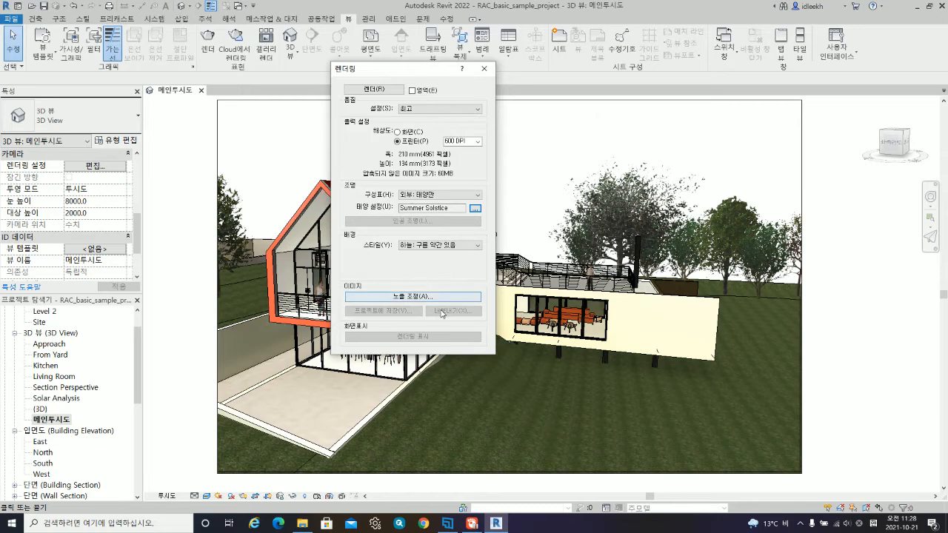
# Step: Set the background style to 하늘: 구름 거의 없음 and review the exposure controls, accepting their default values
pyautogui.click(435, 246)
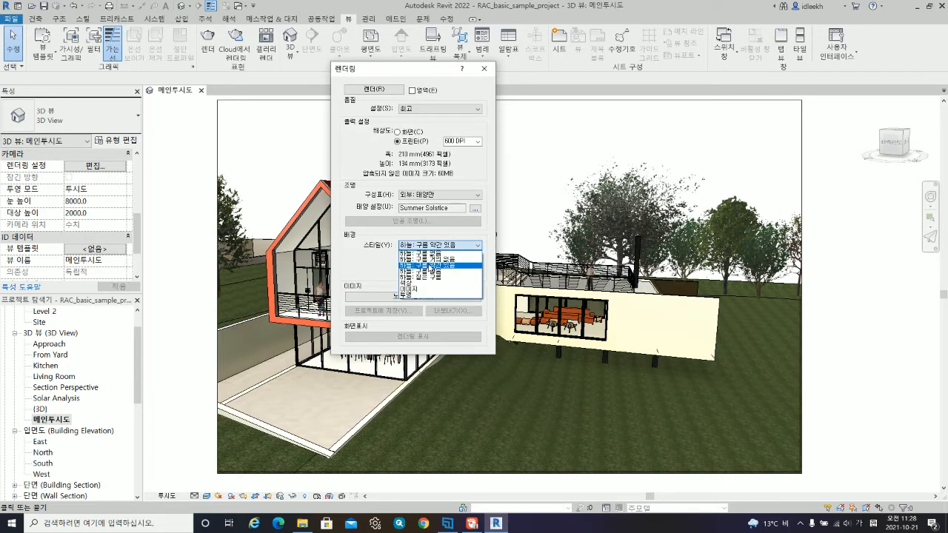
pyautogui.click(429, 260)
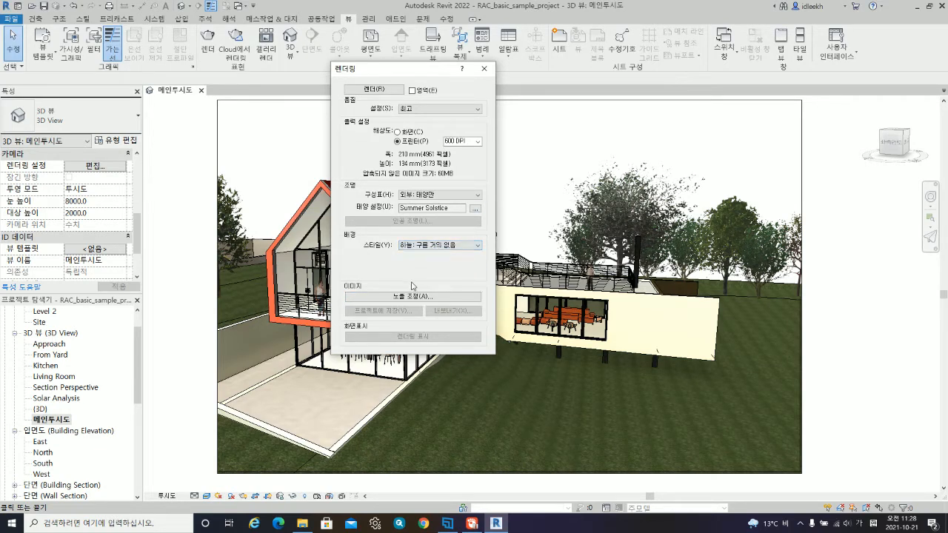
pyautogui.moveTo(425, 69); pyautogui.dragTo(473, 18)
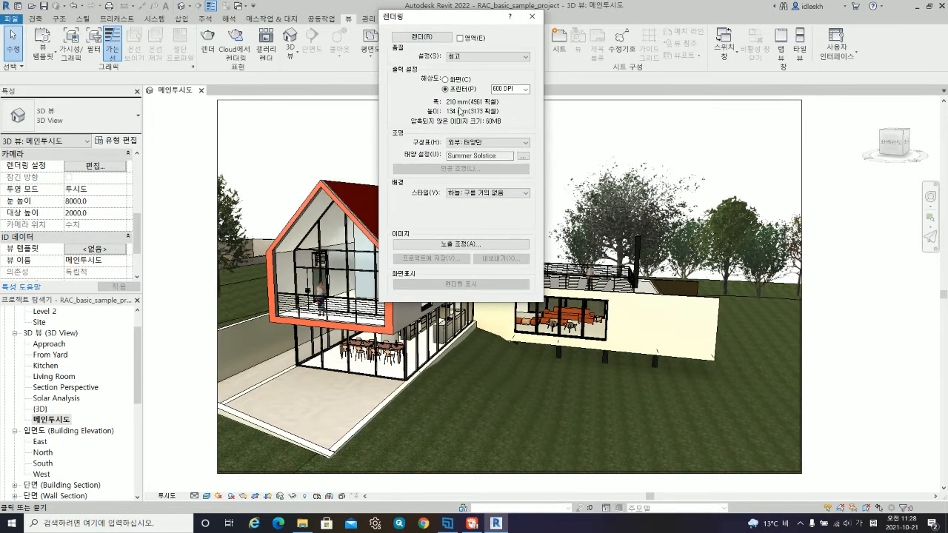
pyautogui.click(460, 245)
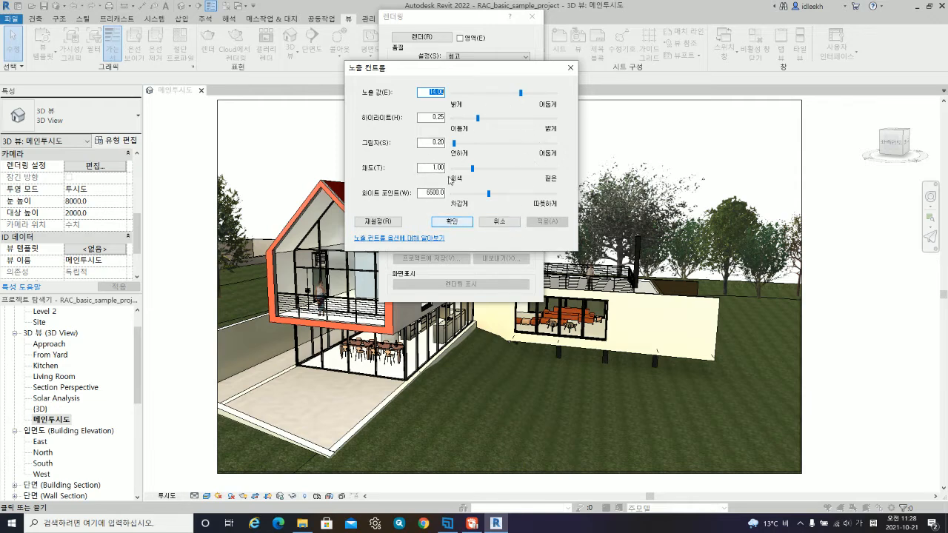
pyautogui.click(451, 221)
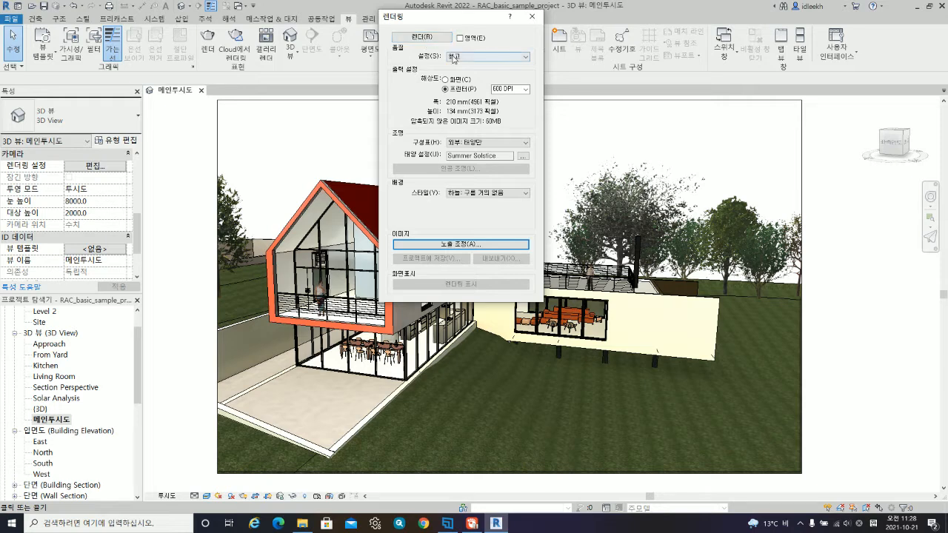
# Step: Try a render with the printer resolution set to 75 DPI, stopping it partway and confirming the stop
pyautogui.click(525, 90)
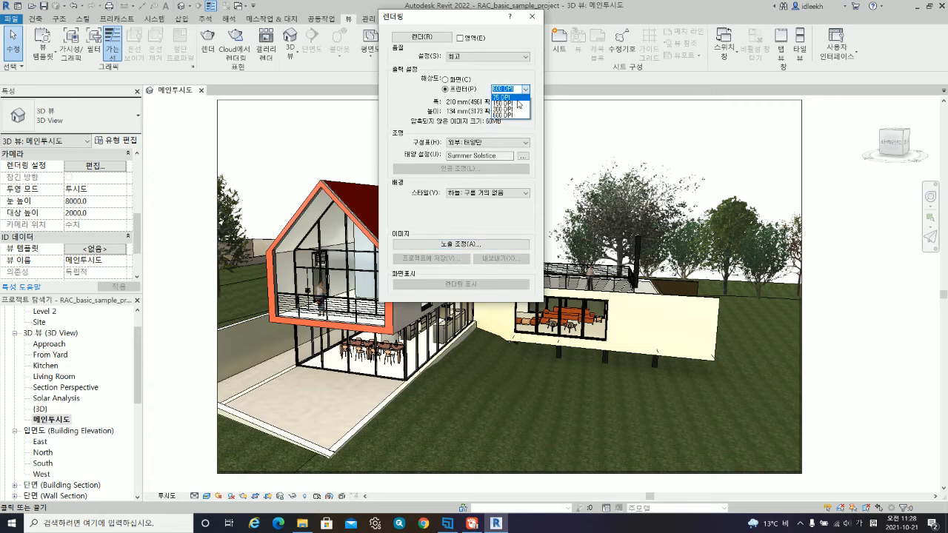
pyautogui.click(511, 97)
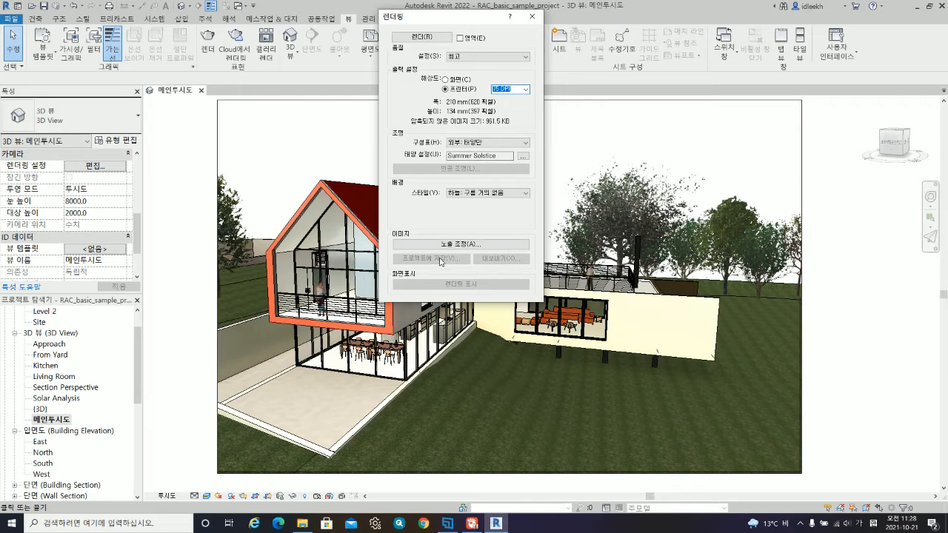
pyautogui.click(422, 37)
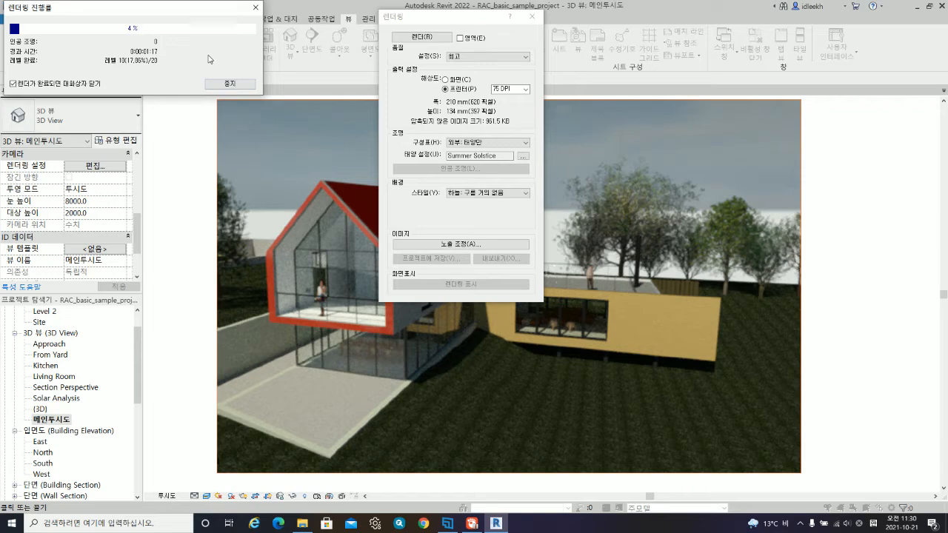
pyautogui.click(230, 84)
pyautogui.click(488, 264)
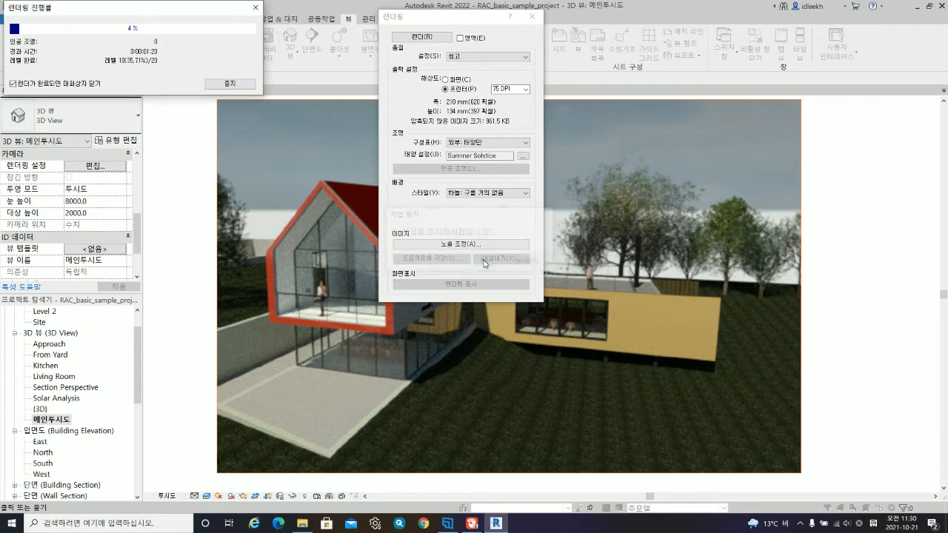
# Step: Set the render quality to 중간 and the output resolution to 화면, and render the view
pyautogui.click(475, 57)
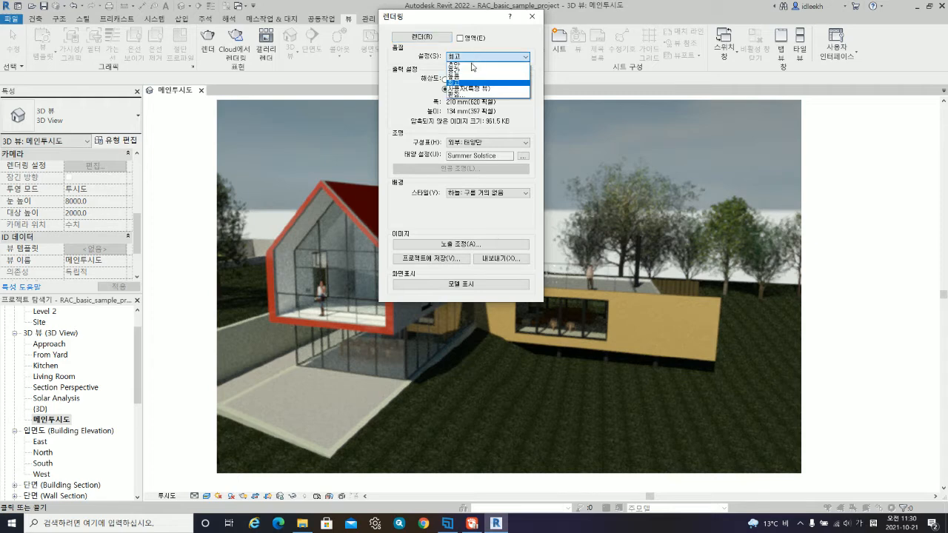
pyautogui.click(469, 72)
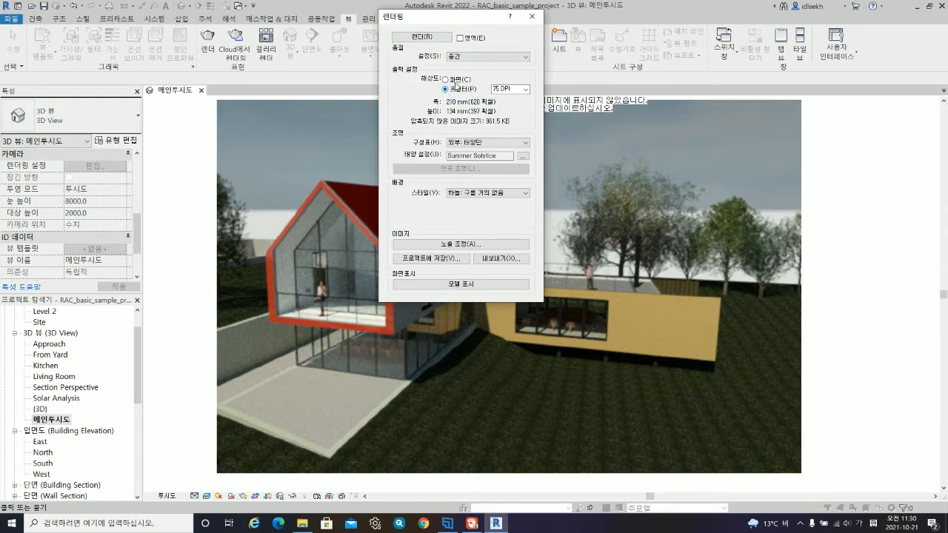
pyautogui.click(457, 79)
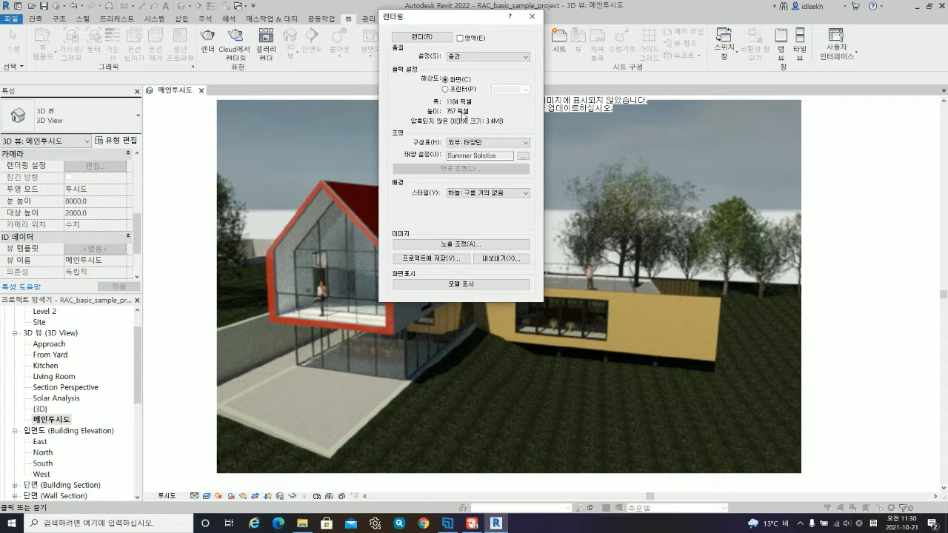
pyautogui.click(420, 37)
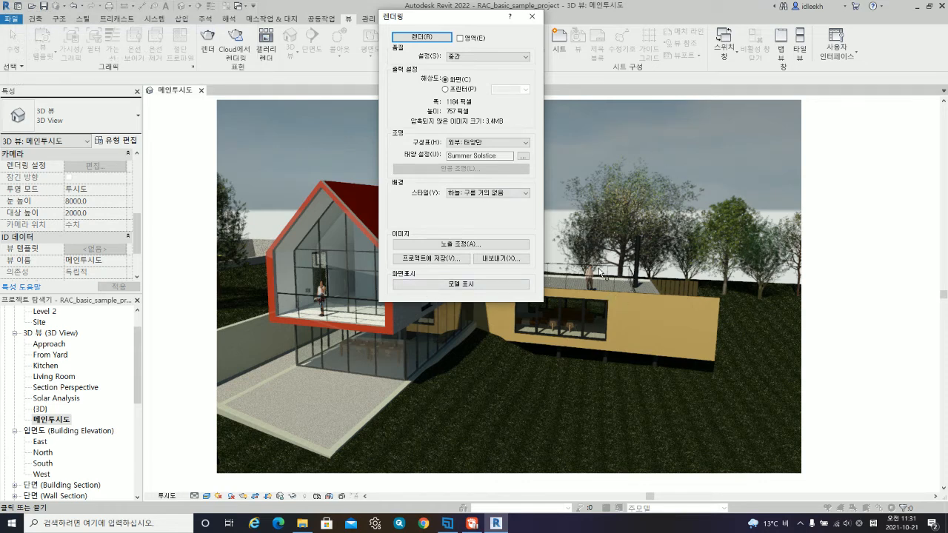
# Step: Save the rendered image to the project as 메인투시도_1 and locate it among the project's renderings
pyautogui.click(433, 259)
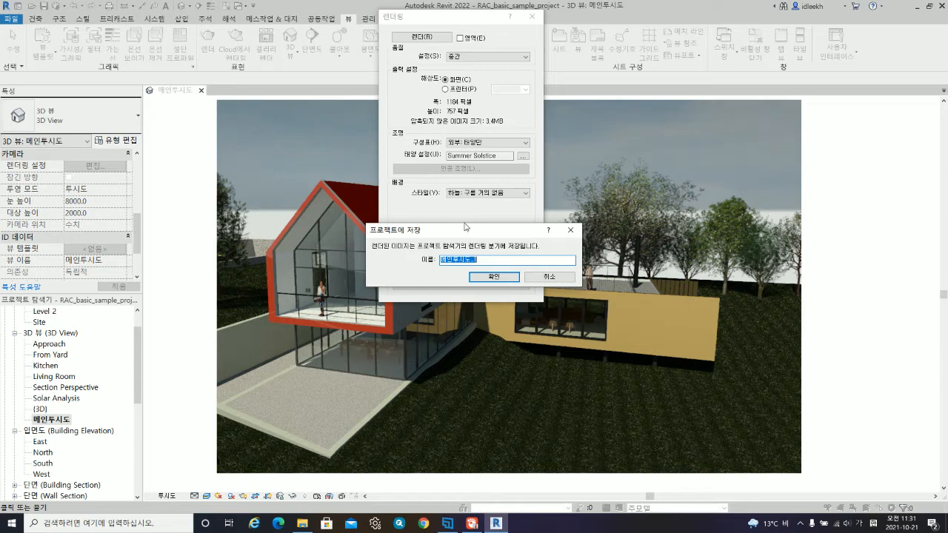
pyautogui.click(493, 277)
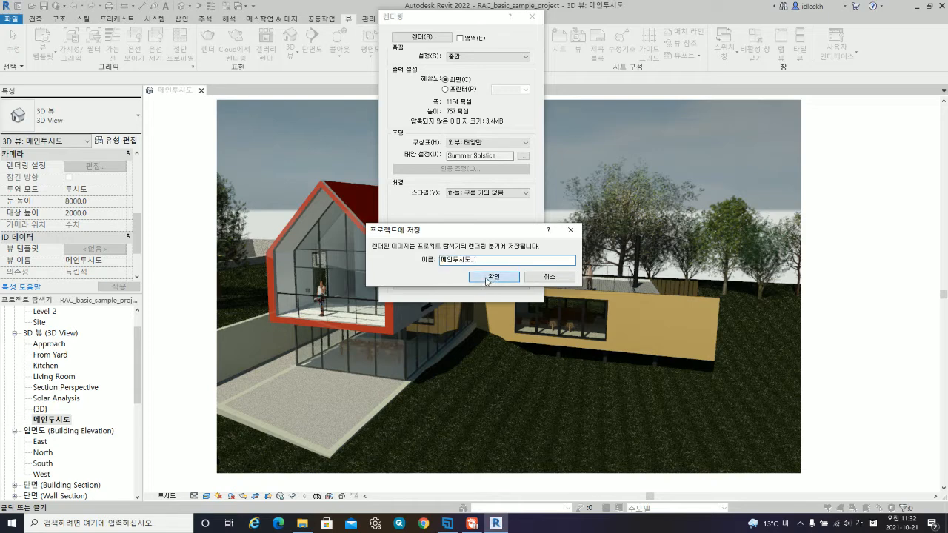
pyautogui.scroll(-4, 53, 383)
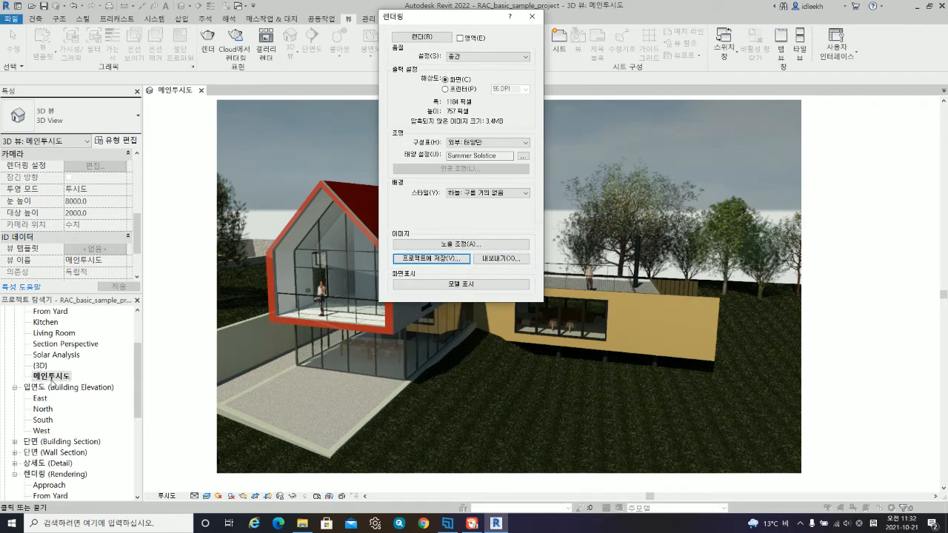
pyautogui.scroll(-1, 53, 383)
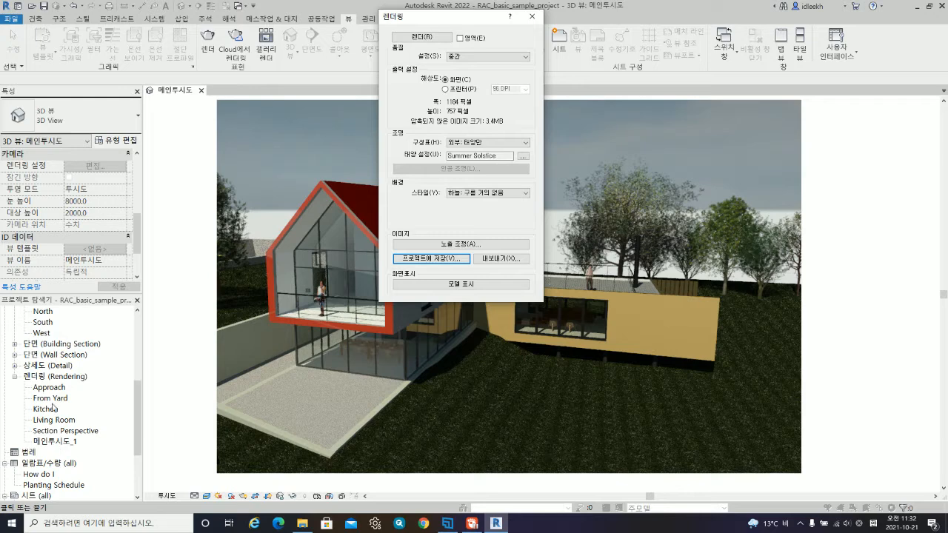
# Step: Export the rendered image to the 바탕 화면 folder as a JPEG file named 메인투시도
pyautogui.click(502, 258)
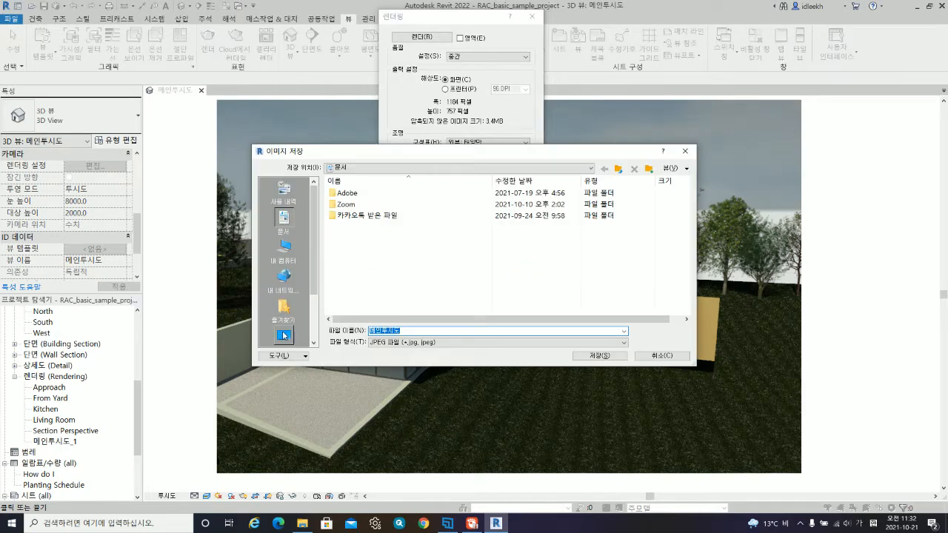
pyautogui.click(284, 334)
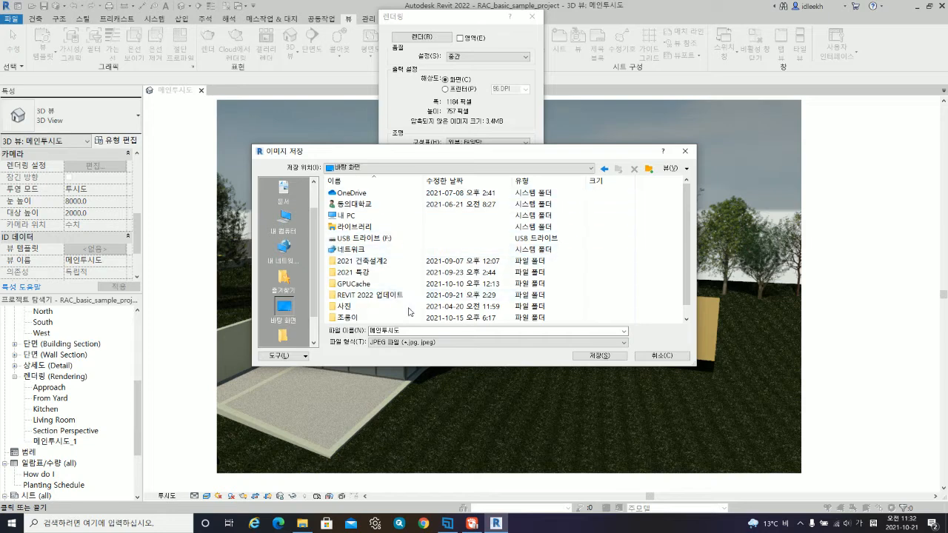
pyautogui.click(585, 355)
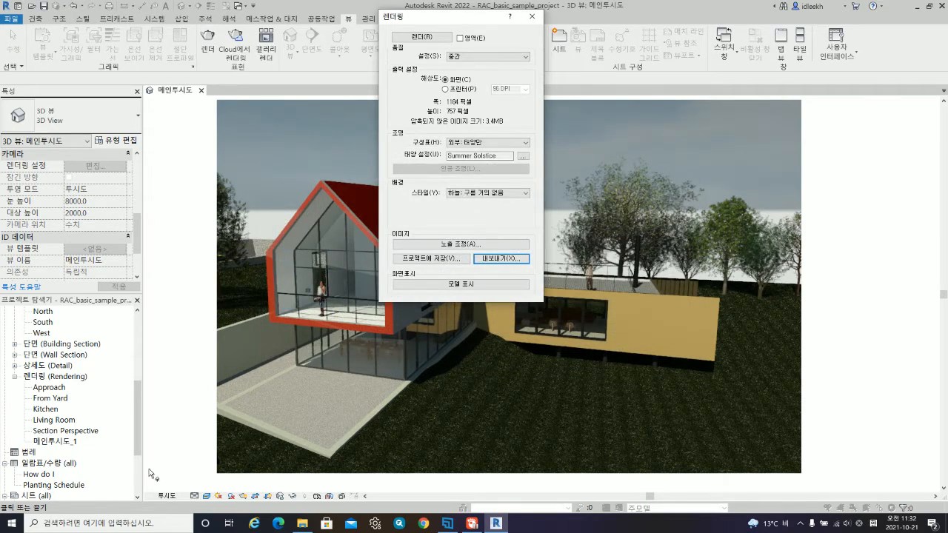
# Step: Open the exported 메인투시도 image from the 바탕 화면 folder to inspect it, and close the viewer and file explorer
pyautogui.middleClick(301, 528)
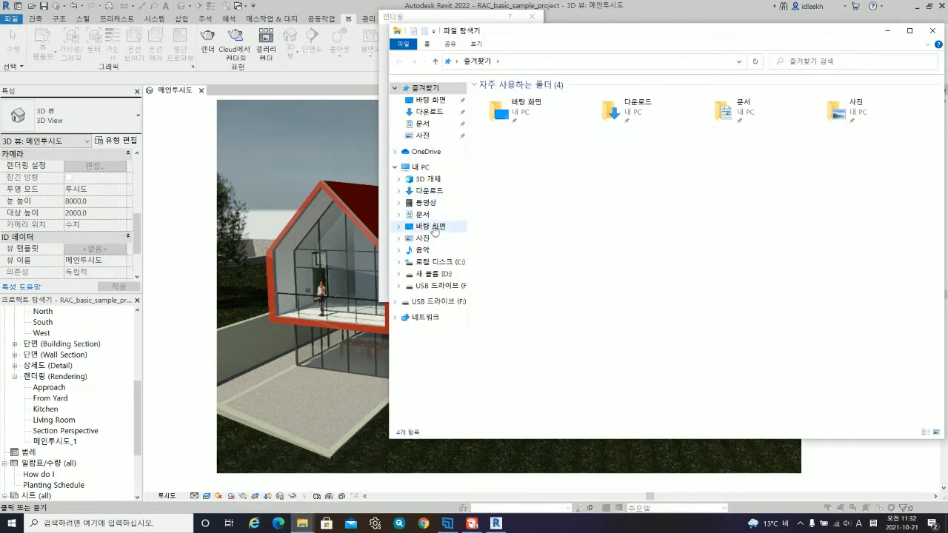
pyautogui.click(435, 229)
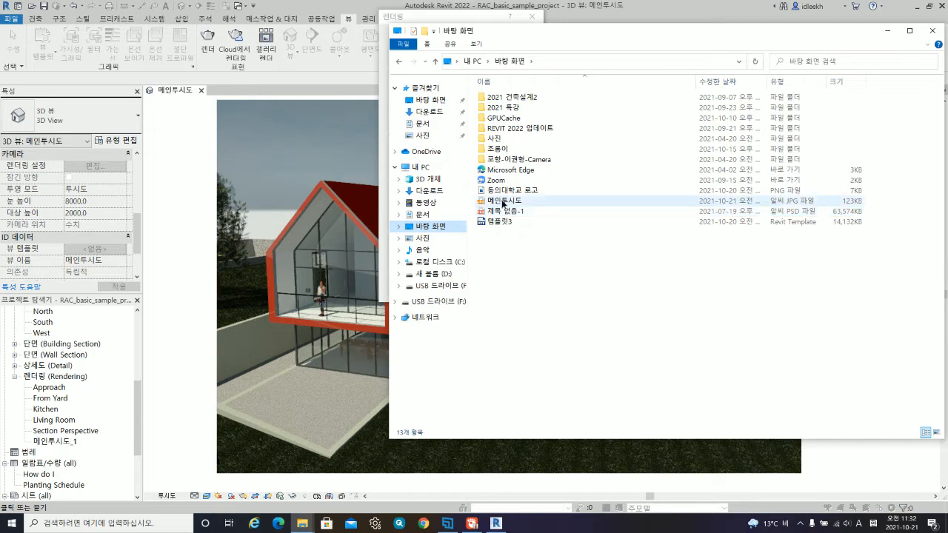
pyautogui.click(503, 201)
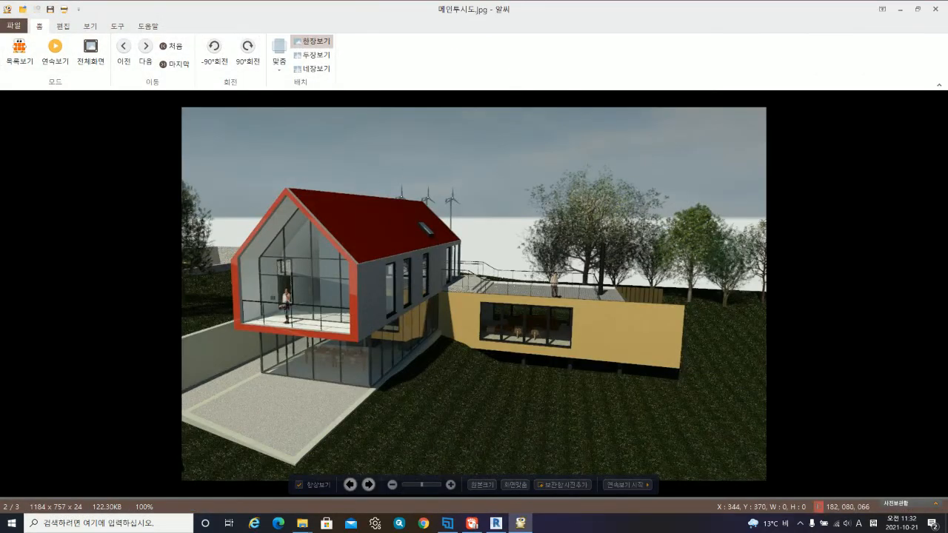
pyautogui.click(937, 9)
pyautogui.click(935, 34)
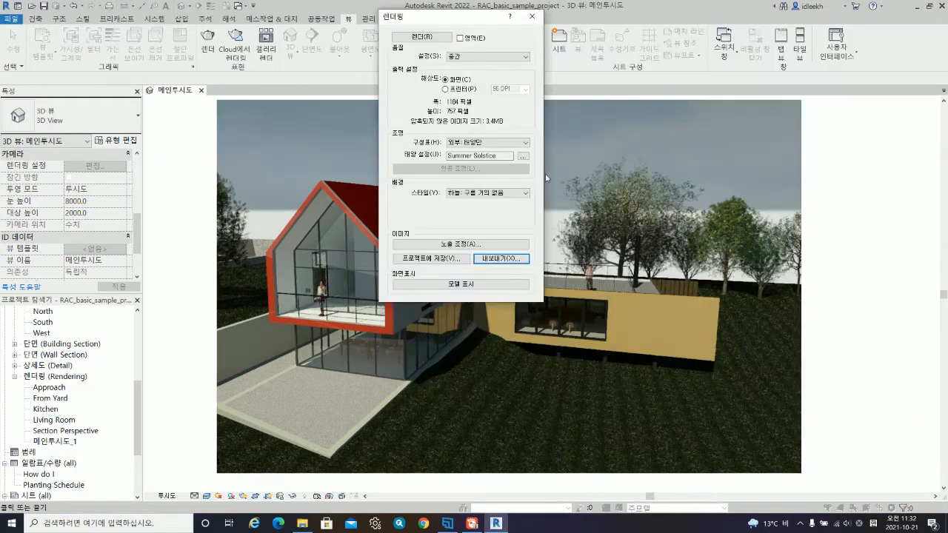
# Step: In the exposure controls, set the white point to 8525.7 and the saturation to 1.79, applying each change
pyautogui.click(456, 245)
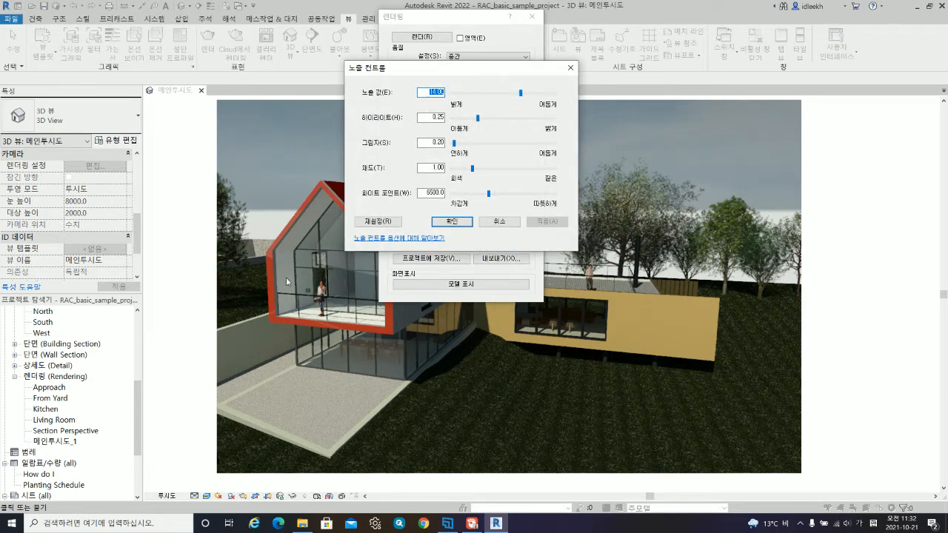
pyautogui.moveTo(490, 195); pyautogui.dragTo(506, 200)
pyautogui.click(548, 221)
pyautogui.moveTo(473, 169); pyautogui.dragTo(489, 182)
pyautogui.click(546, 221)
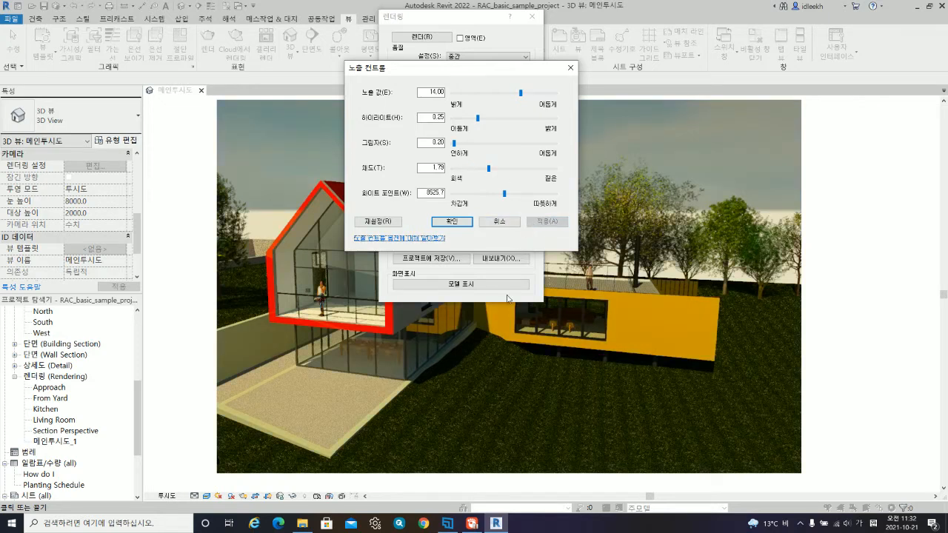
# Step: Set the exposure controls' shadows to 0.73 and highlights to 0.45, applying each change to the rendered image
pyautogui.moveTo(454, 143); pyautogui.dragTo(470, 145)
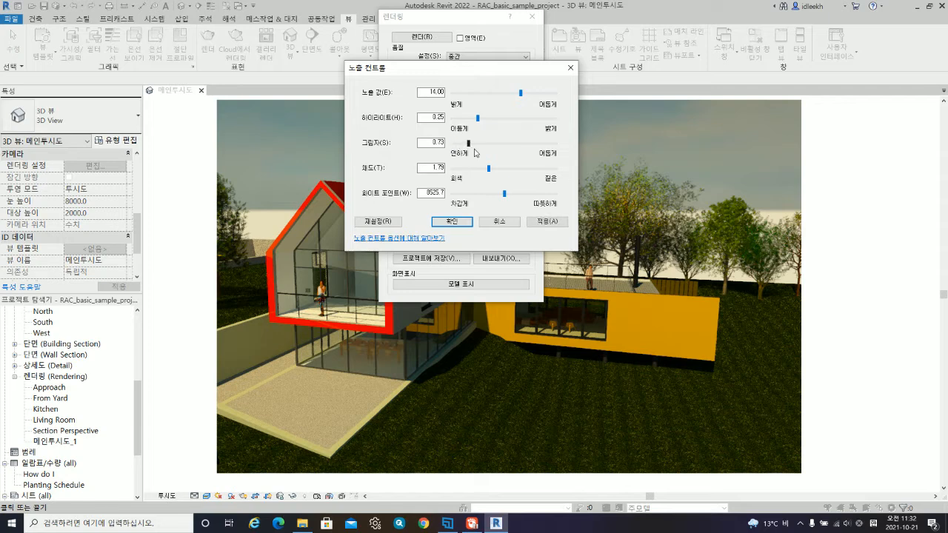
pyautogui.click(544, 223)
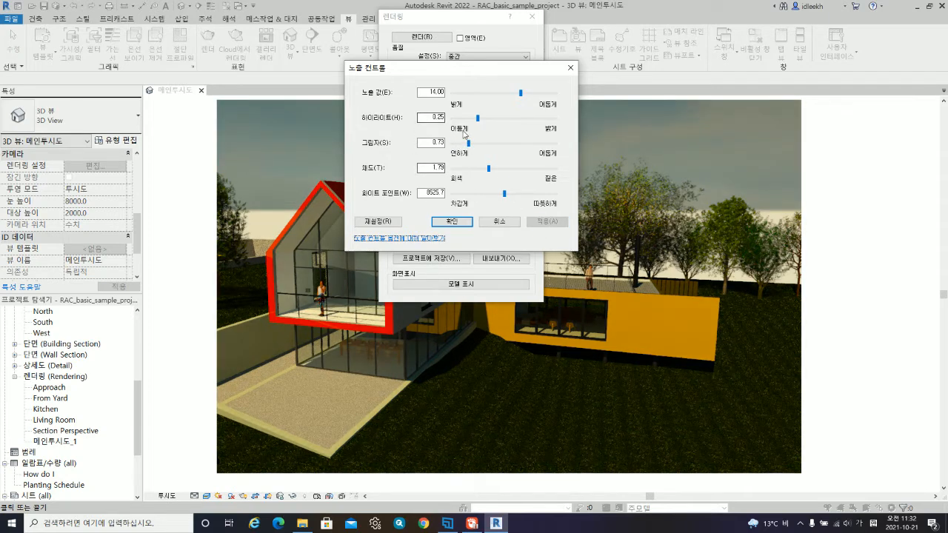
pyautogui.moveTo(477, 119); pyautogui.dragTo(498, 120)
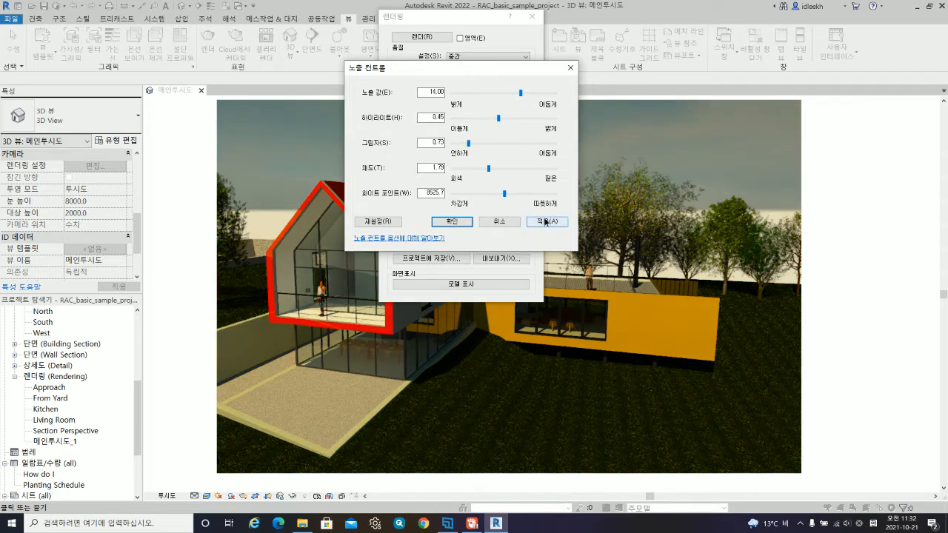
pyautogui.click(547, 221)
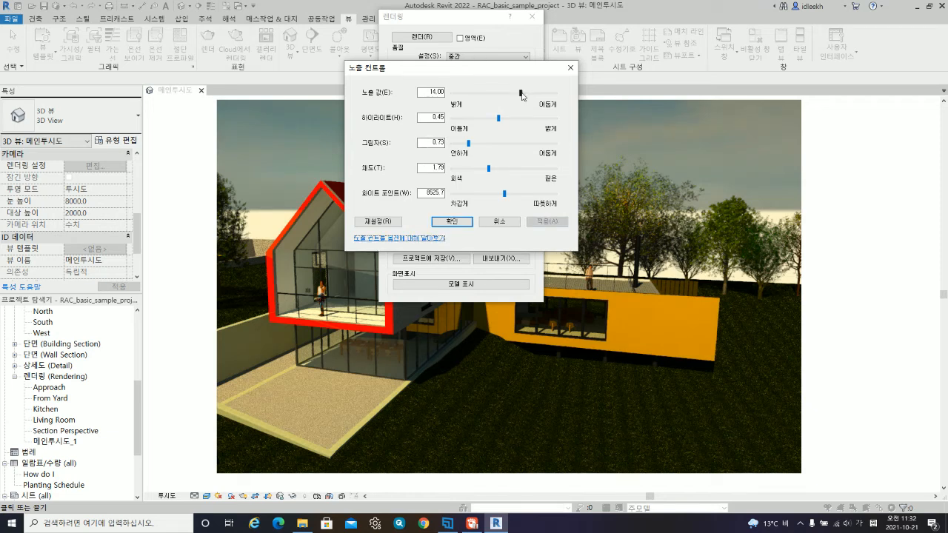
# Step: Brighten the rendered image by applying an exposure value of 11.50 with highlights at 0.25
pyautogui.moveTo(522, 93); pyautogui.dragTo(477, 118)
pyautogui.click(545, 222)
pyautogui.click(534, 224)
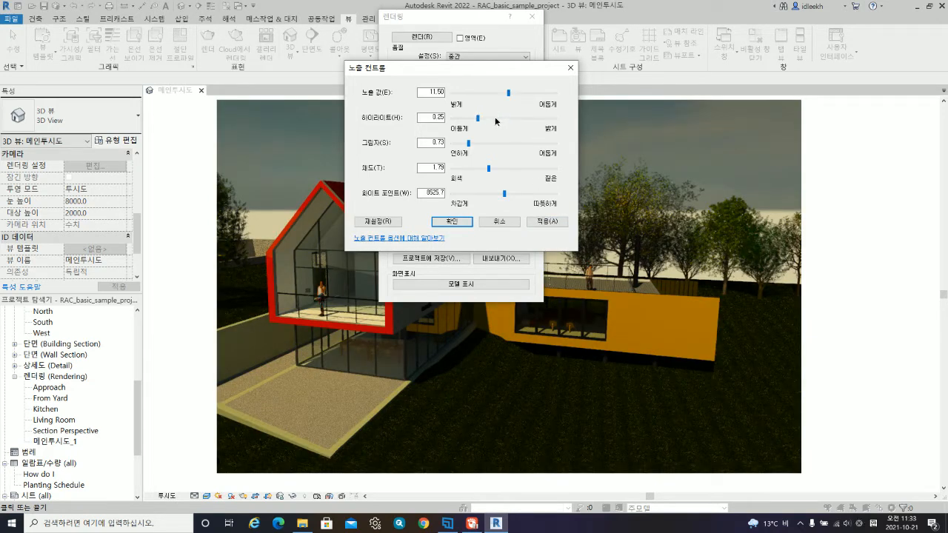
pyautogui.click(548, 221)
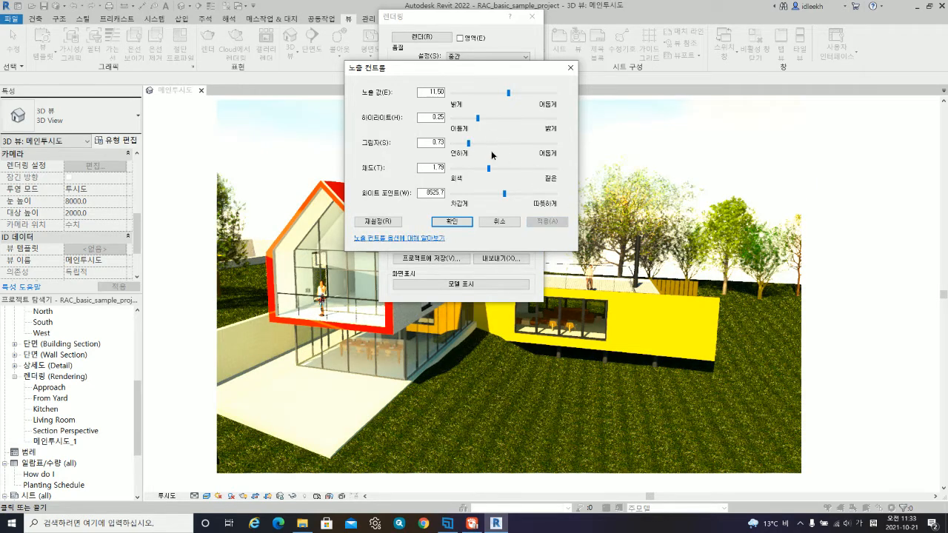
# Step: Set the saturation to 2.30 and the white point to 10348.6, apply the changes, and close the exposure controls
pyautogui.moveTo(489, 168); pyautogui.dragTo(501, 169)
pyautogui.click(546, 222)
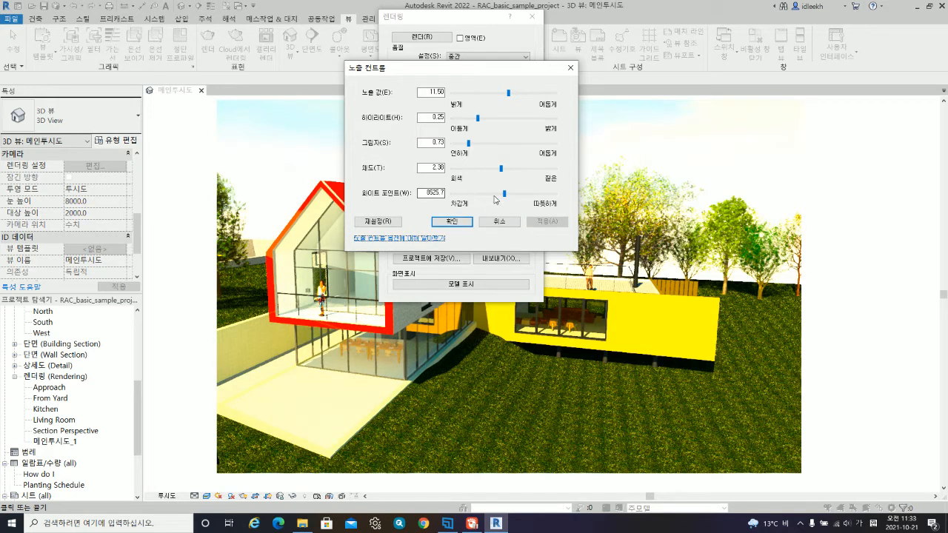
pyautogui.click(503, 222)
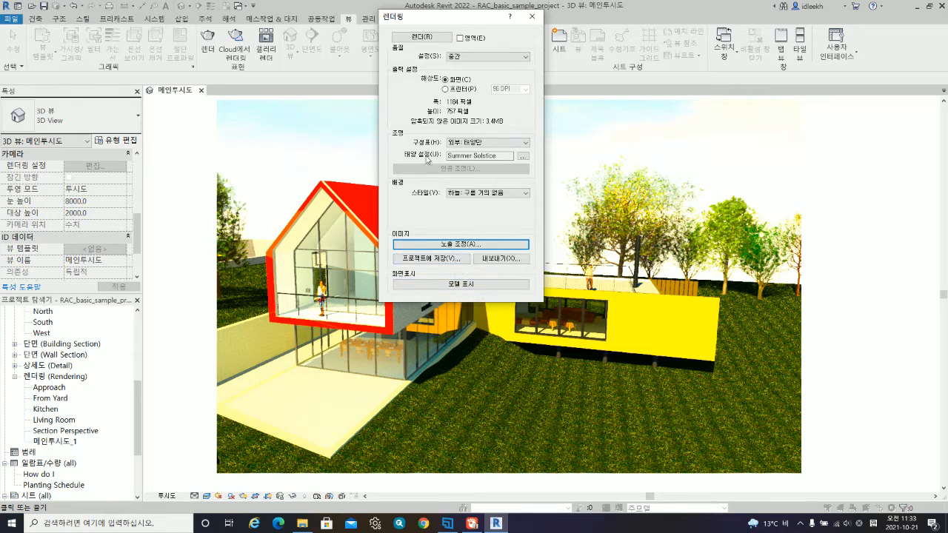
# Step: Switch the view back to the model display, close the rendering settings, and open the saved 메인투시도_1 rendering
pyautogui.click(487, 285)
pyautogui.click(532, 15)
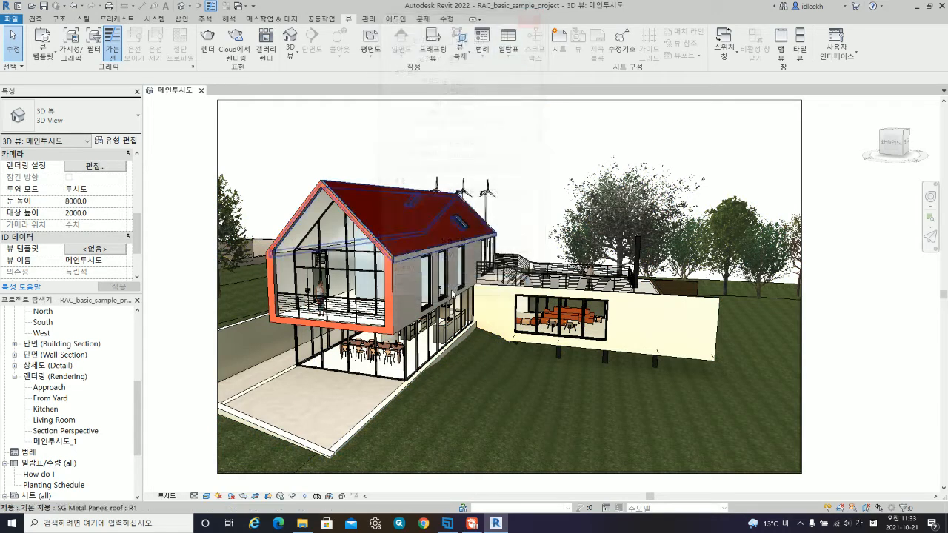
pyautogui.doubleClick(65, 443)
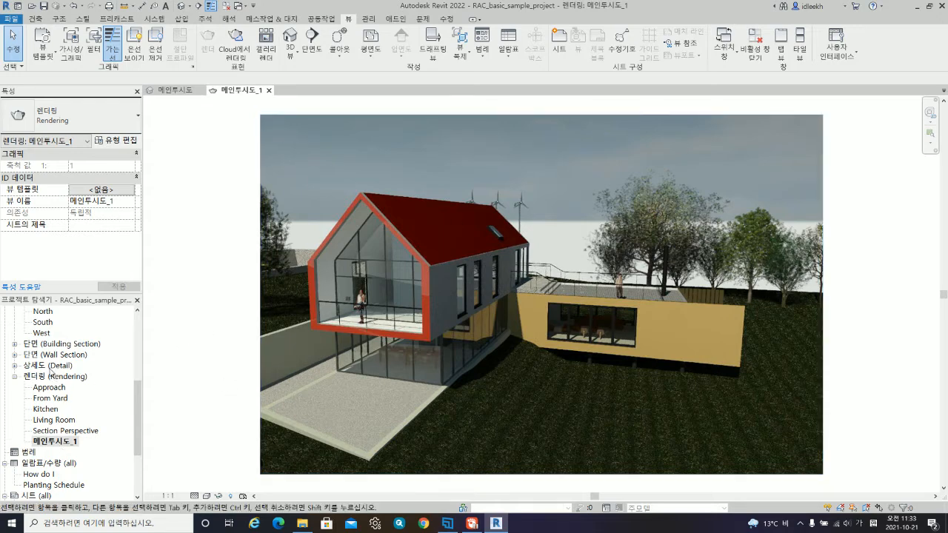
# Step: Return to the 메인투시도 view, reopen its rendering settings, and review the exposure controls, accepting their values
pyautogui.scroll(3, 62, 384)
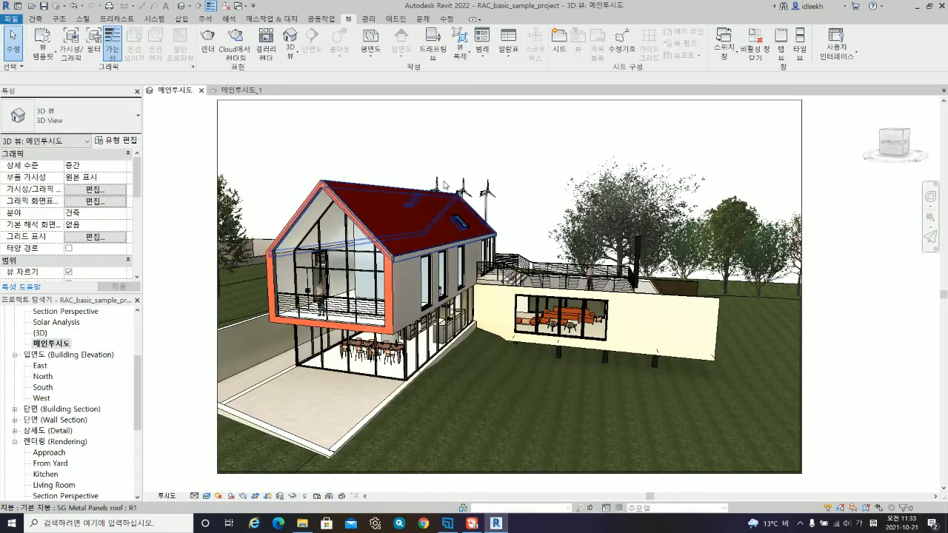
pyautogui.click(210, 42)
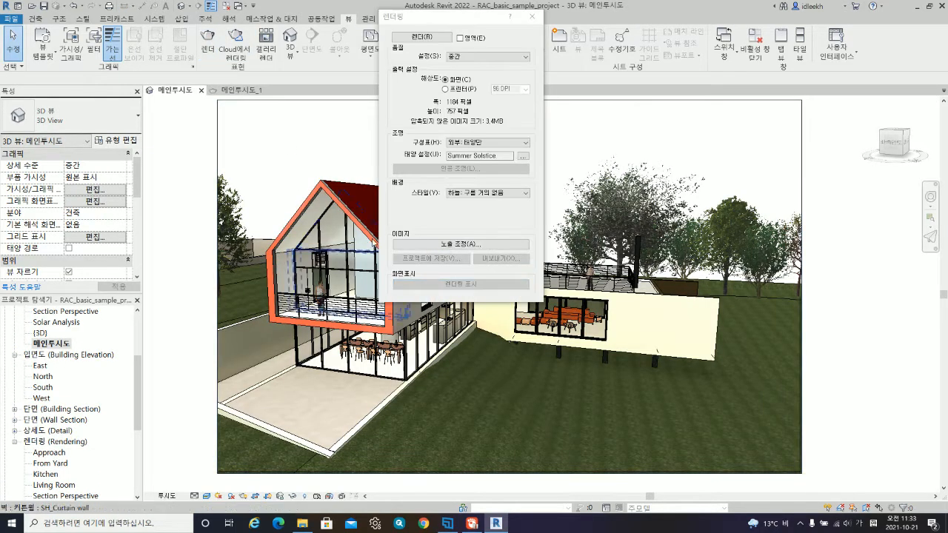
pyautogui.click(460, 246)
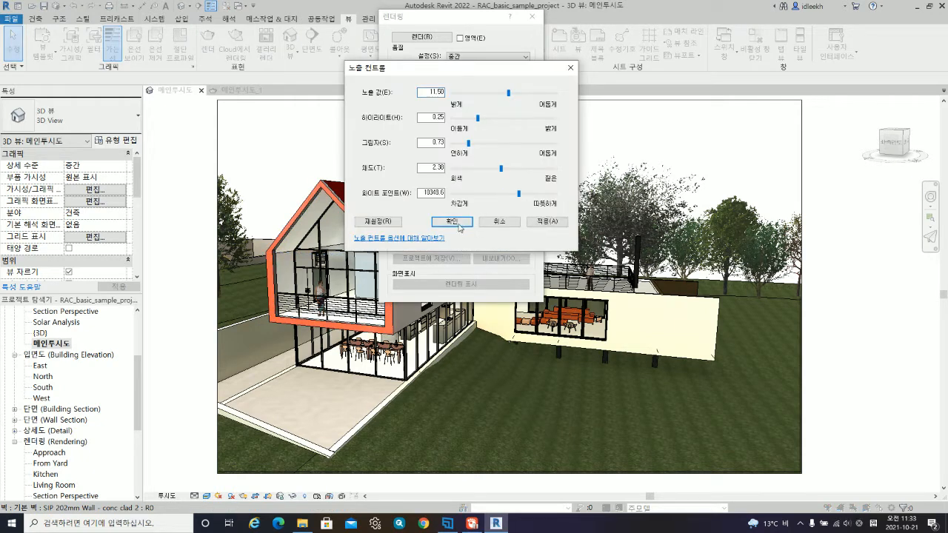
pyautogui.click(458, 222)
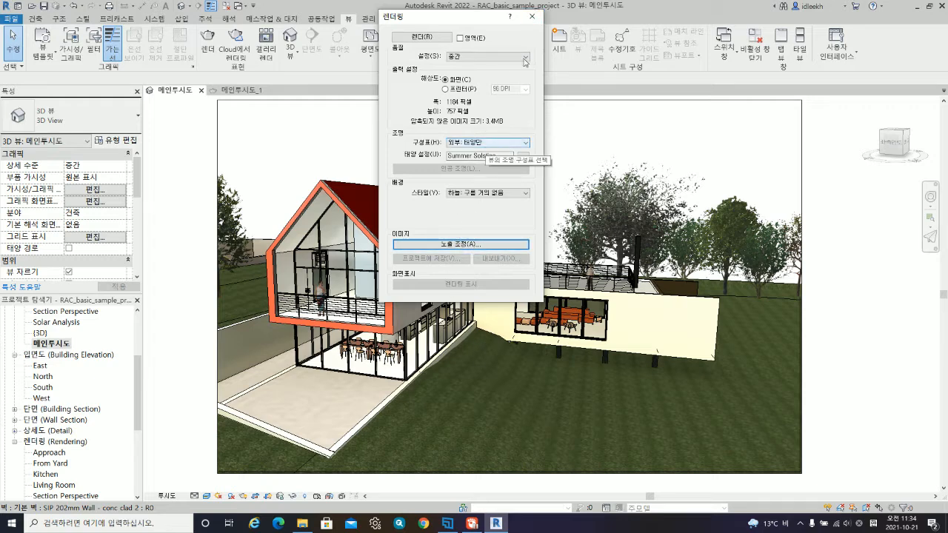
# Step: Leave the rendering settings and export the {3D} view to the desktop as an FBX 2015 file named RAC_basic_sample_project-3D뷰-{3D}
pyautogui.click(532, 15)
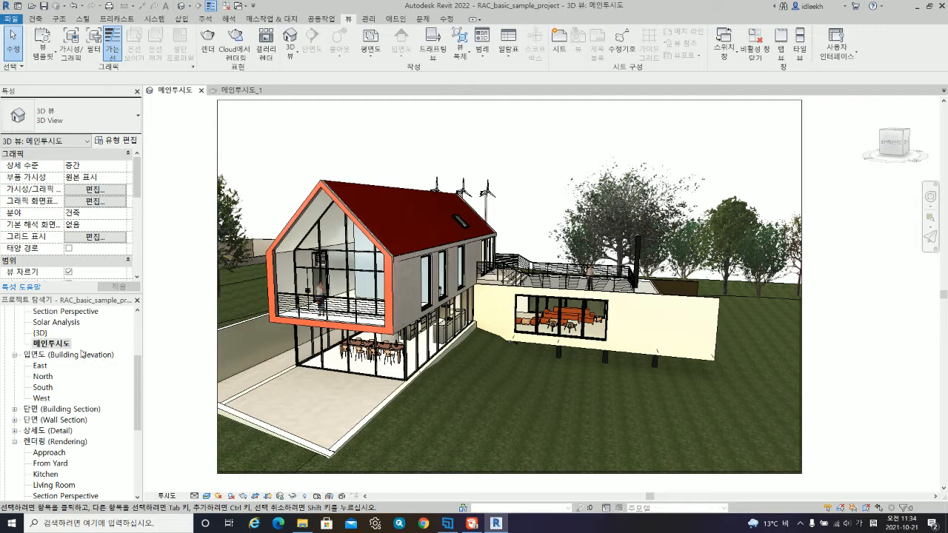
pyautogui.doubleClick(40, 335)
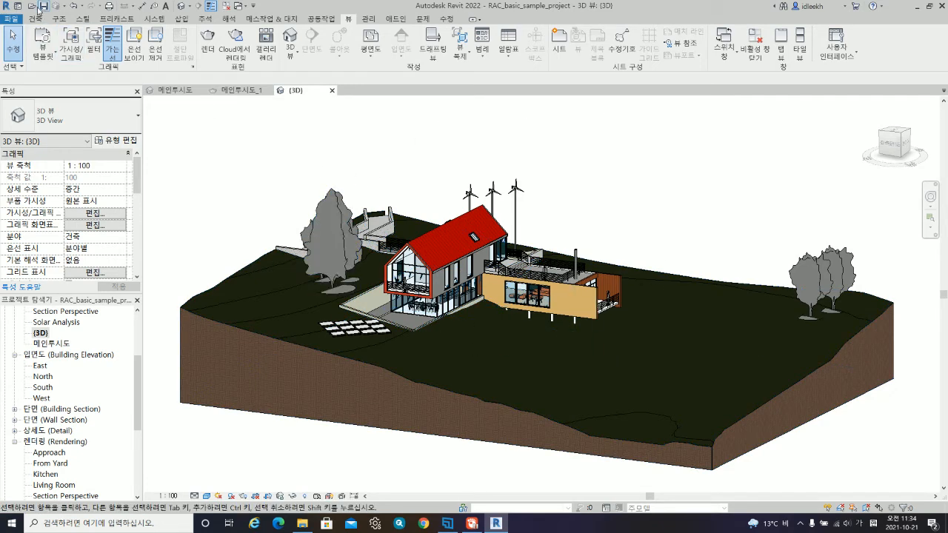
pyautogui.click(11, 20)
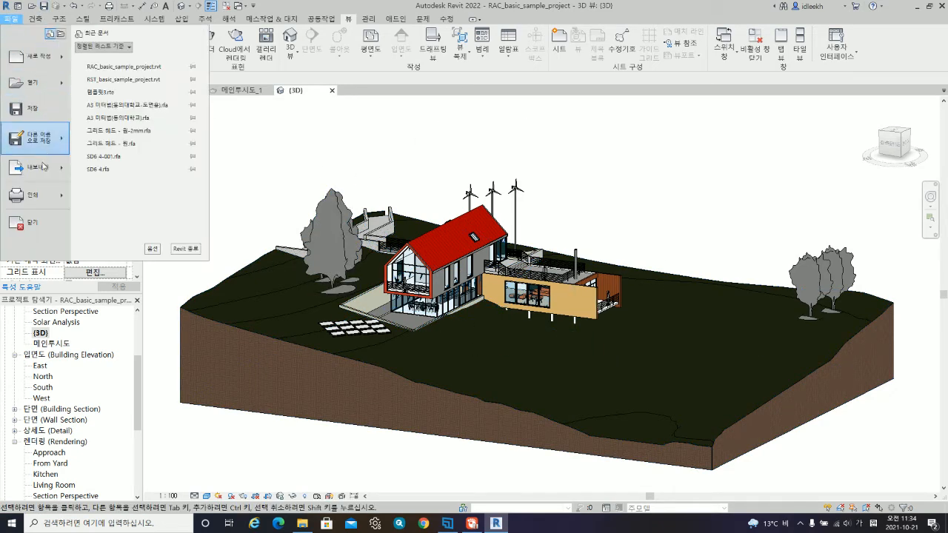
pyautogui.moveTo(42, 174)
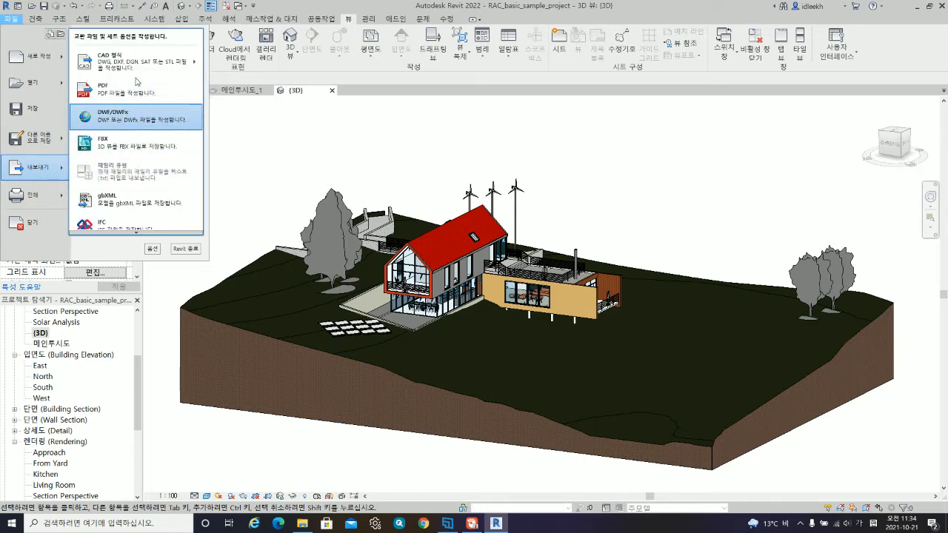
pyautogui.moveTo(146, 65)
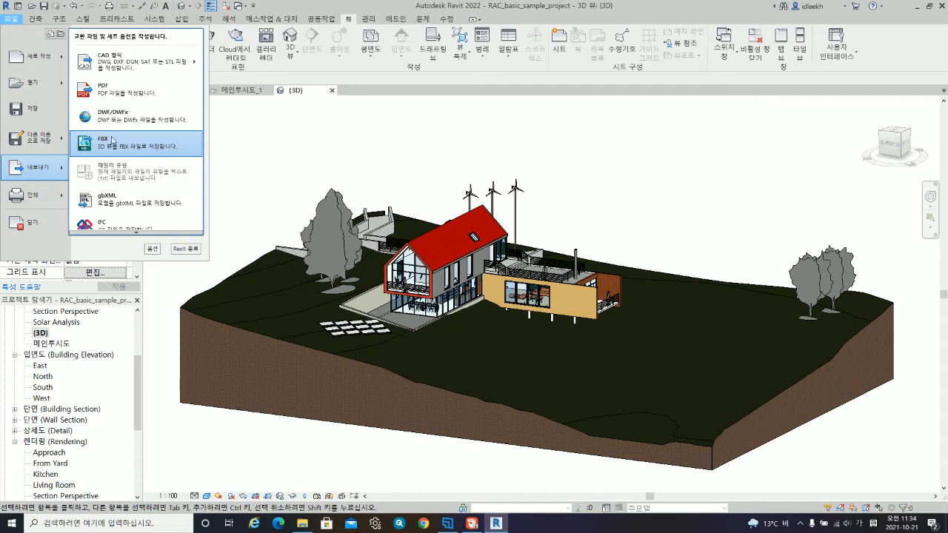
pyautogui.click(144, 146)
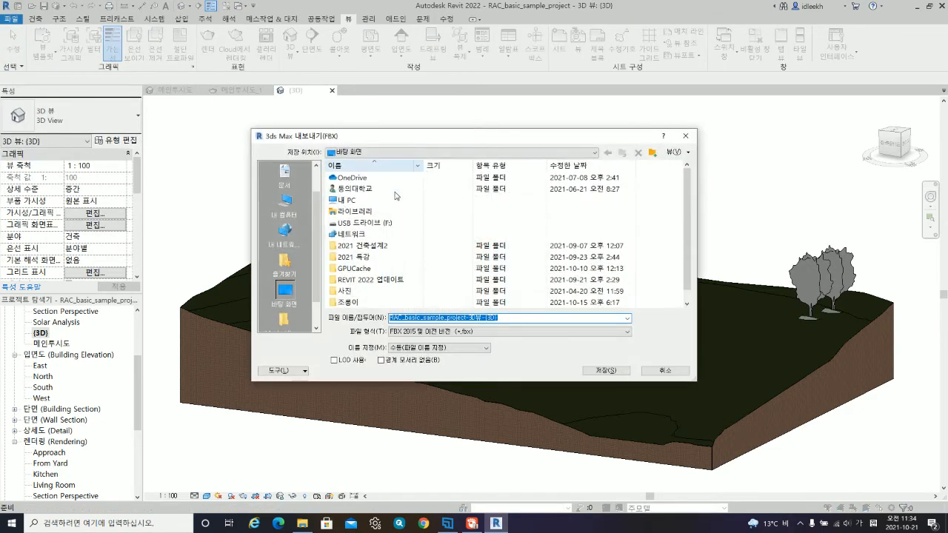
pyautogui.click(424, 318)
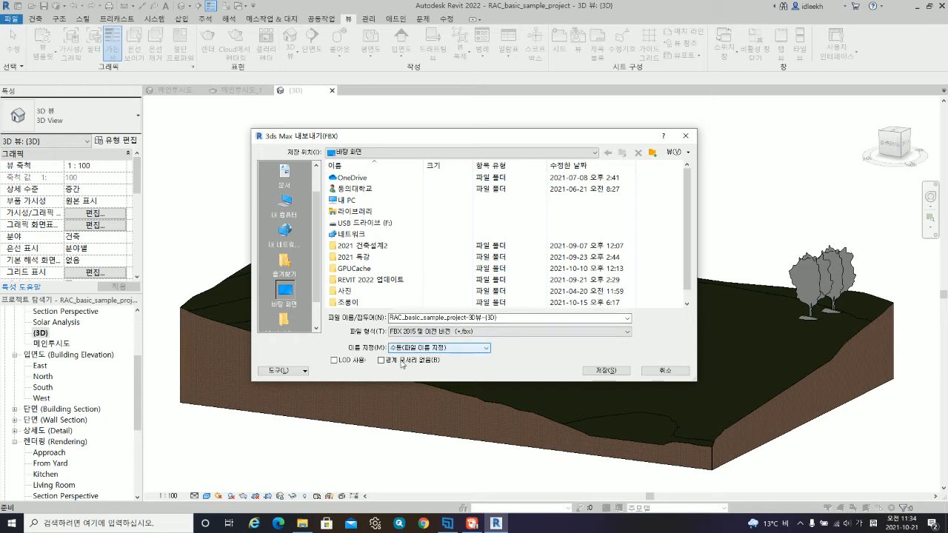
pyautogui.click(606, 371)
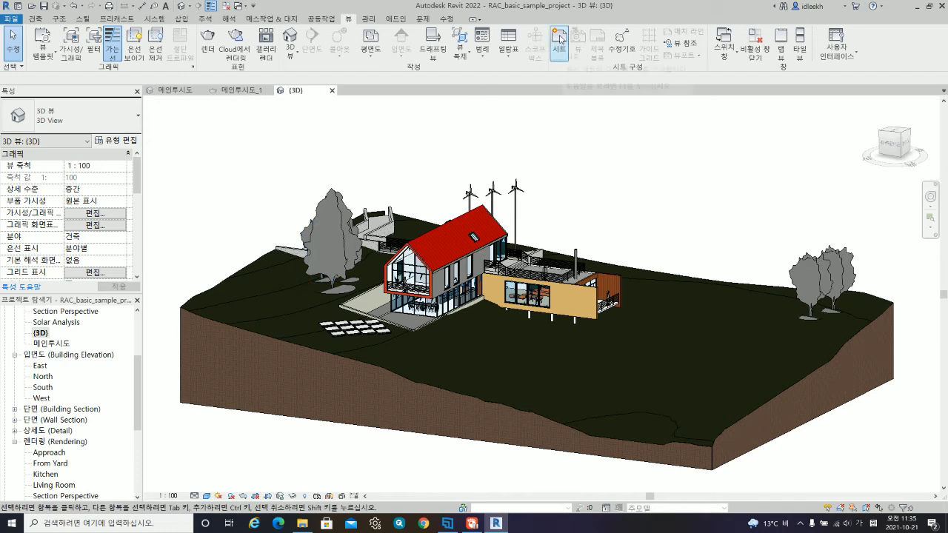
# Step: Create a new sheet using the A1 metric title block
pyautogui.click(560, 44)
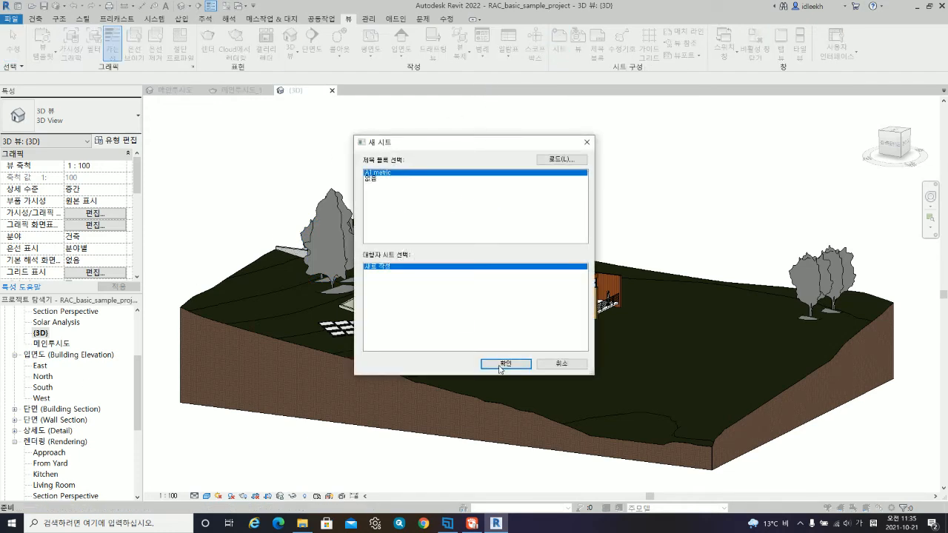
pyautogui.click(500, 365)
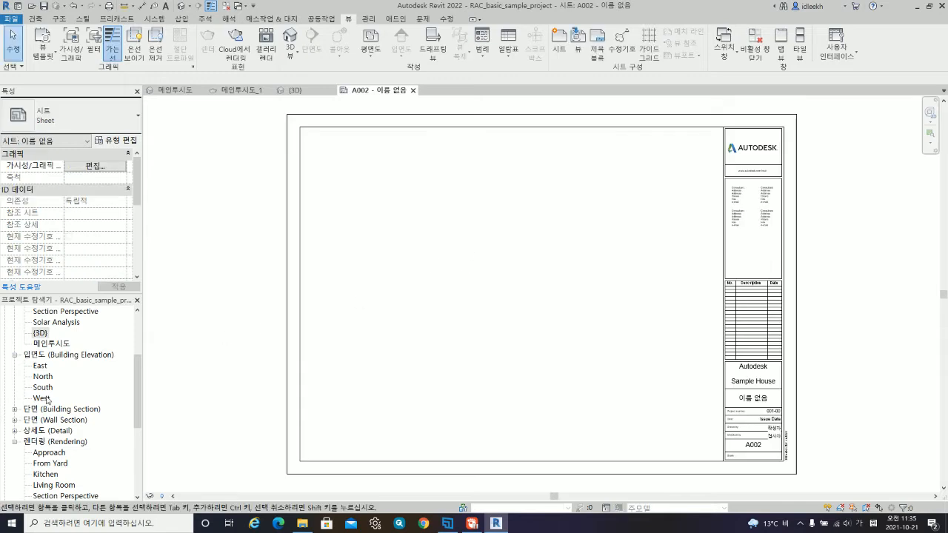
# Step: Try to place the existing Approach rendering on the new sheet A002
pyautogui.scroll(-3, 46, 401)
pyautogui.click(54, 431)
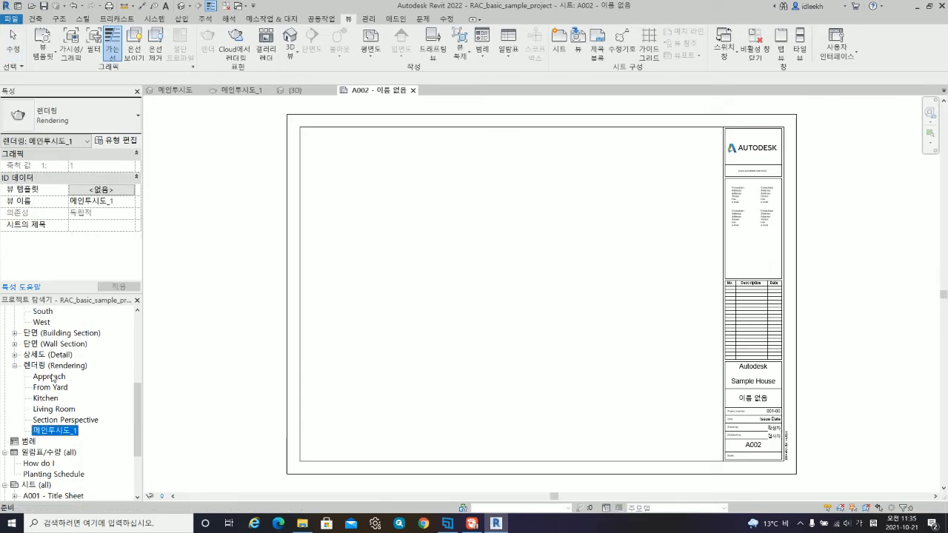
pyautogui.click(50, 376)
pyautogui.moveTo(50, 379); pyautogui.dragTo(520, 257)
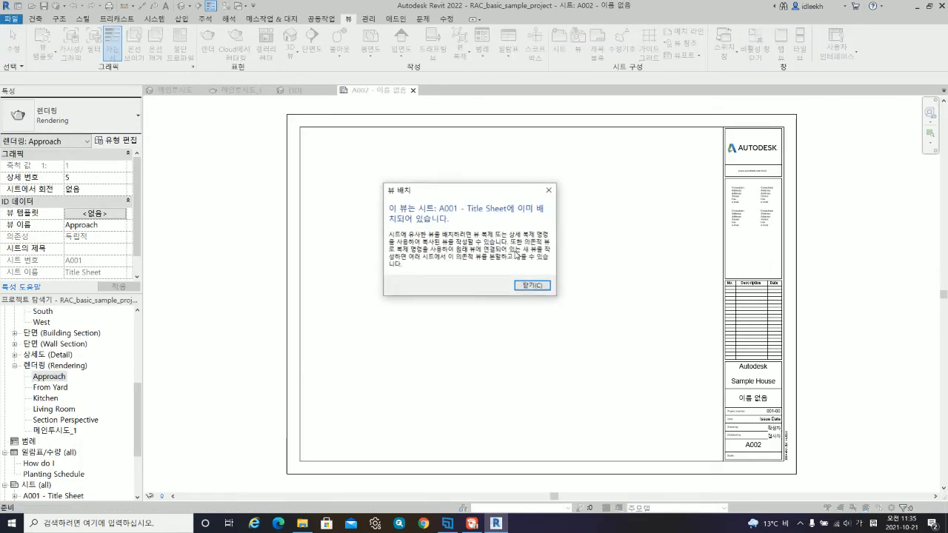
pyautogui.click(534, 288)
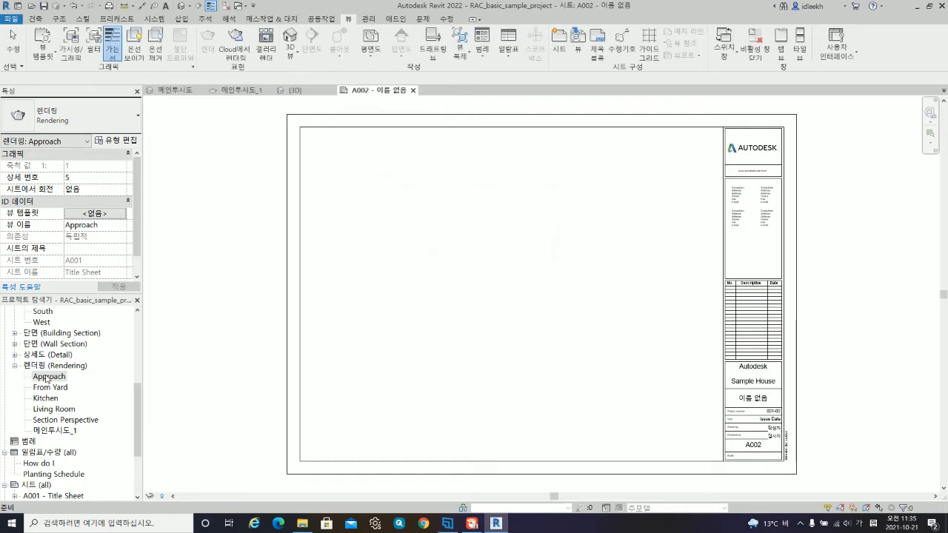
pyautogui.moveTo(45, 377); pyautogui.dragTo(360, 279)
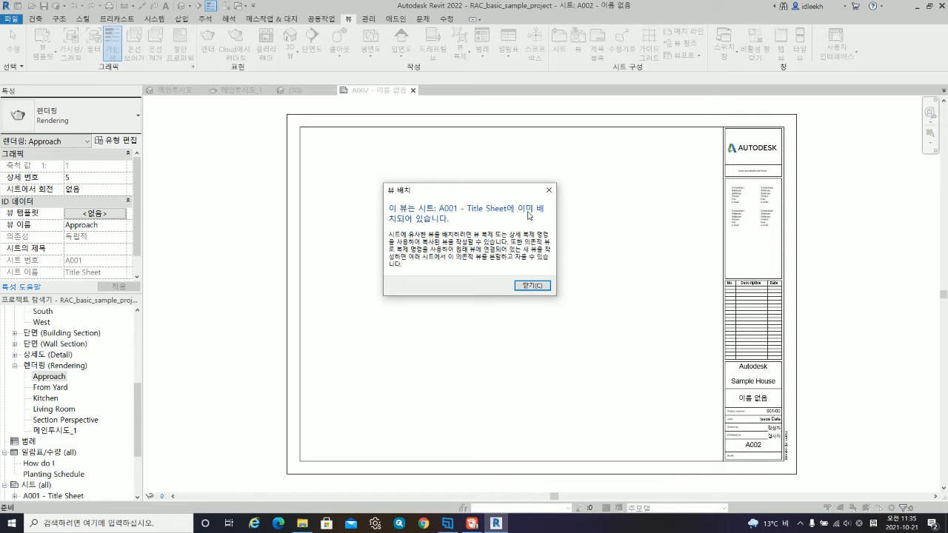
pyautogui.click(531, 285)
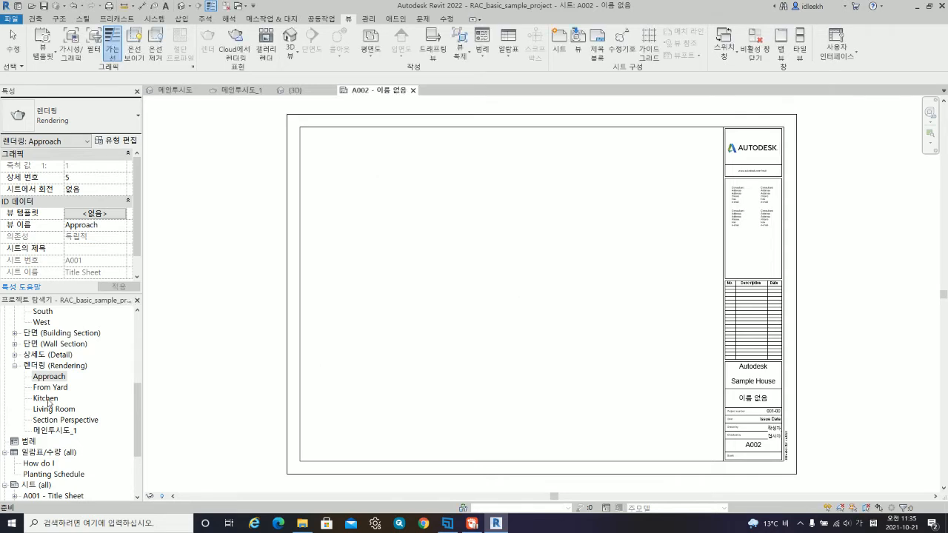
# Step: Place the saved 메인투시도_1 rendering in the upper-left corner of sheet A002
pyautogui.moveTo(52, 431); pyautogui.dragTo(390, 273)
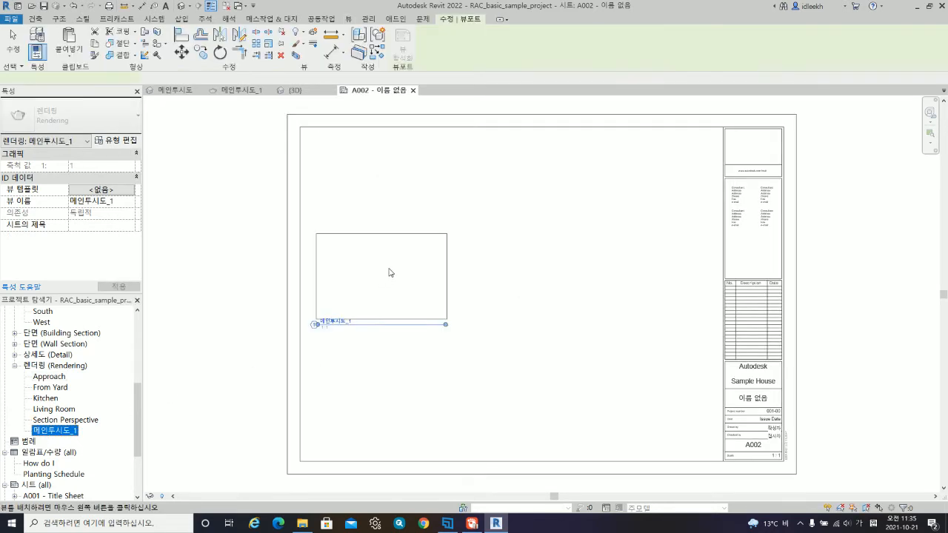
pyautogui.click(377, 183)
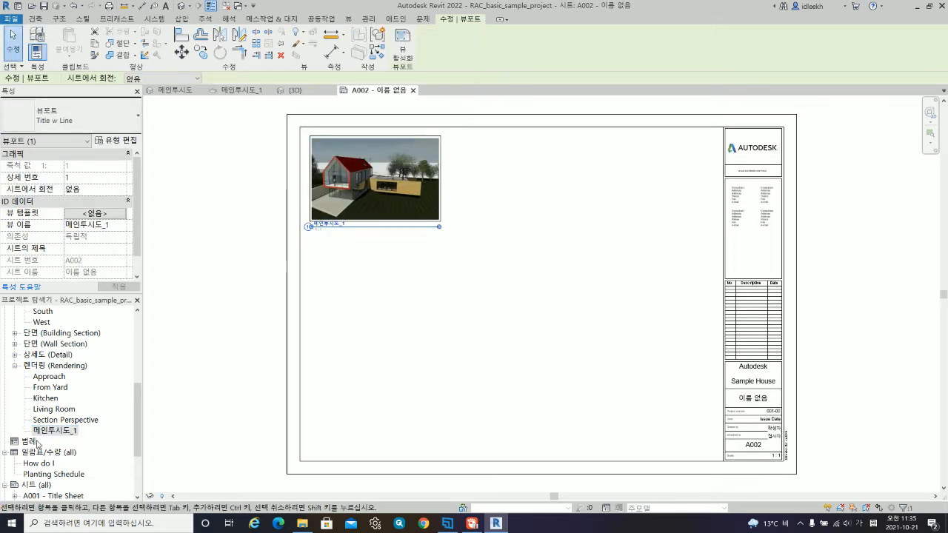
pyautogui.click(492, 200)
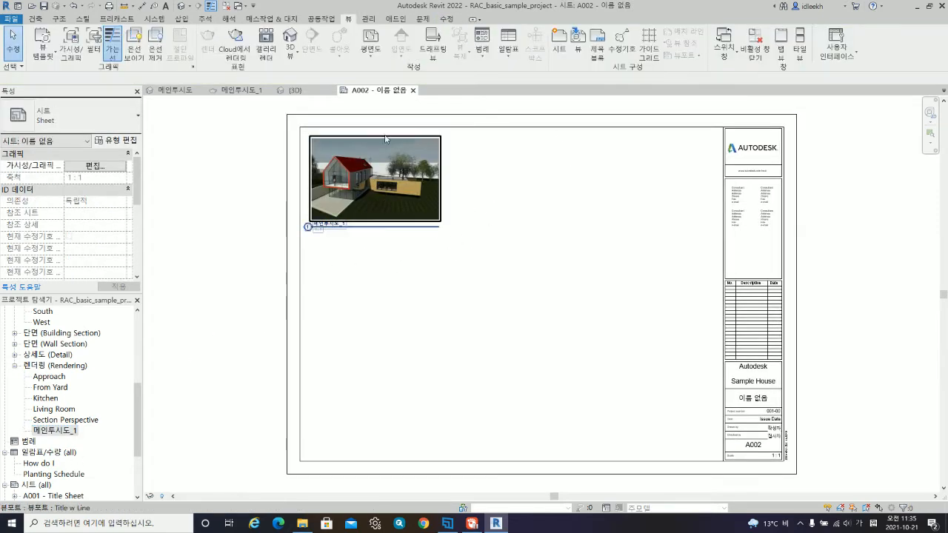
# Step: Import the desktop image file 메인투시도 and place it on sheet A002, below and to the right of the rendering viewport
pyautogui.click(183, 20)
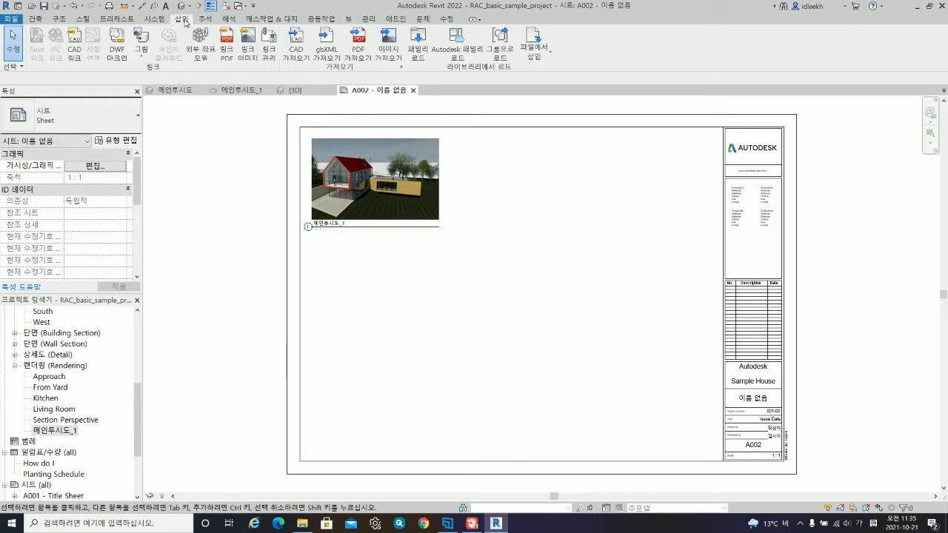
pyautogui.click(388, 46)
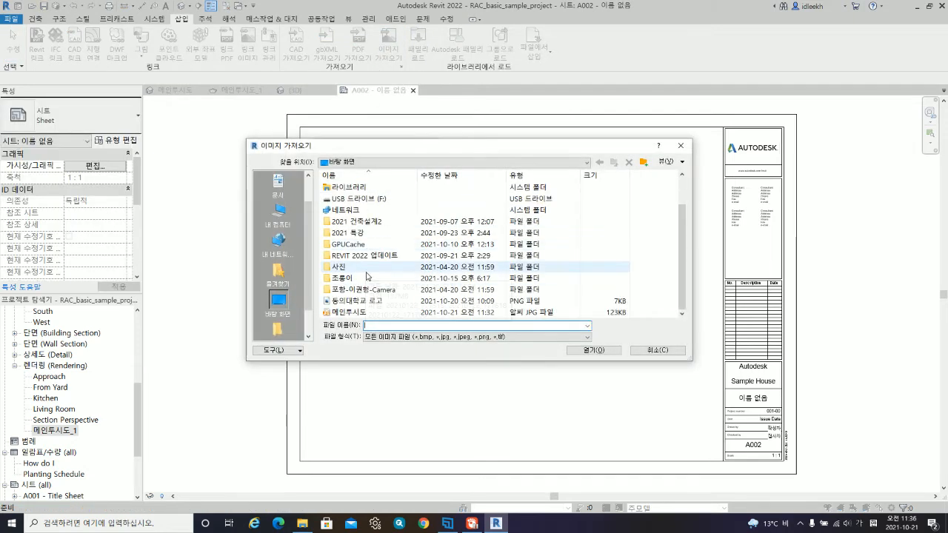
pyautogui.click(353, 313)
pyautogui.click(589, 350)
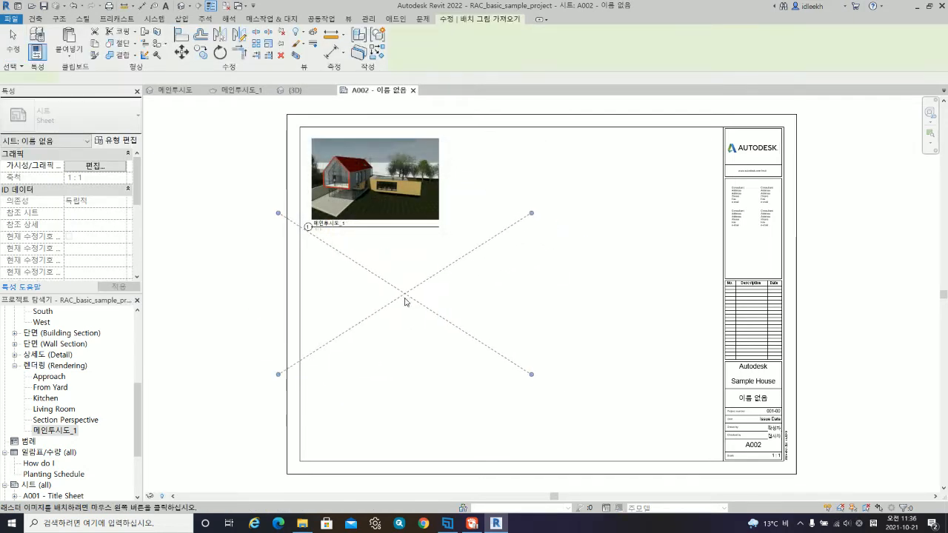
pyautogui.click(509, 330)
pyautogui.click(265, 311)
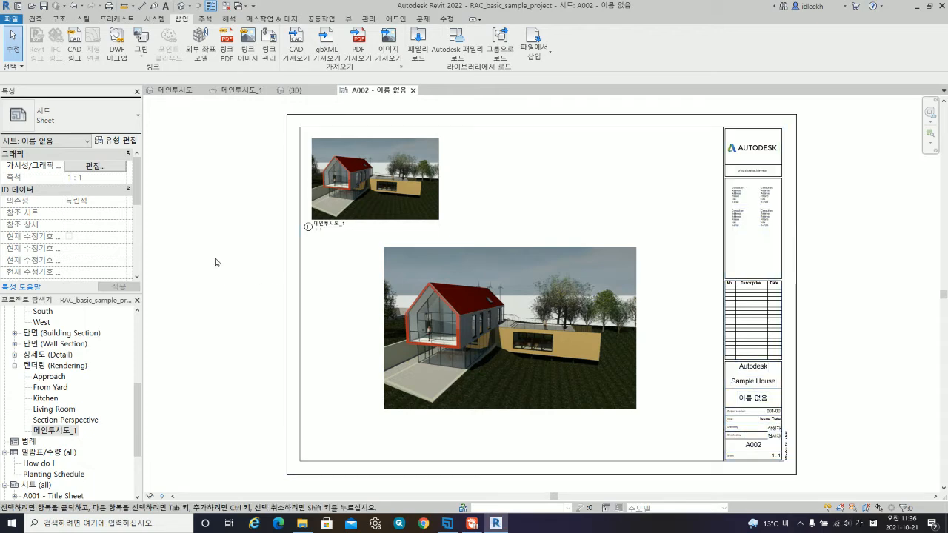
# Step: Switch to GOM Player, skim through the Twinmotion installation video to review the download and install procedure, and close the player
pyautogui.click(473, 525)
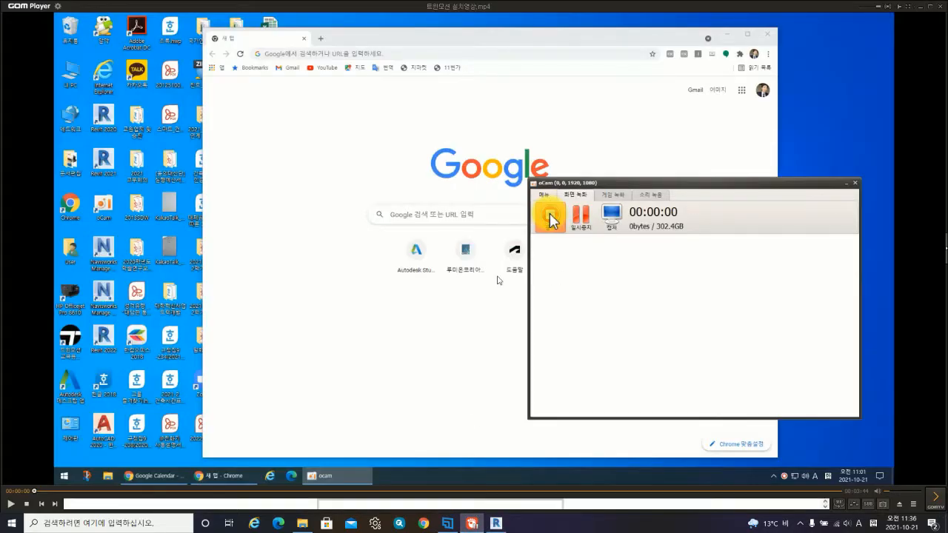
pyautogui.click(11, 504)
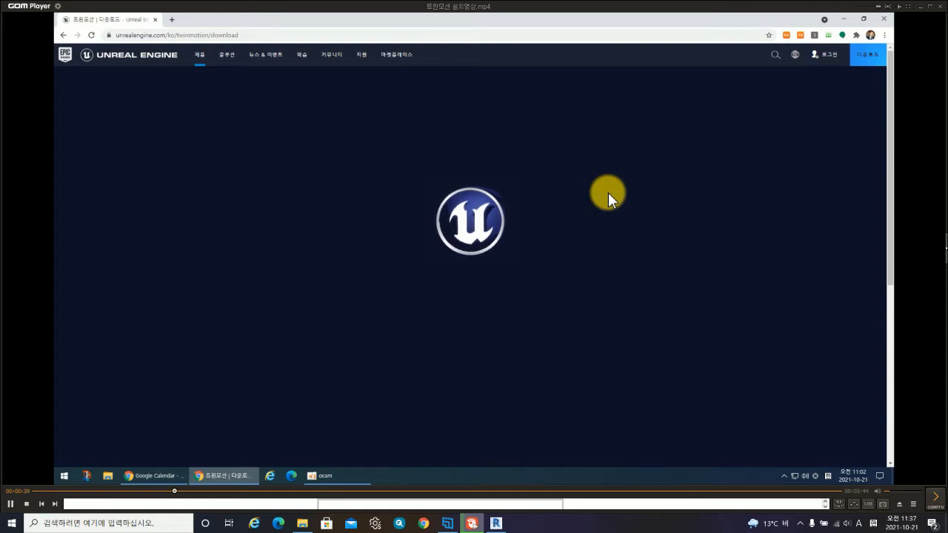
pyautogui.click(213, 491)
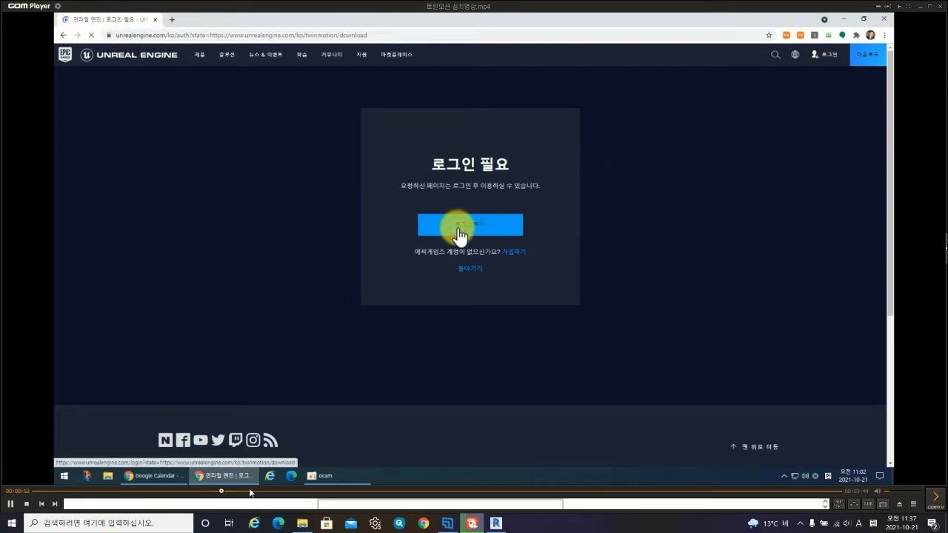
pyautogui.click(239, 492)
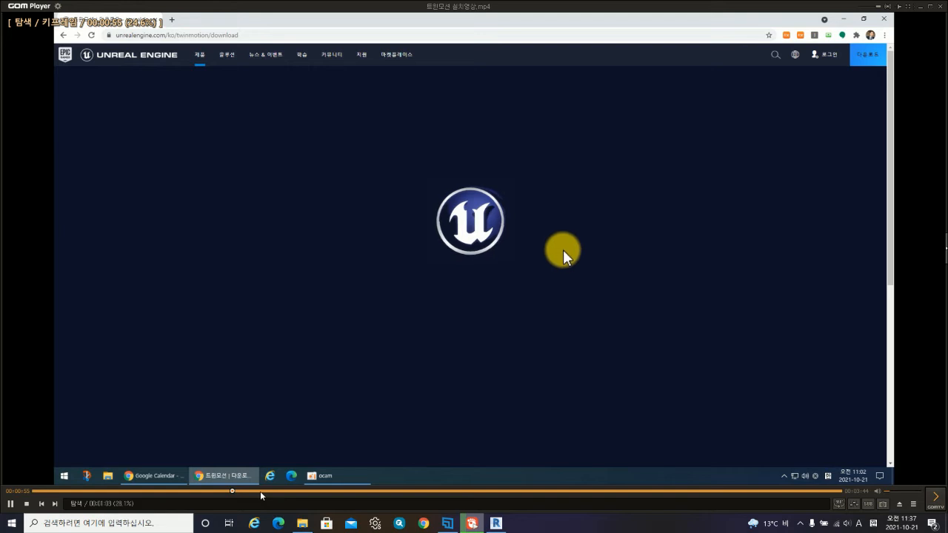
pyautogui.click(261, 492)
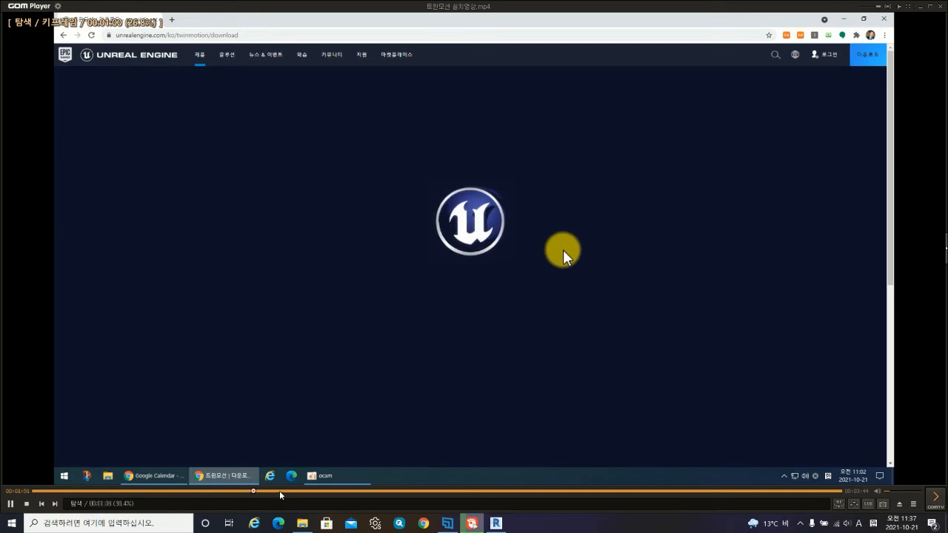
pyautogui.click(304, 492)
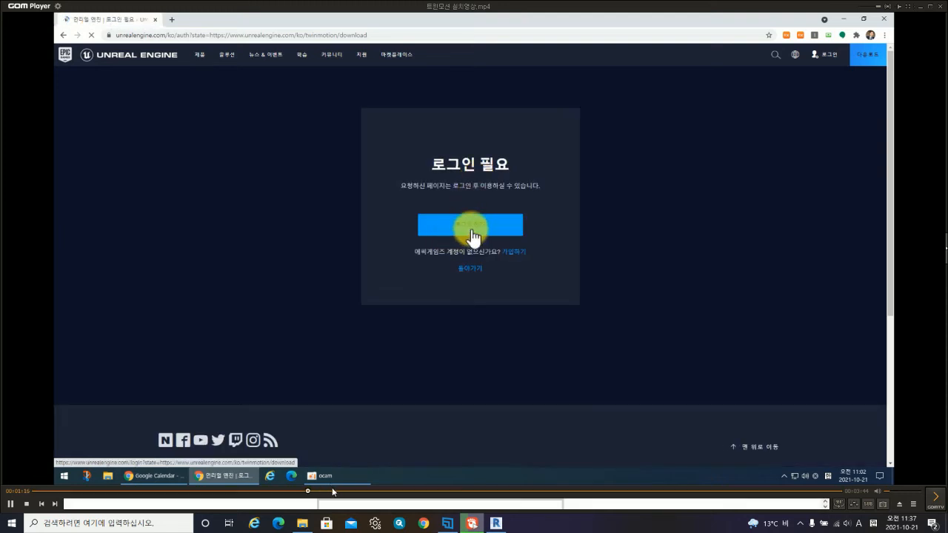
pyautogui.click(340, 492)
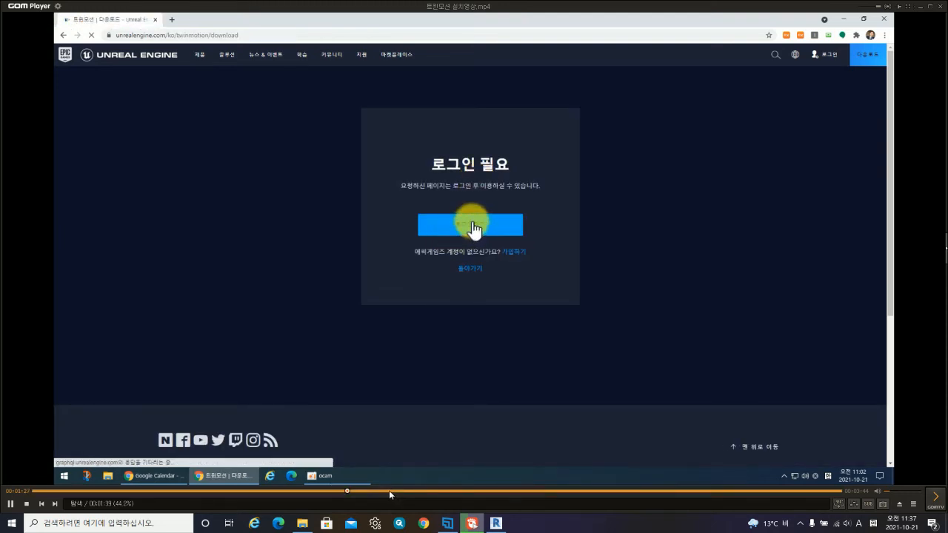
pyautogui.click(389, 490)
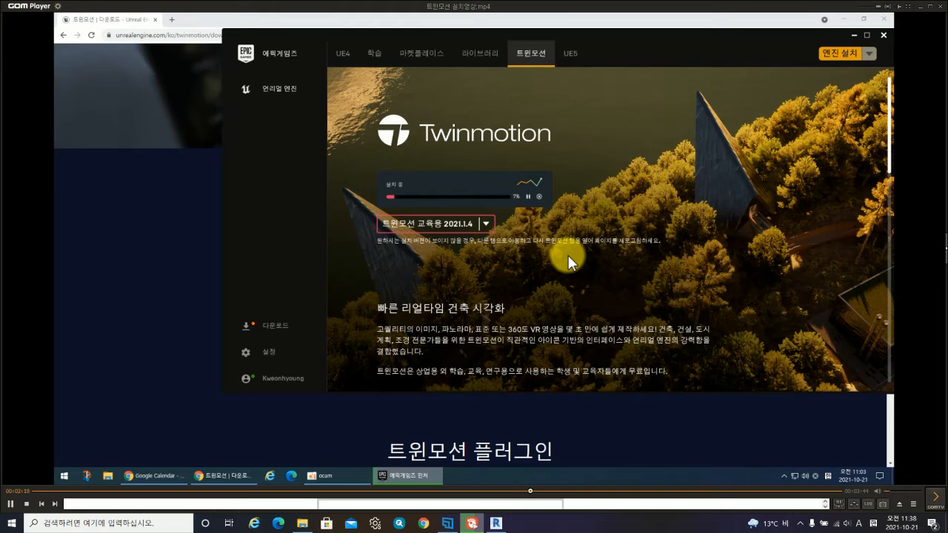
pyautogui.click(575, 493)
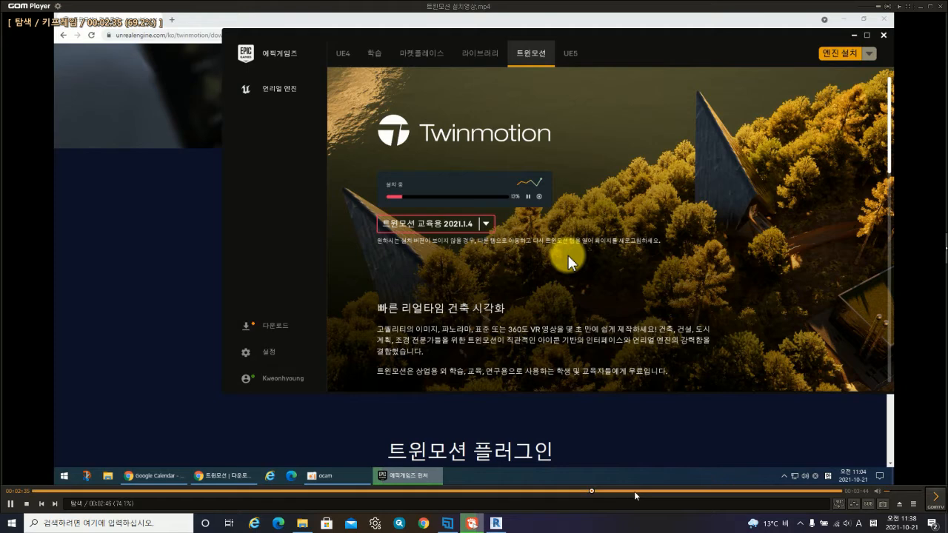
pyautogui.click(629, 492)
pyautogui.click(675, 492)
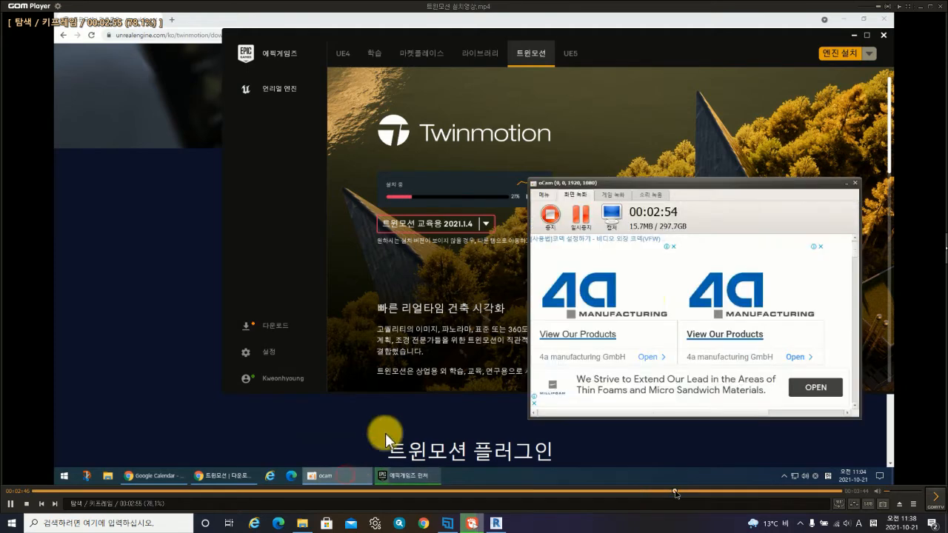
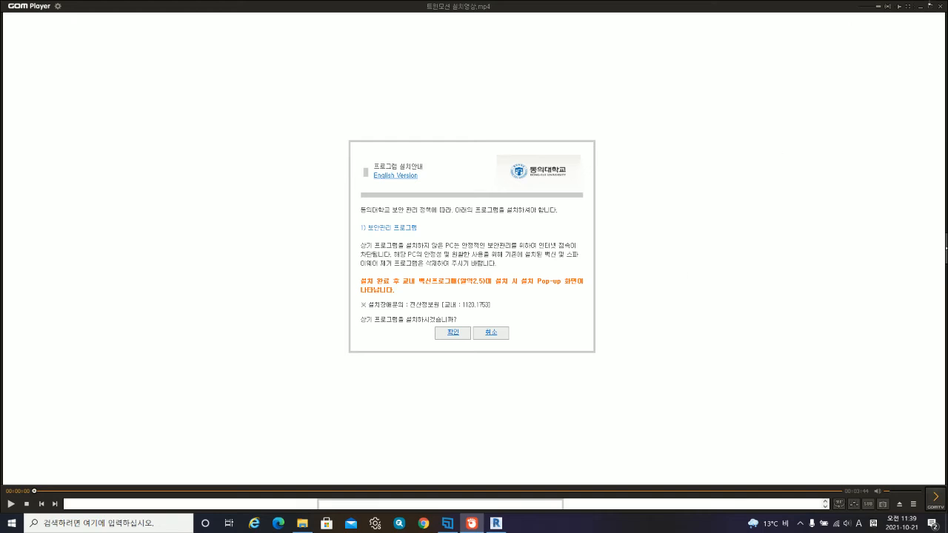
pyautogui.click(941, 6)
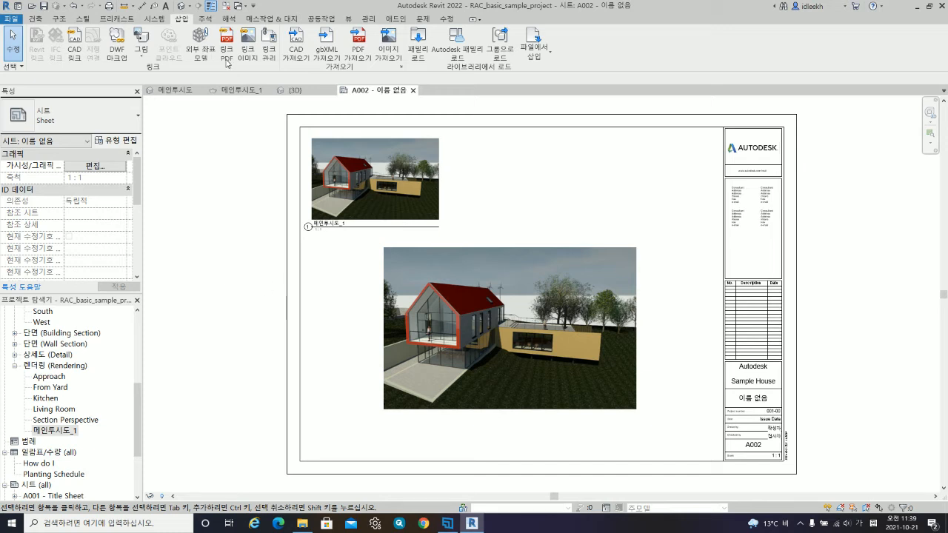
# Step: Close the open 메인투시도_1 rendering and {3D} views, keeping sheet A002 active
pyautogui.click(269, 90)
pyautogui.click(264, 89)
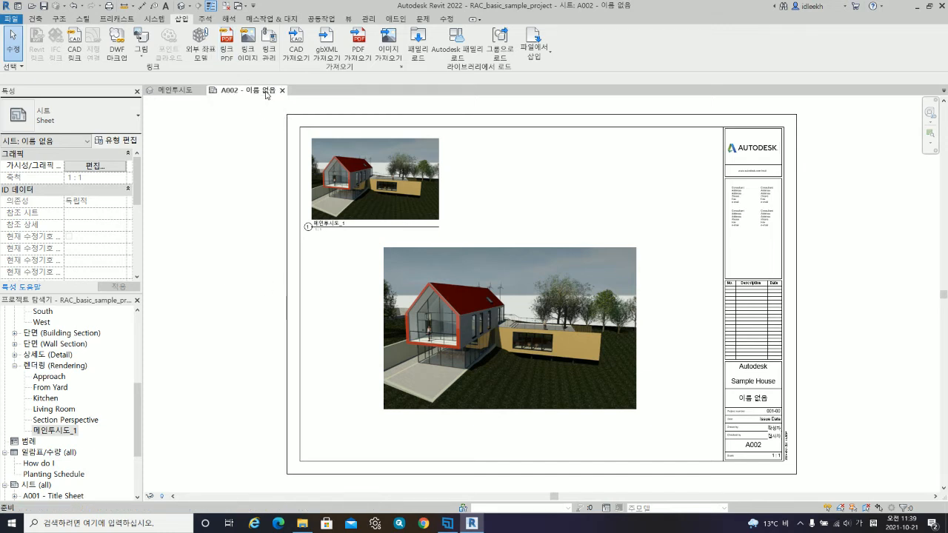
# Step: Close sheet A002 and open the Level 1 floor plan
pyautogui.click(285, 91)
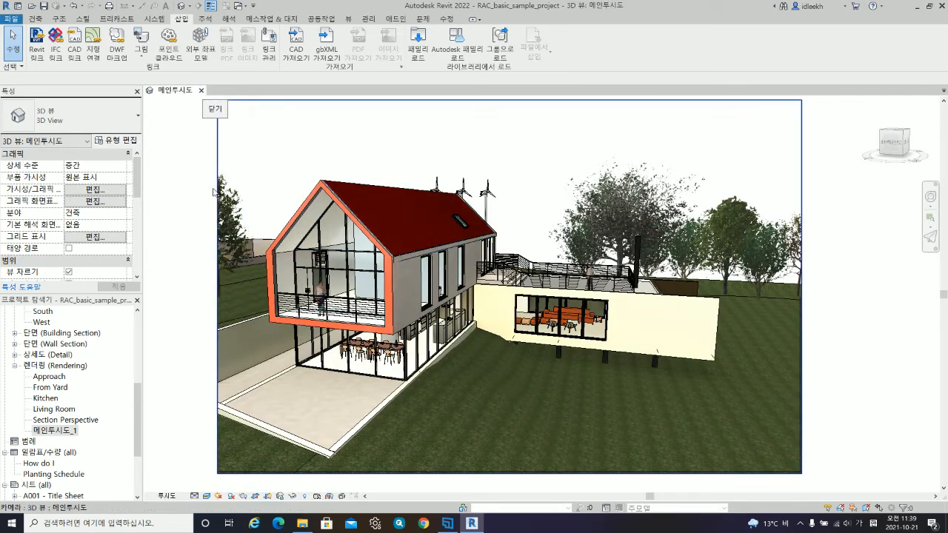
pyautogui.scroll(6, 45, 339)
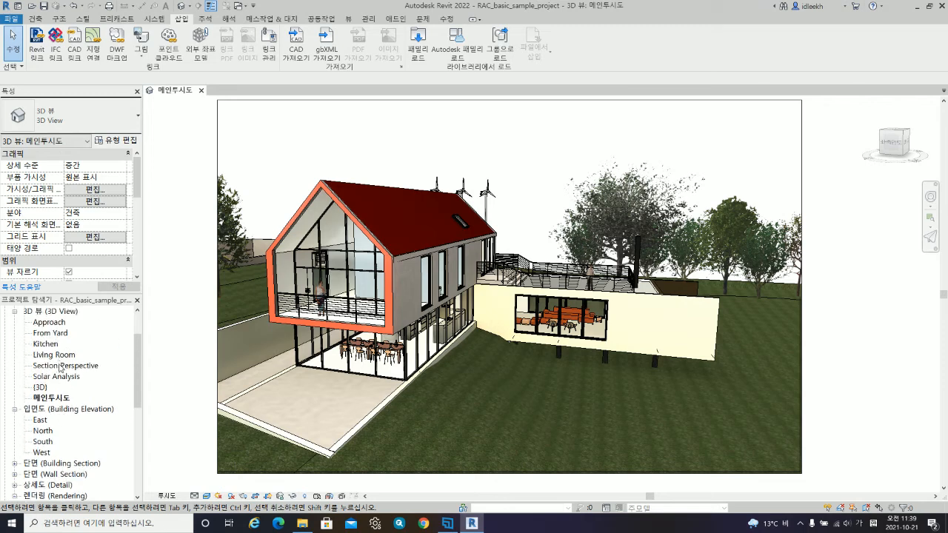
pyautogui.doubleClick(45, 334)
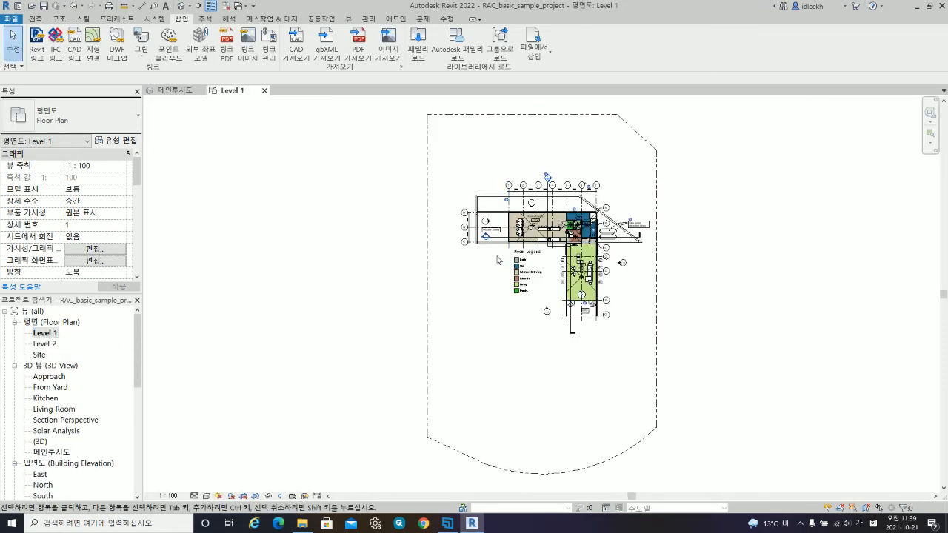
pyautogui.moveTo(586, 249); pyautogui.dragTo(508, 283, button='middle')
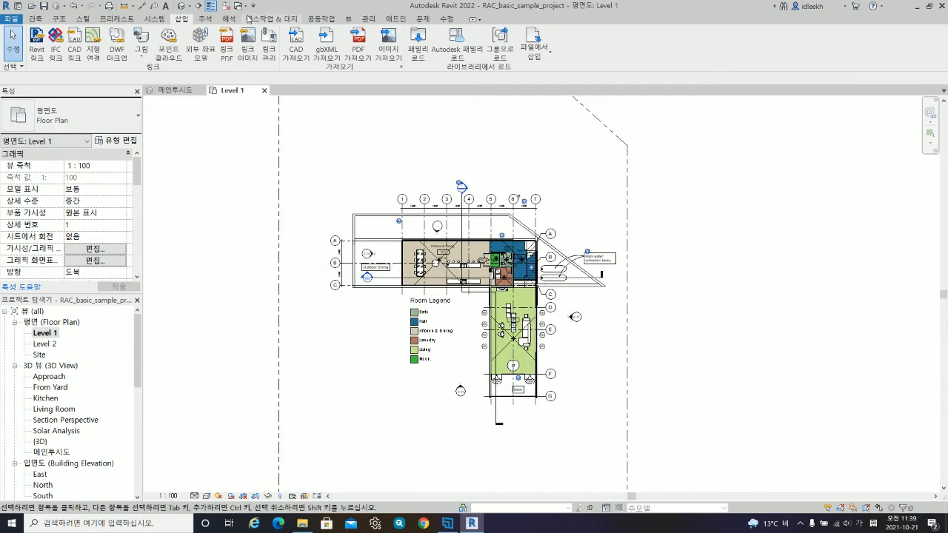
# Step: Create a camera view on Level 1 with a 1750 offset, looking from northwest of the house toward the far end of the living wing
pyautogui.click(349, 20)
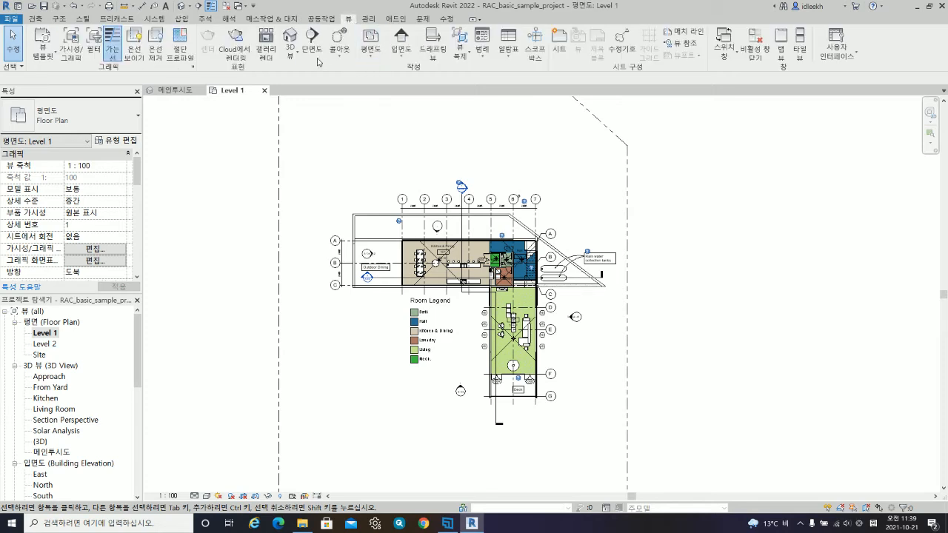
pyautogui.click(290, 53)
pyautogui.click(313, 91)
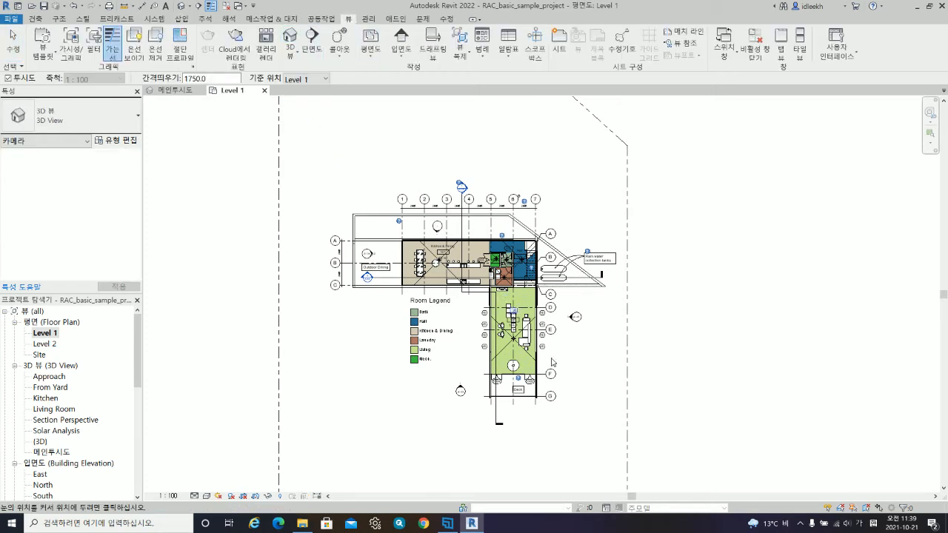
pyautogui.click(333, 124)
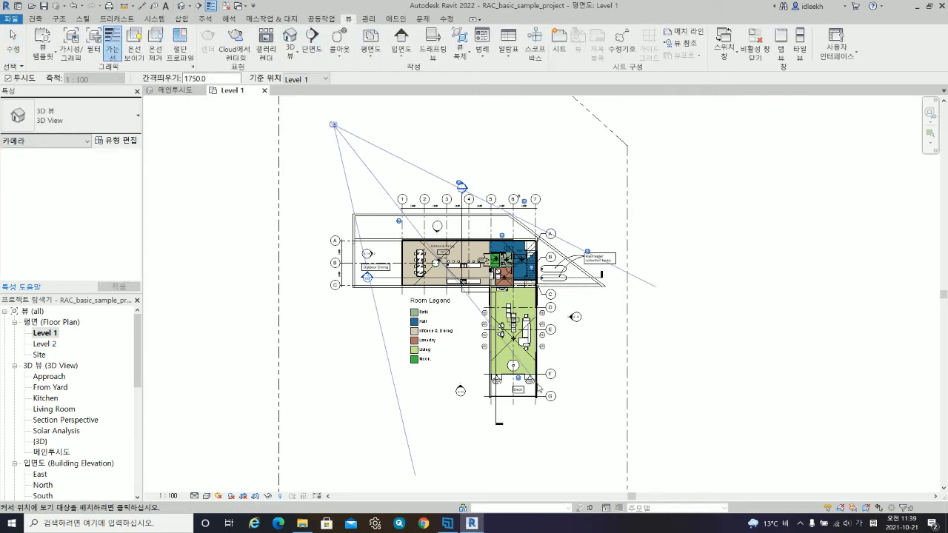
pyautogui.click(543, 387)
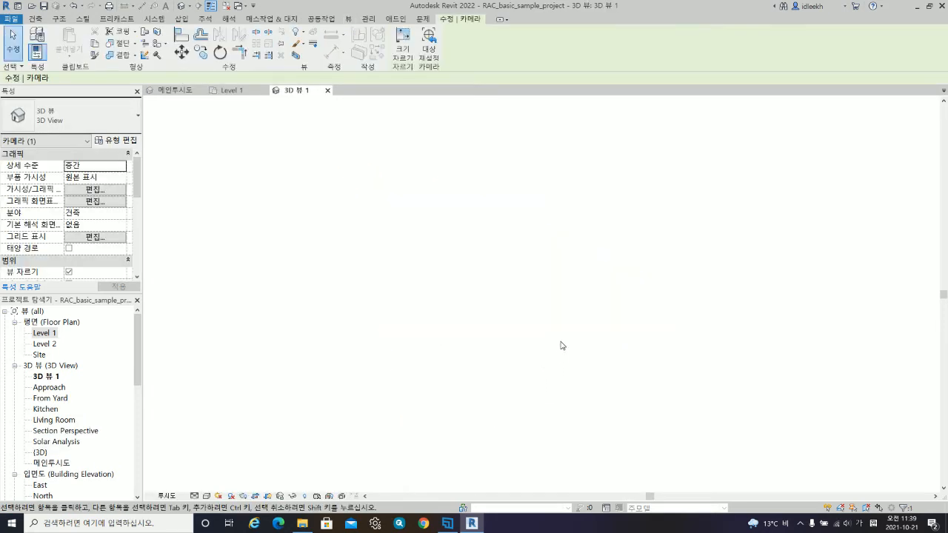
# Step: Close the 메인투시도 view and tile the North elevation alongside Level 1 and the new camera view
pyautogui.scroll(-3, 541, 245)
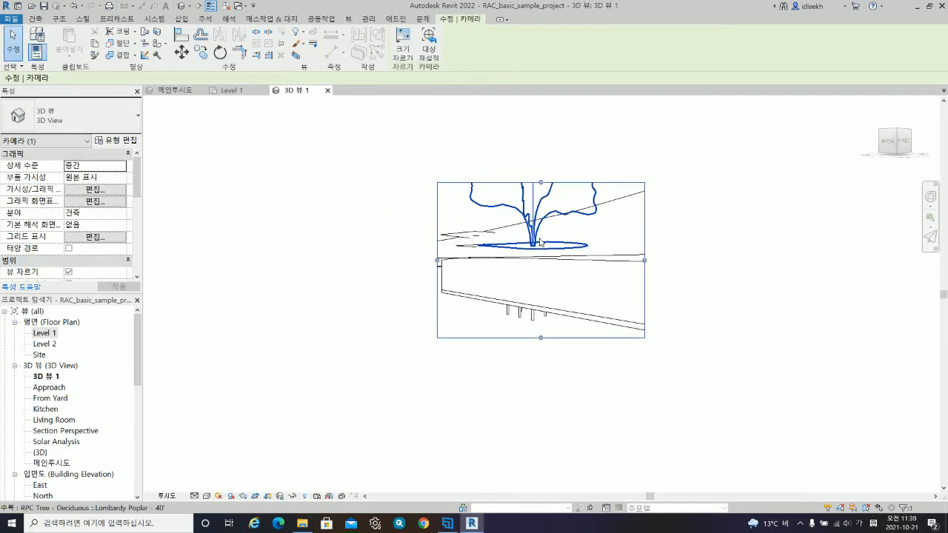
pyautogui.moveTo(552, 278); pyautogui.dragTo(505, 306, button='middle')
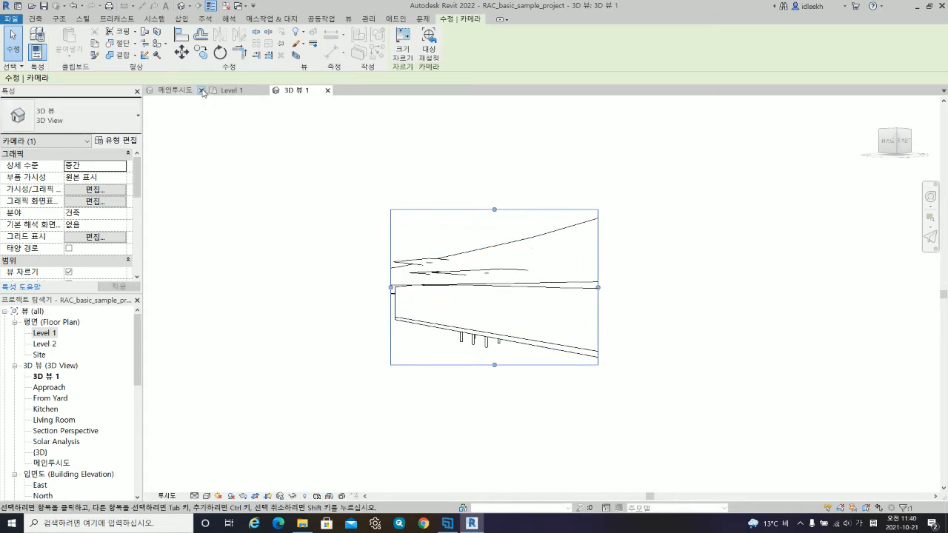
pyautogui.click(201, 90)
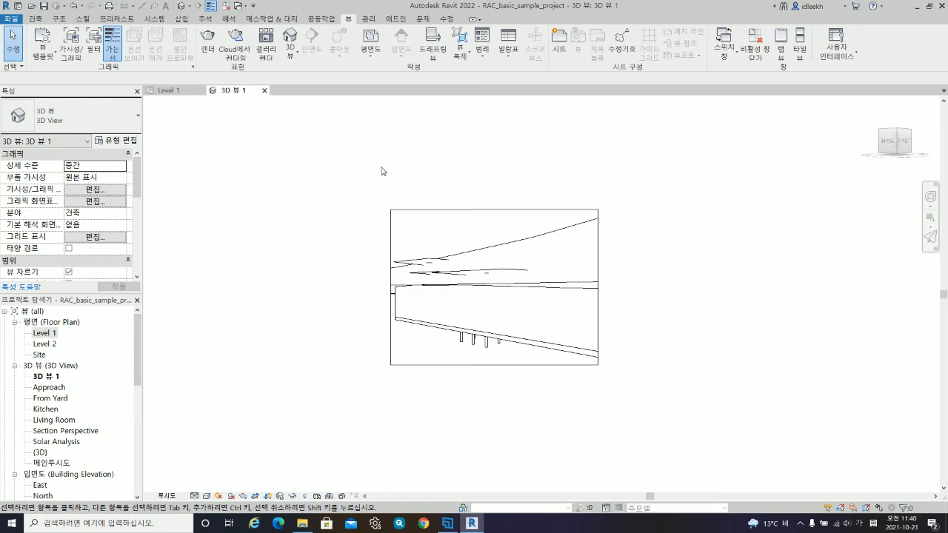
pyautogui.scroll(-1, 55, 447)
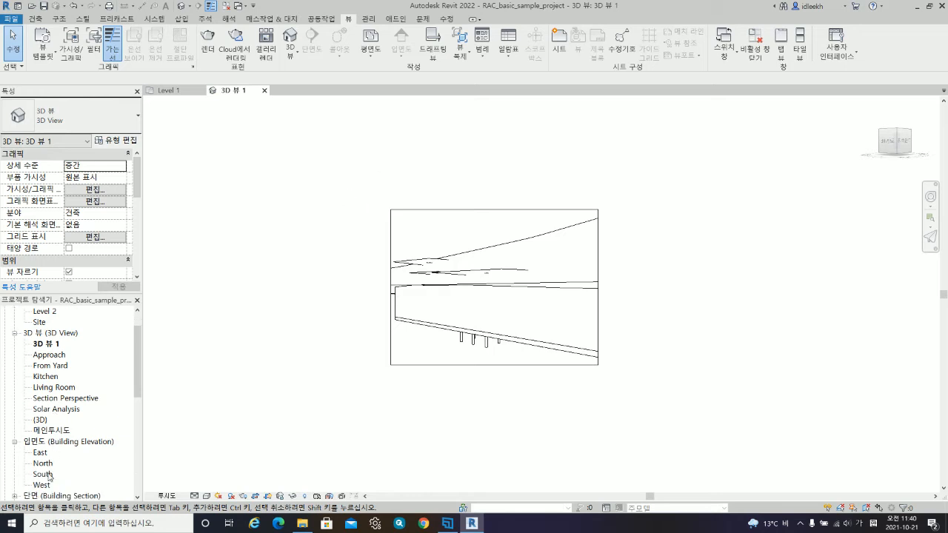
pyautogui.doubleClick(45, 464)
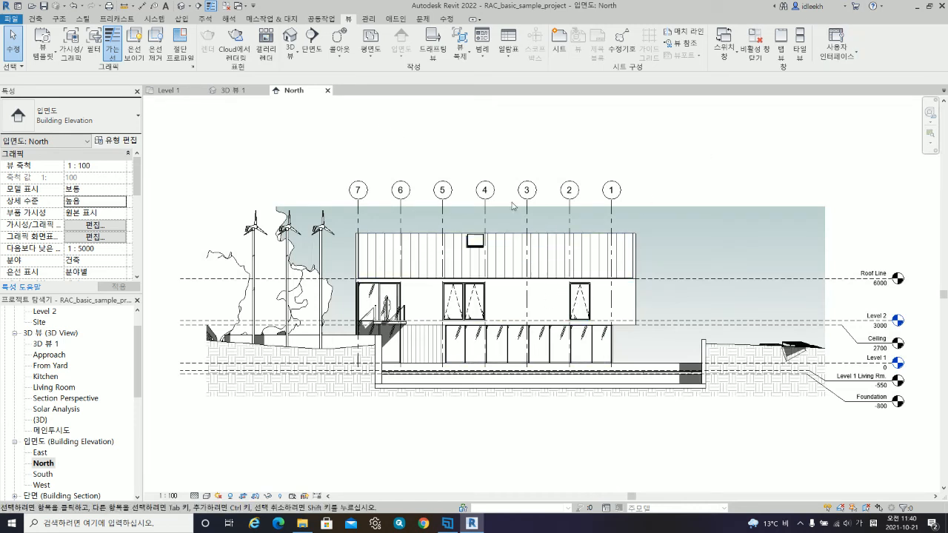
pyautogui.click(800, 41)
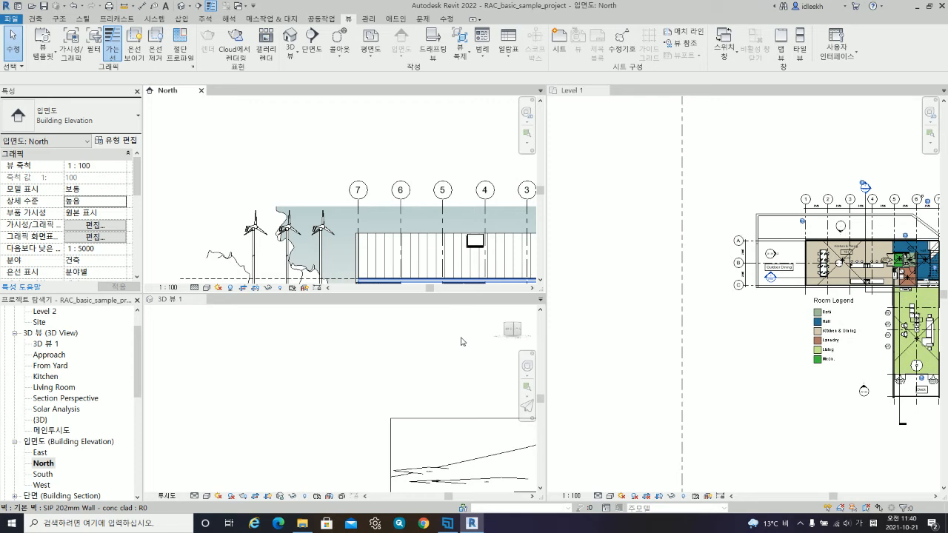
# Step: Select the crop boundary of 3D 뷰 1 and raise its camera in the North elevation to an eye height of about 9050
pyautogui.scroll(-2, 356, 358)
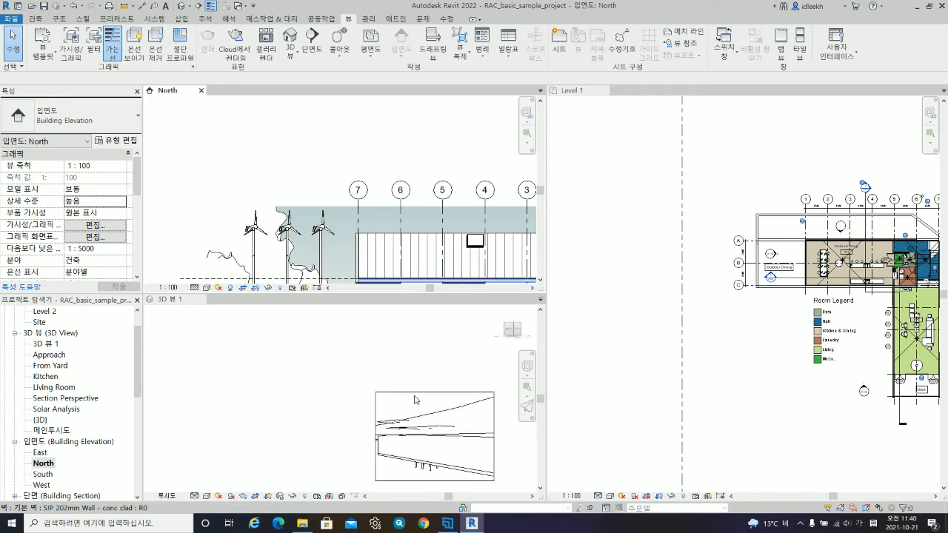
pyautogui.click(319, 327)
pyautogui.scroll(1, 429, 428)
pyautogui.moveTo(429, 427); pyautogui.dragTo(312, 388, button='middle')
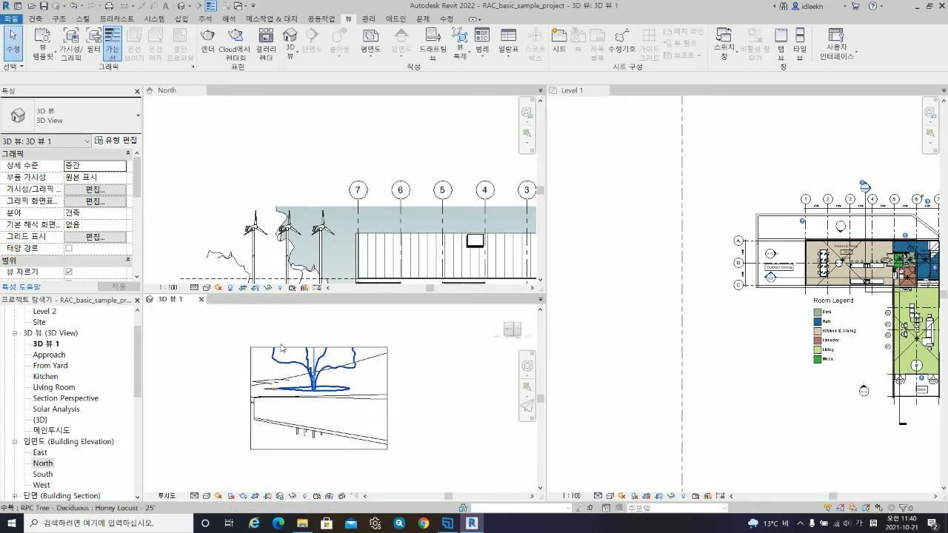
pyautogui.click(332, 450)
pyautogui.scroll(-3, 364, 208)
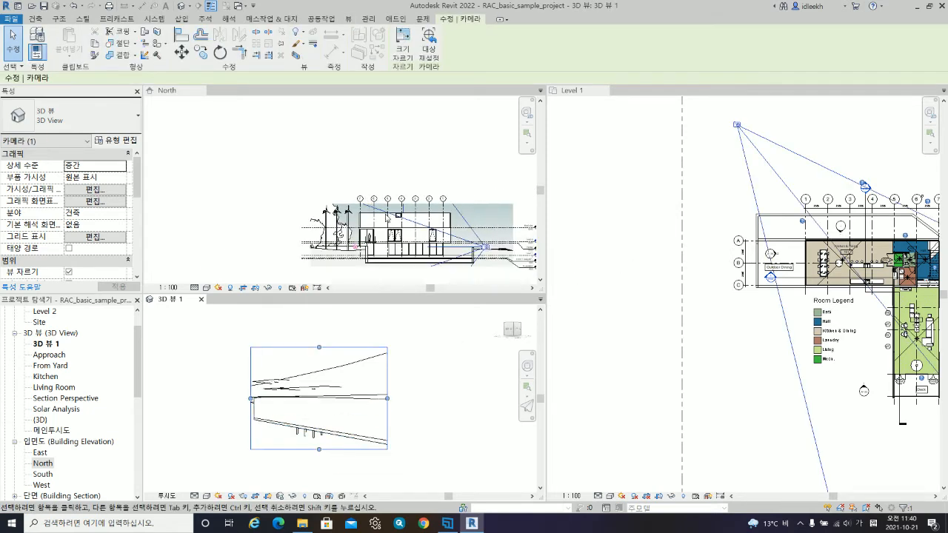
pyautogui.click(497, 250)
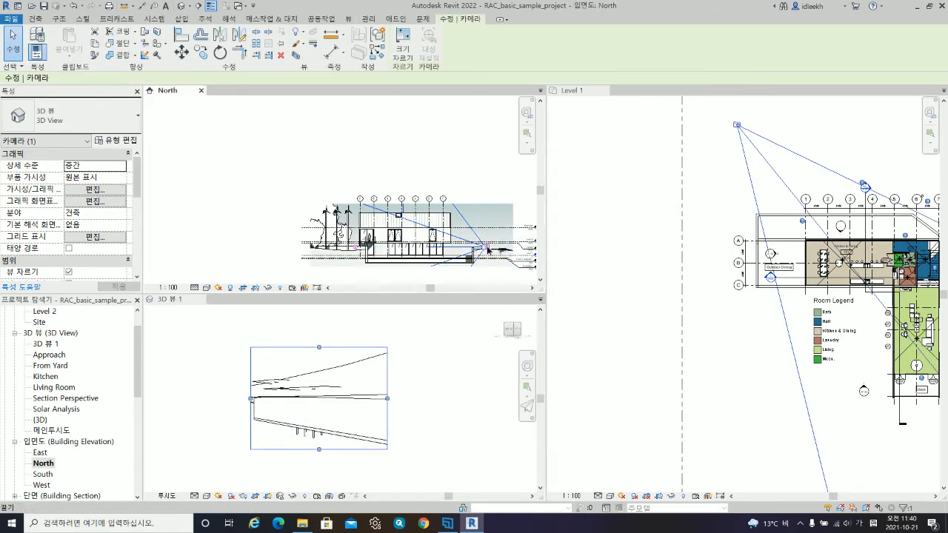
pyautogui.moveTo(489, 251); pyautogui.dragTo(498, 213)
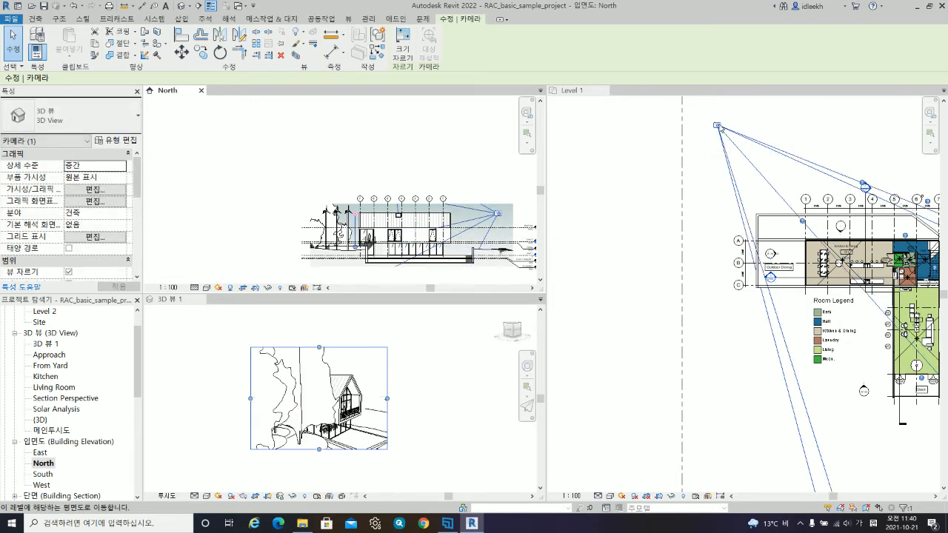
# Step: In the Level 1 plan, shift the camera southward near the house's northwest corner and readjust its view direction and far clip extent
pyautogui.click(720, 128)
pyautogui.moveTo(717, 126); pyautogui.dragTo(716, 174)
pyautogui.scroll(-3, 770, 252)
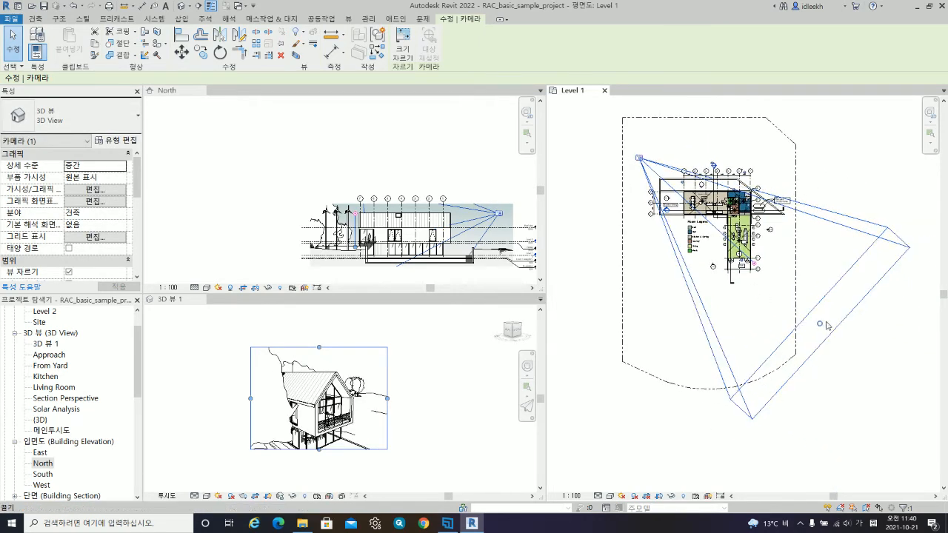
pyautogui.moveTo(823, 324); pyautogui.dragTo(815, 278)
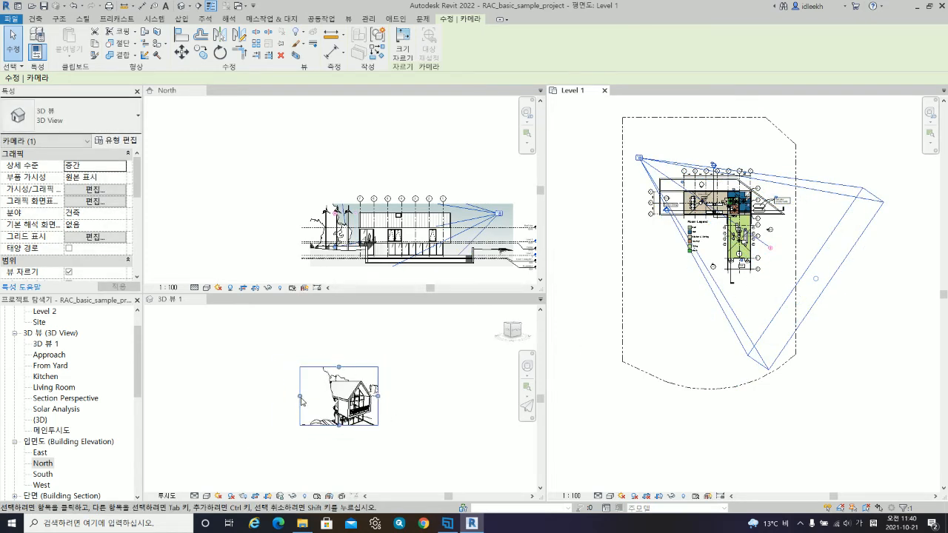
# Step: Extend the crop region of 3D 뷰 1 outward on its left side and upward along its top edge
pyautogui.click(301, 403)
pyautogui.moveTo(299, 396); pyautogui.dragTo(242, 397)
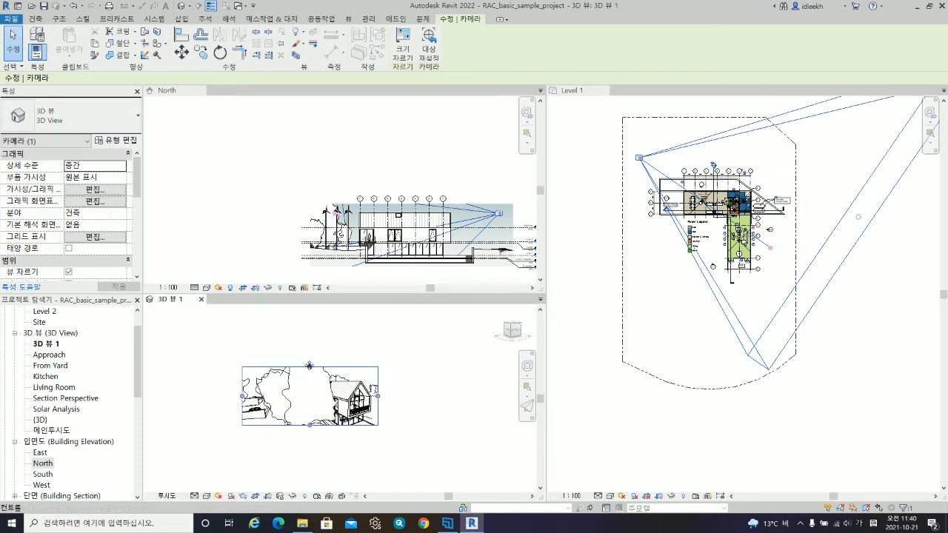
pyautogui.moveTo(309, 367); pyautogui.dragTo(310, 344)
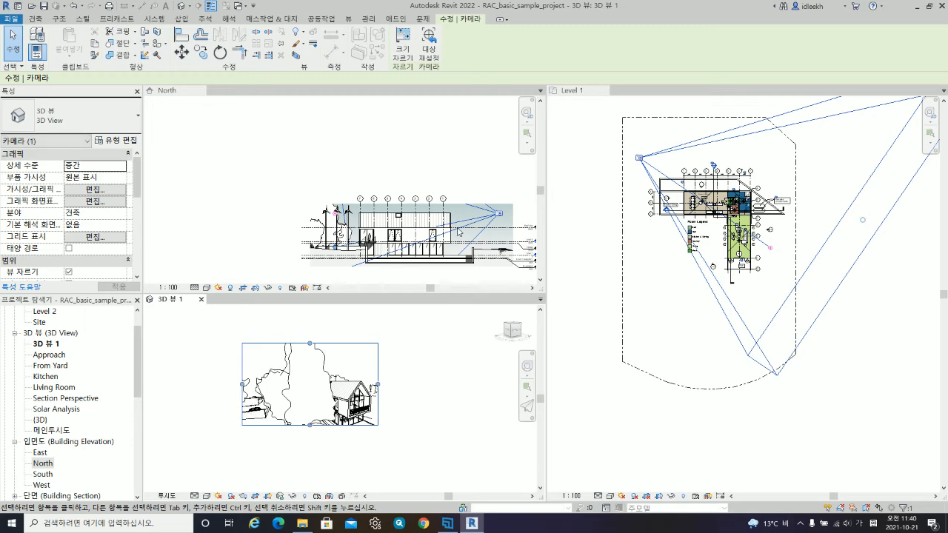
# Step: Relocate the camera in the Level 1 plan to south of the living wing and aim its target at the main wing
pyautogui.click(612, 200)
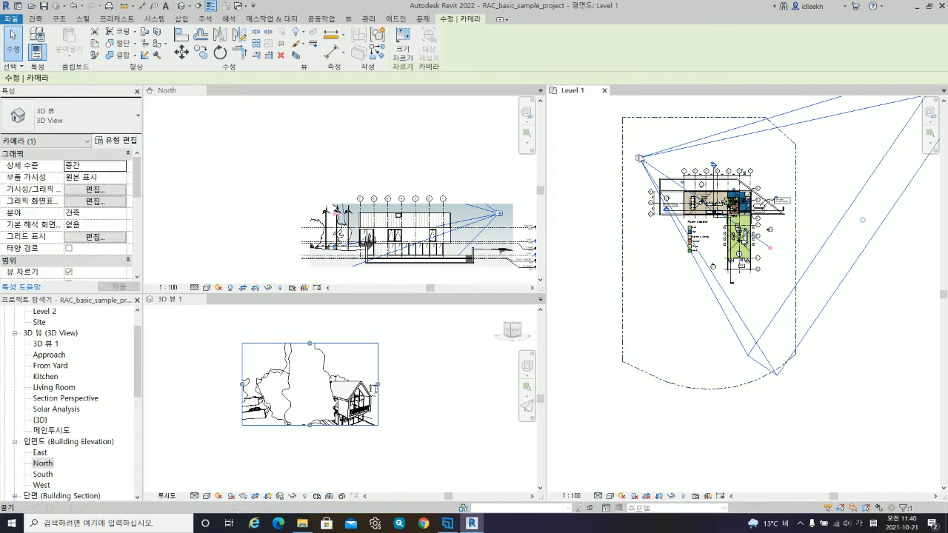
pyautogui.moveTo(639, 158); pyautogui.dragTo(812, 335)
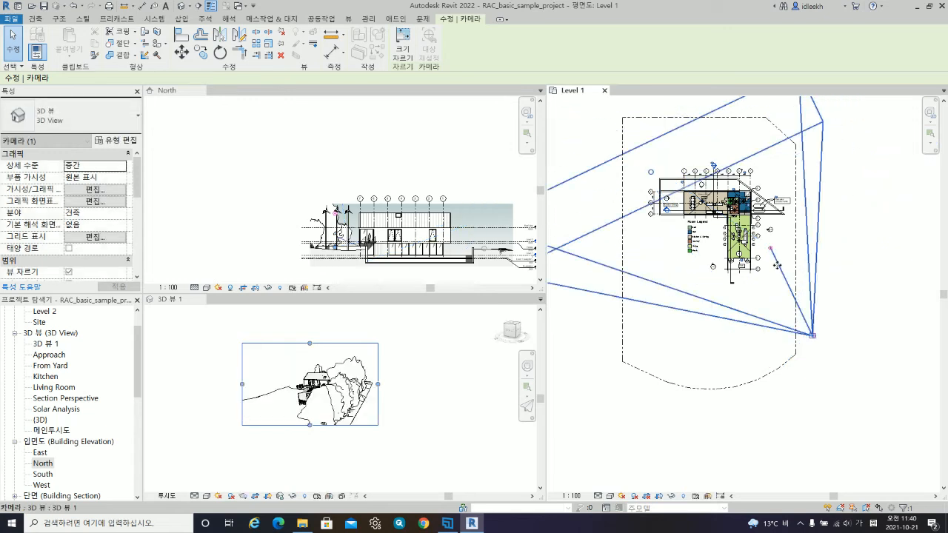
pyautogui.moveTo(774, 251); pyautogui.dragTo(743, 347)
pyautogui.moveTo(753, 228); pyautogui.dragTo(717, 209)
# Step: Pull the left and top edges of the 3D 뷰 1 crop region in closer to the house
pyautogui.scroll(2, 347, 415)
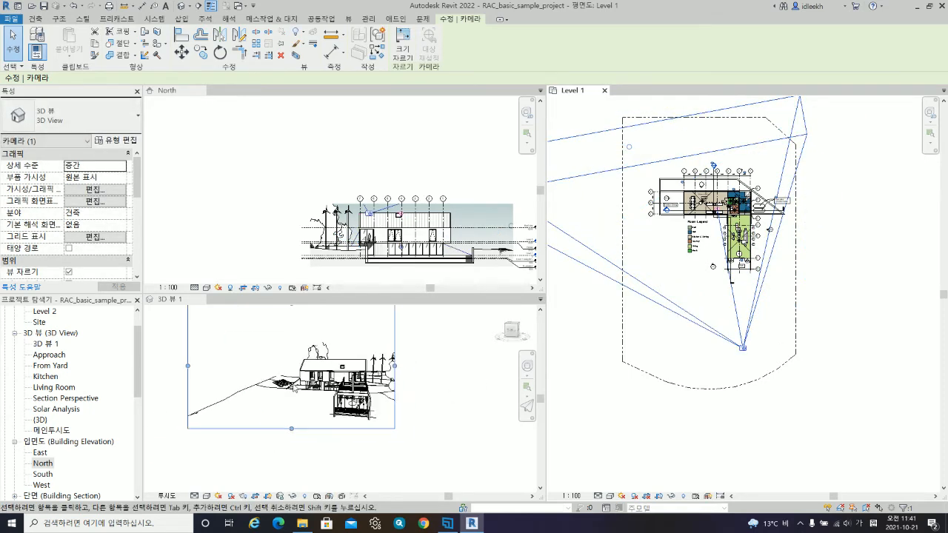
pyautogui.click(212, 374)
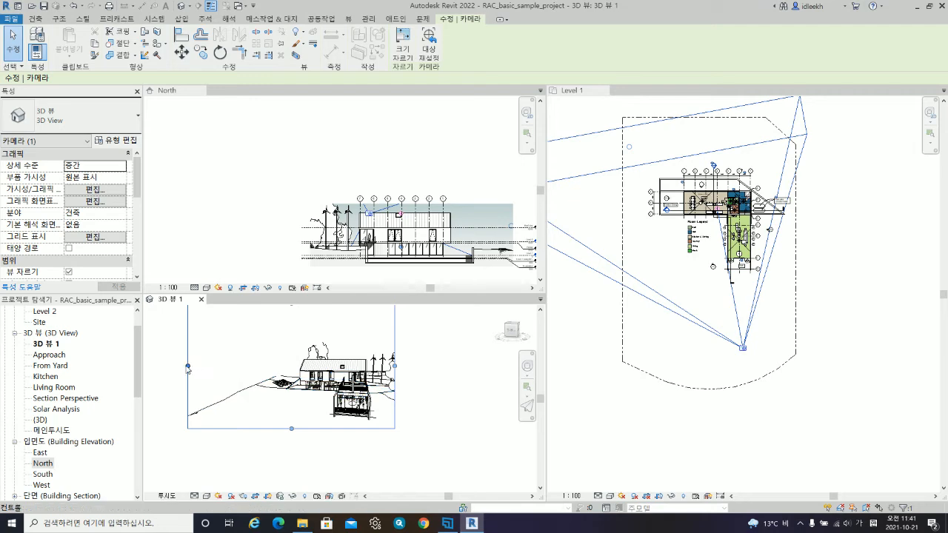
pyautogui.moveTo(188, 366); pyautogui.dragTo(257, 372)
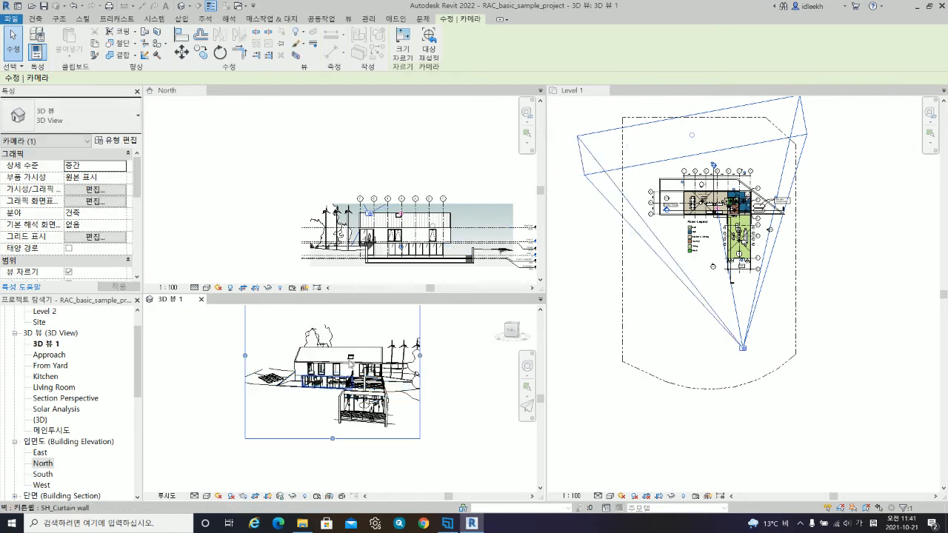
pyautogui.scroll(-2, 349, 394)
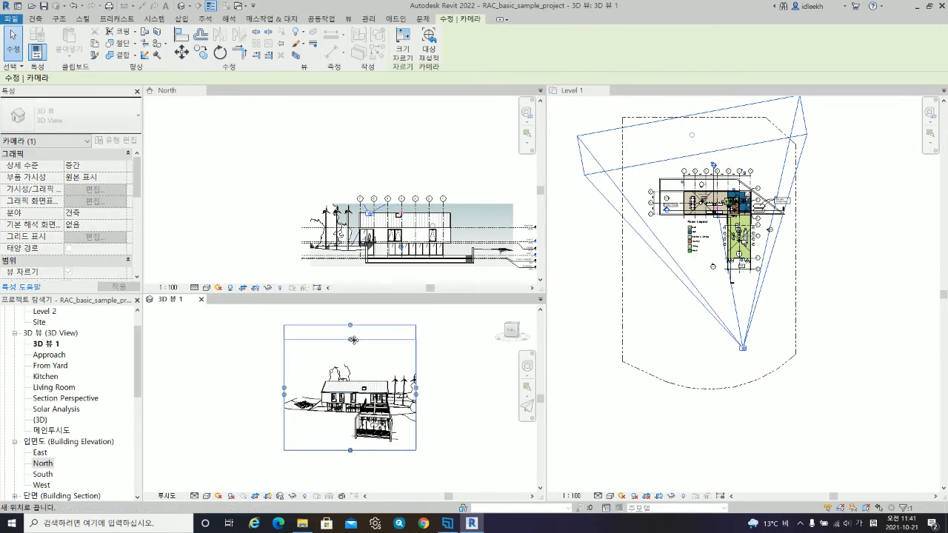
pyautogui.scroll(4, 360, 418)
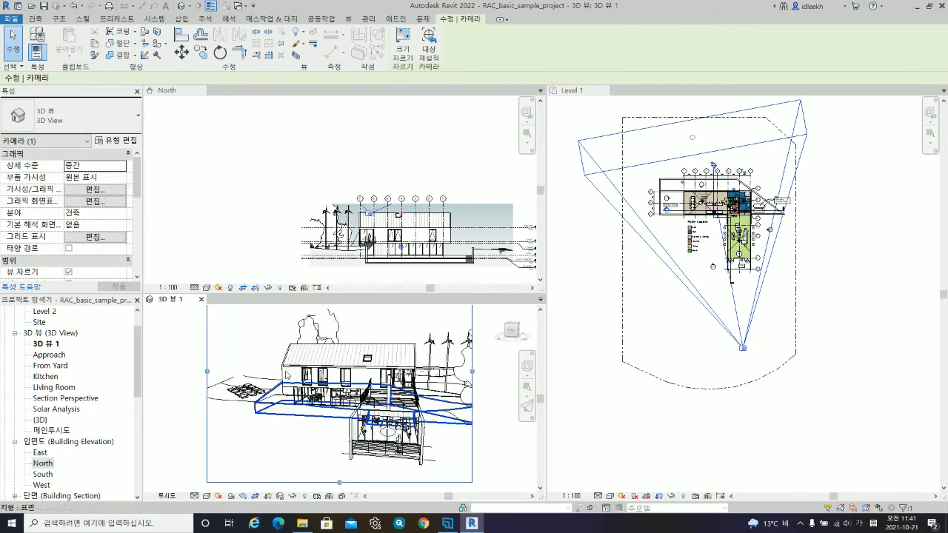
pyautogui.scroll(-2, 426, 382)
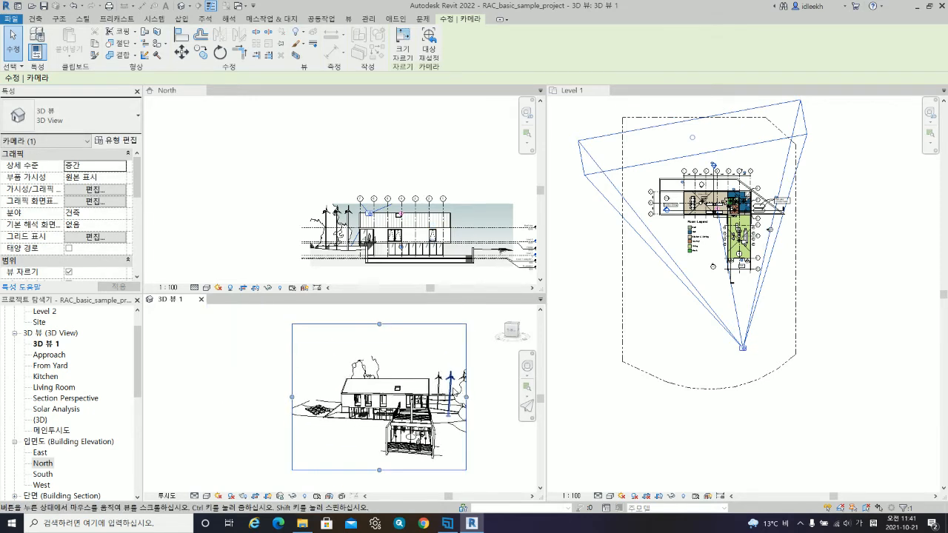
# Step: Close the Level 1 and North views, keeping 3D 뷰 1 open, and show its camera and identity properties
pyautogui.click(604, 90)
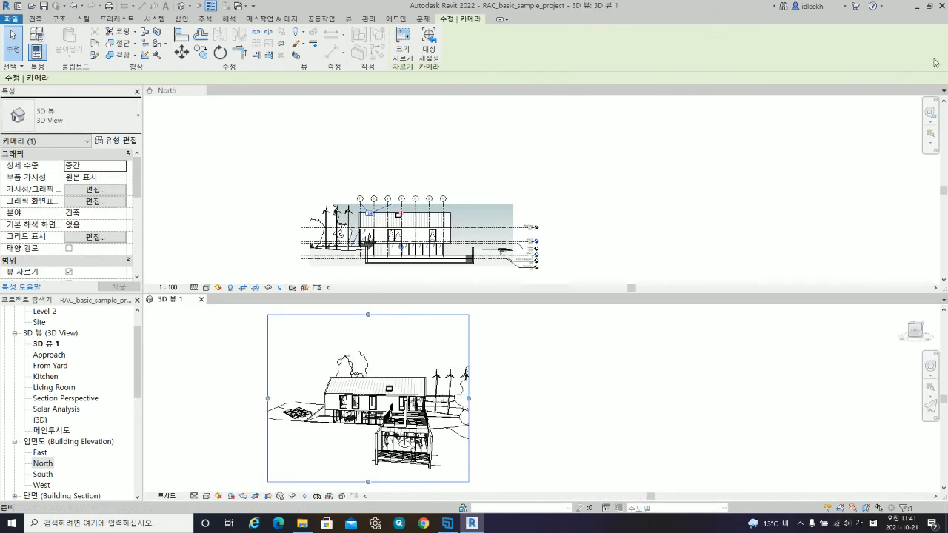
pyautogui.click(202, 91)
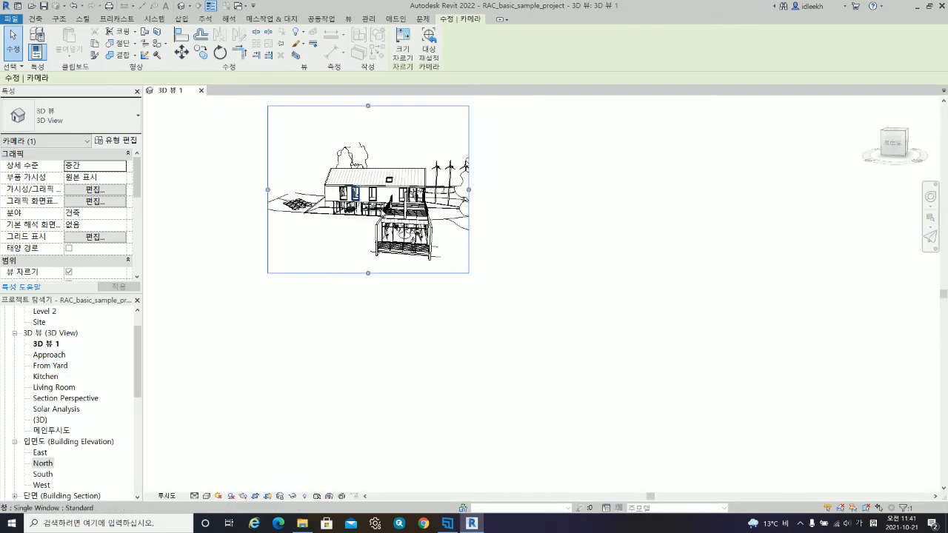
pyautogui.moveTo(357, 207); pyautogui.dragTo(475, 278, button='middle')
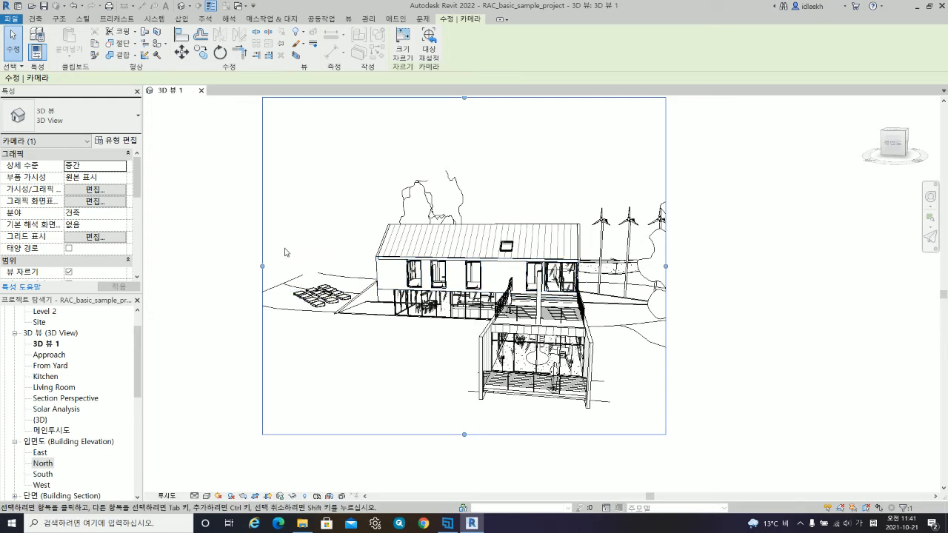
pyautogui.scroll(-5, 108, 221)
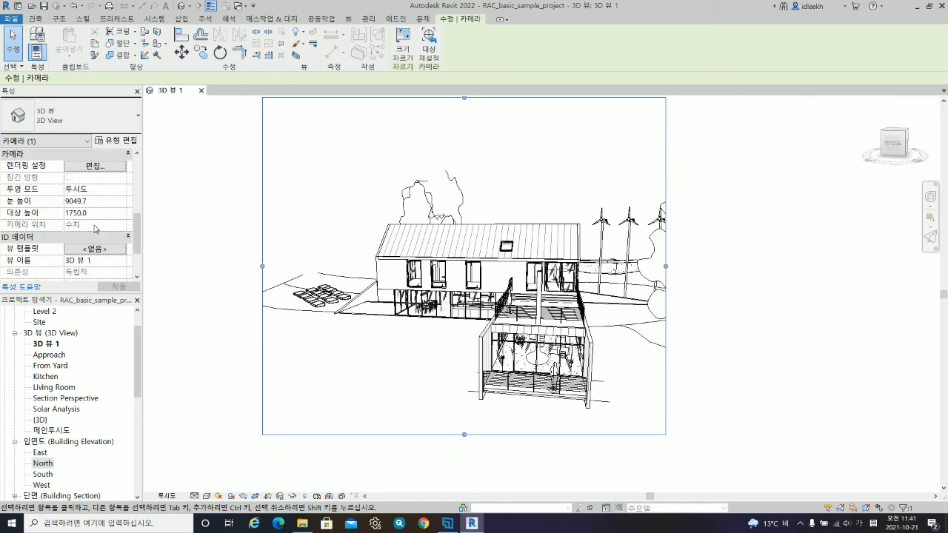
# Step: Set the eye height of the 3D 뷰 1 camera to 1600
pyautogui.click(99, 203)
pyautogui.write('1600')
pyautogui.press('Return')
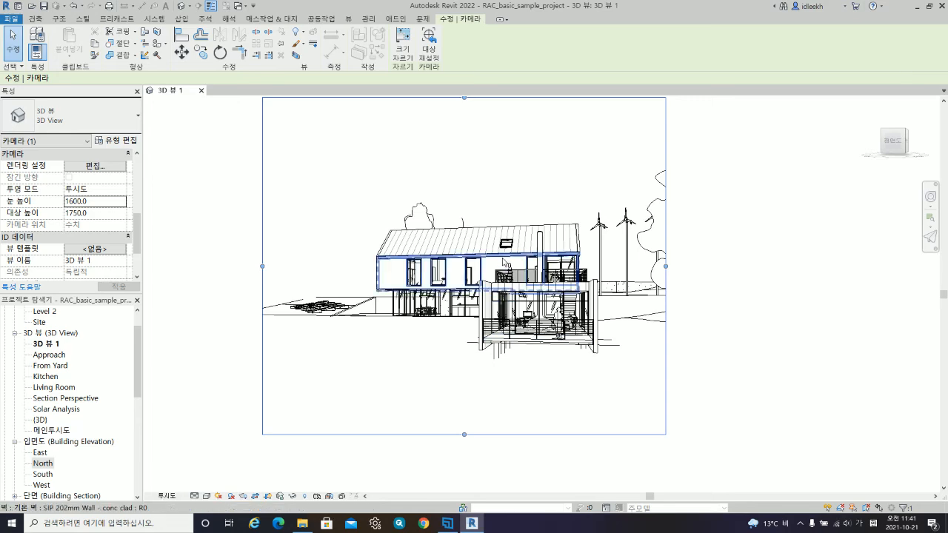
pyautogui.scroll(1, 504, 265)
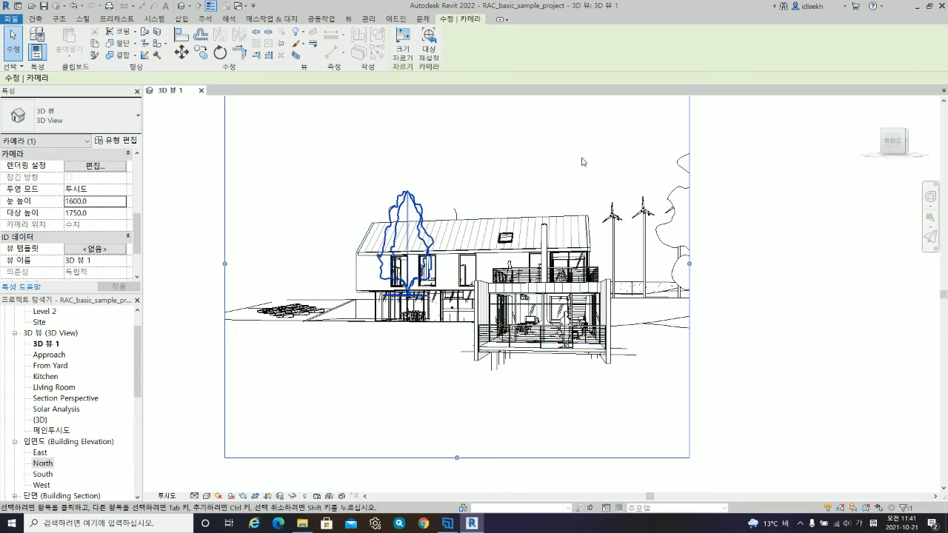
pyautogui.scroll(-4, 537, 279)
pyautogui.scroll(3, 536, 280)
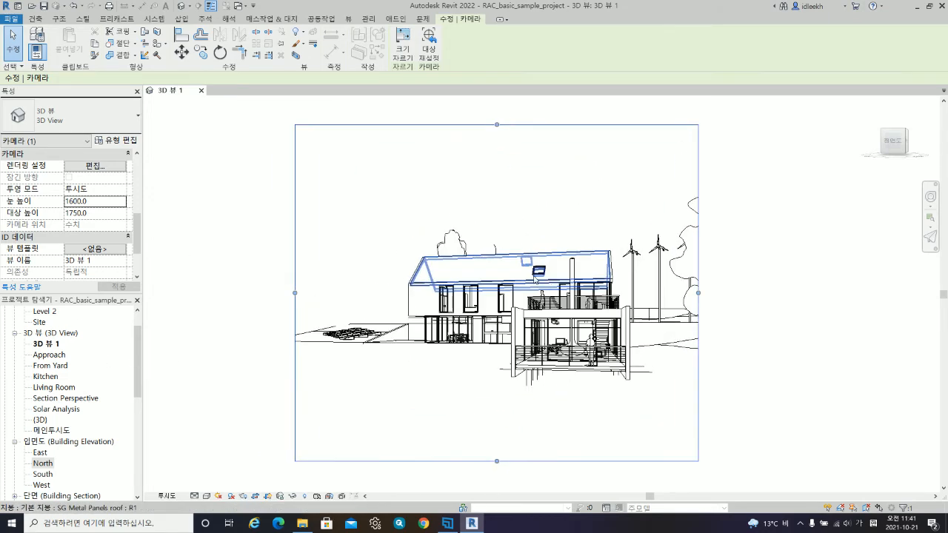
# Step: Open the rendering settings for 3D 뷰 1 and try printer output at 600, 300 and 75 DPI
pyautogui.click(349, 18)
pyautogui.click(215, 54)
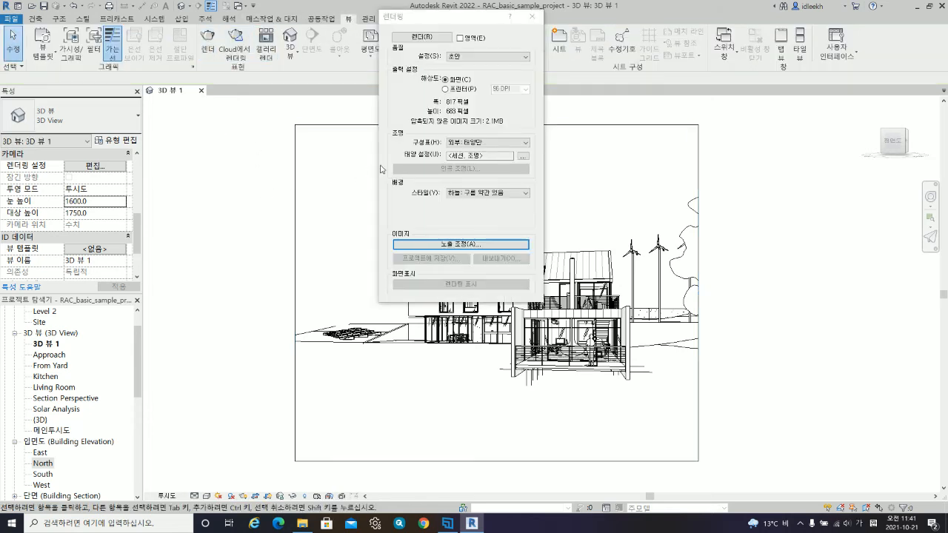
pyautogui.click(457, 90)
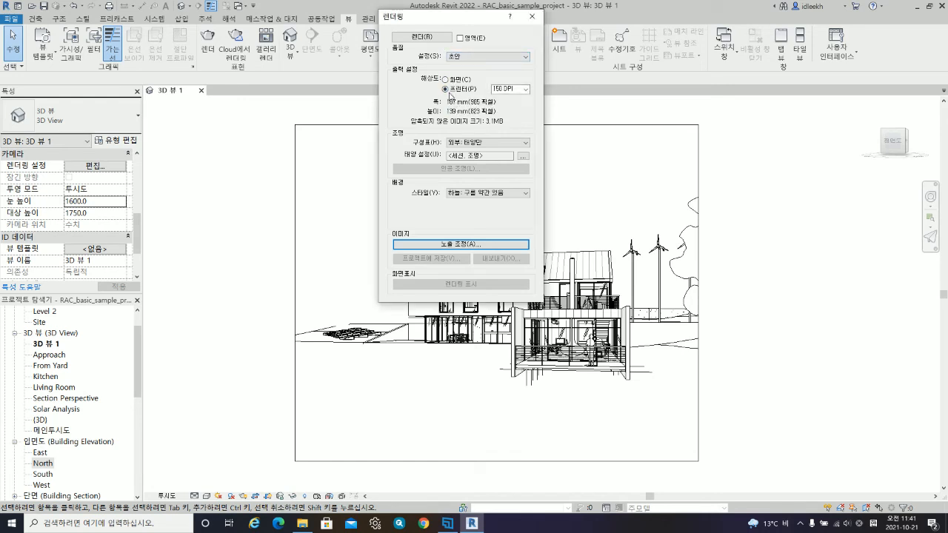
pyautogui.click(525, 89)
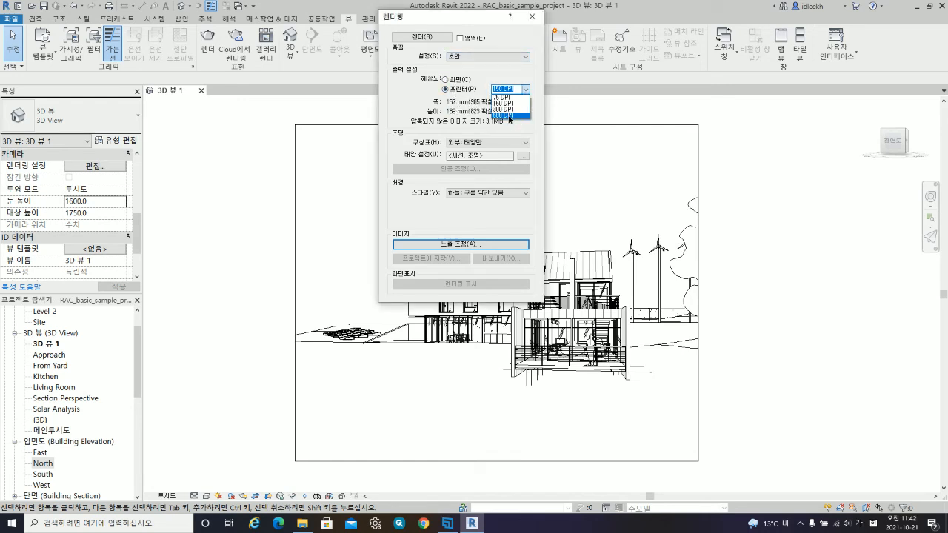
pyautogui.click(509, 120)
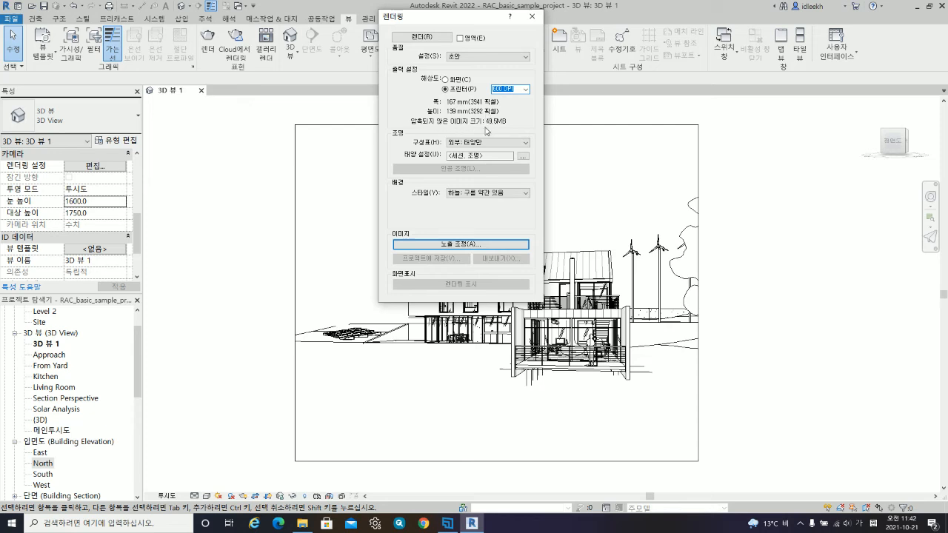
pyautogui.click(528, 95)
pyautogui.click(510, 112)
pyautogui.click(528, 89)
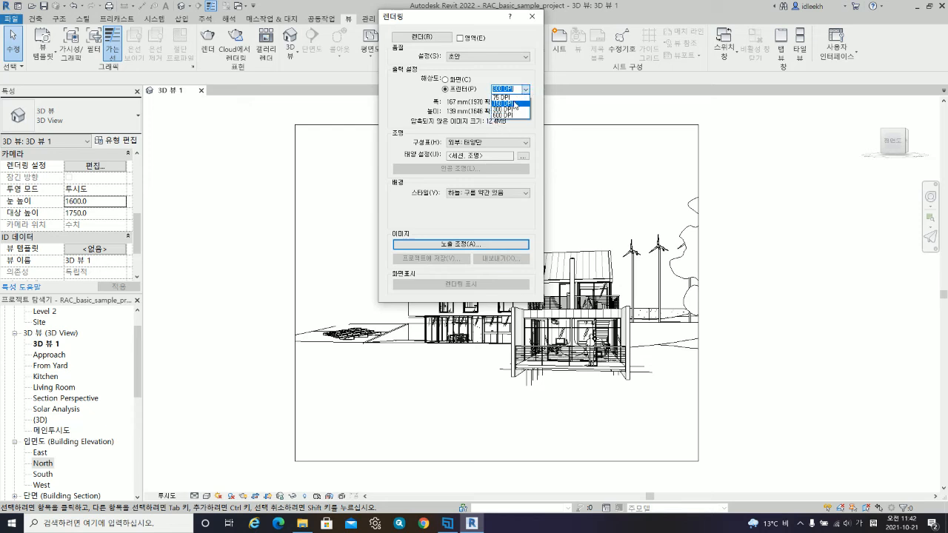
pyautogui.click(506, 96)
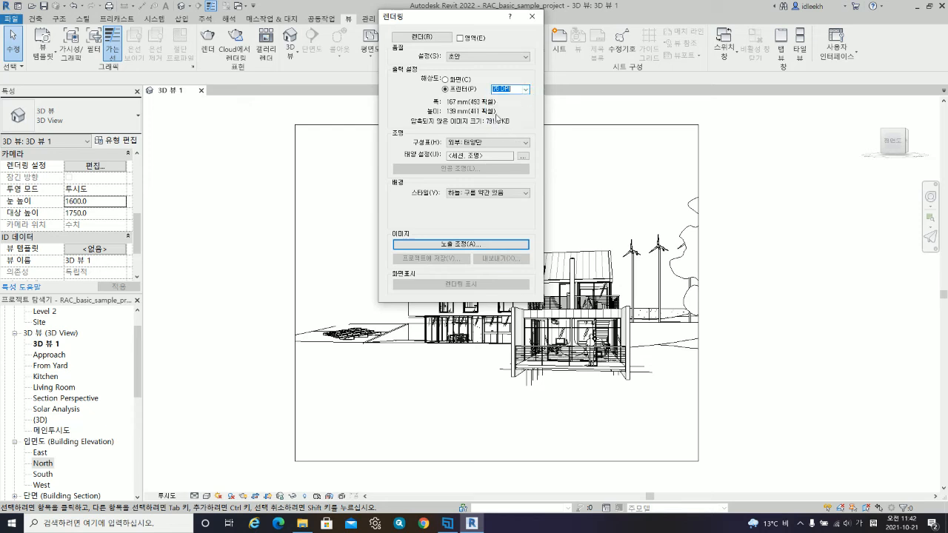
# Step: Try 최고 quality with 300 and 600 DPI printer output, and return to screen resolution with 초안 quality
pyautogui.click(488, 58)
pyautogui.click(475, 89)
pyautogui.click(525, 90)
pyautogui.click(511, 112)
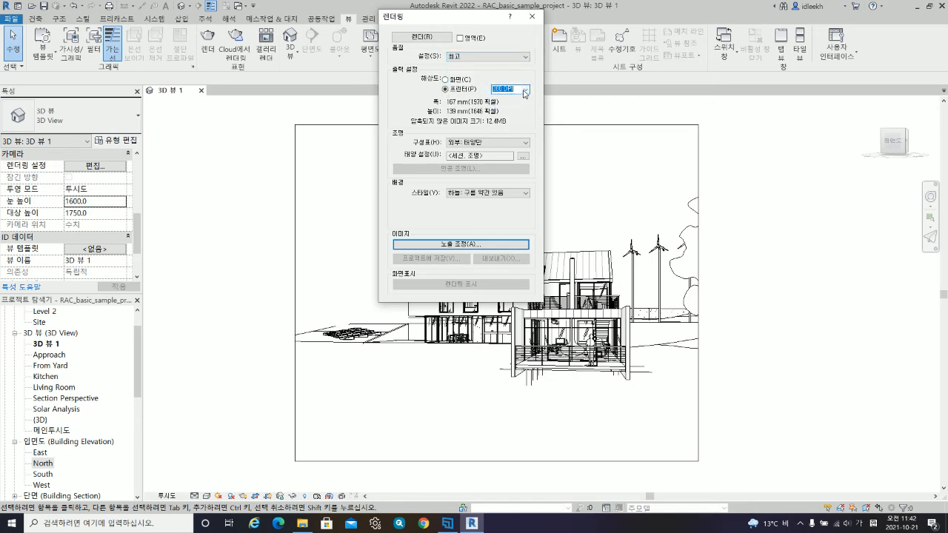
pyautogui.click(526, 90)
pyautogui.click(515, 120)
pyautogui.click(463, 81)
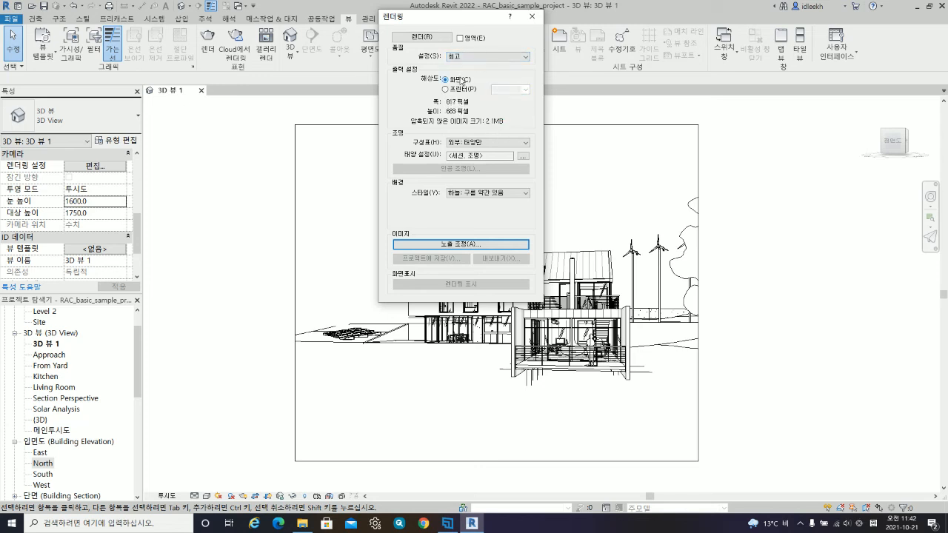
pyautogui.click(514, 56)
pyautogui.click(490, 66)
# Step: Examine the sun settings' lighting presets and the single-day and multi-day solar study options, leaving without saving changes
pyautogui.click(524, 156)
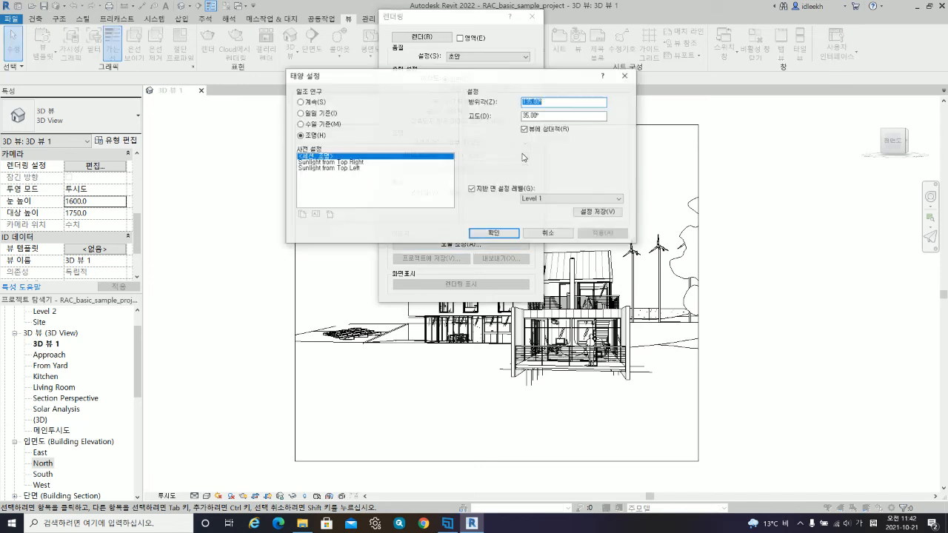
pyautogui.click(337, 163)
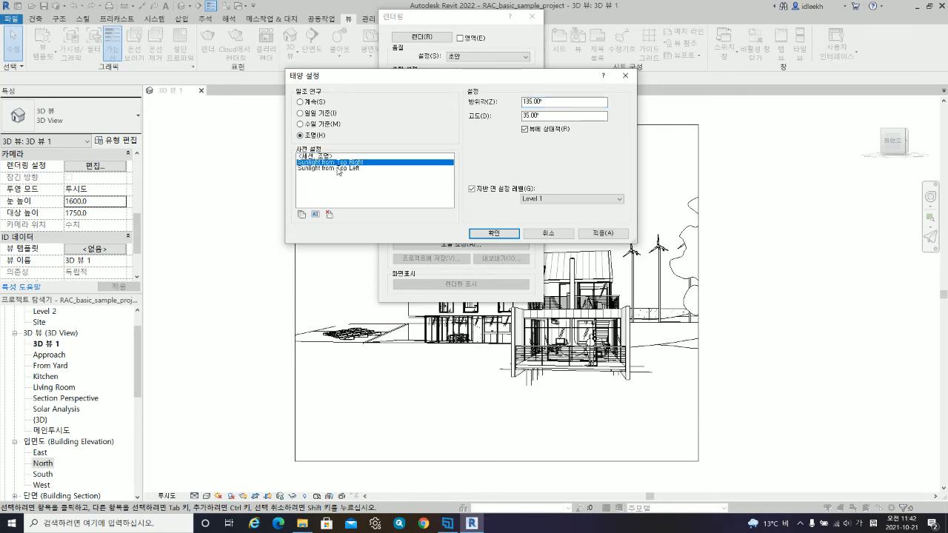
pyautogui.click(337, 168)
pyautogui.click(300, 112)
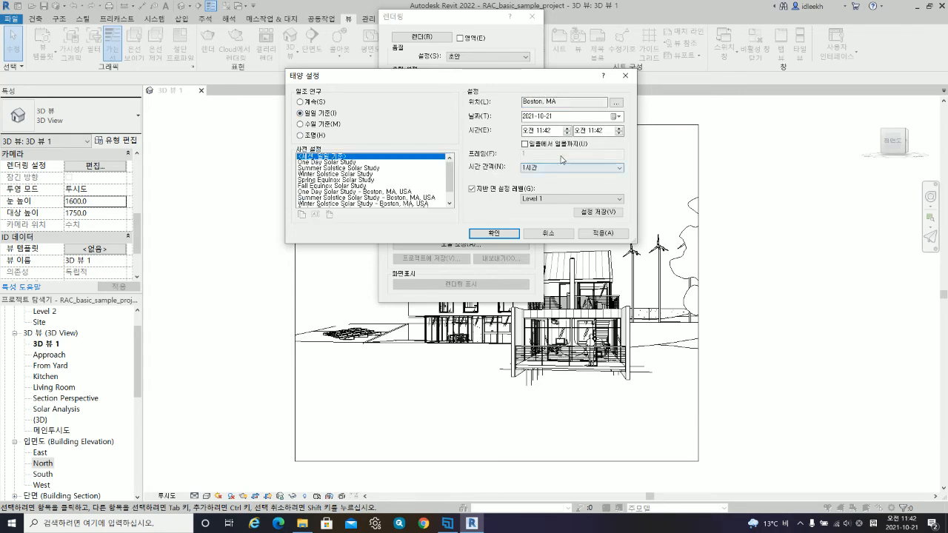
pyautogui.click(327, 126)
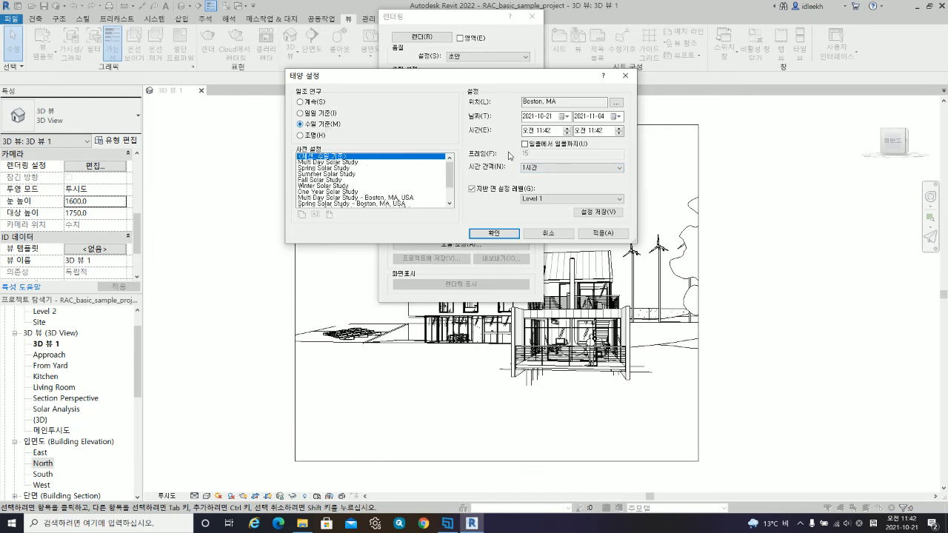
pyautogui.click(312, 136)
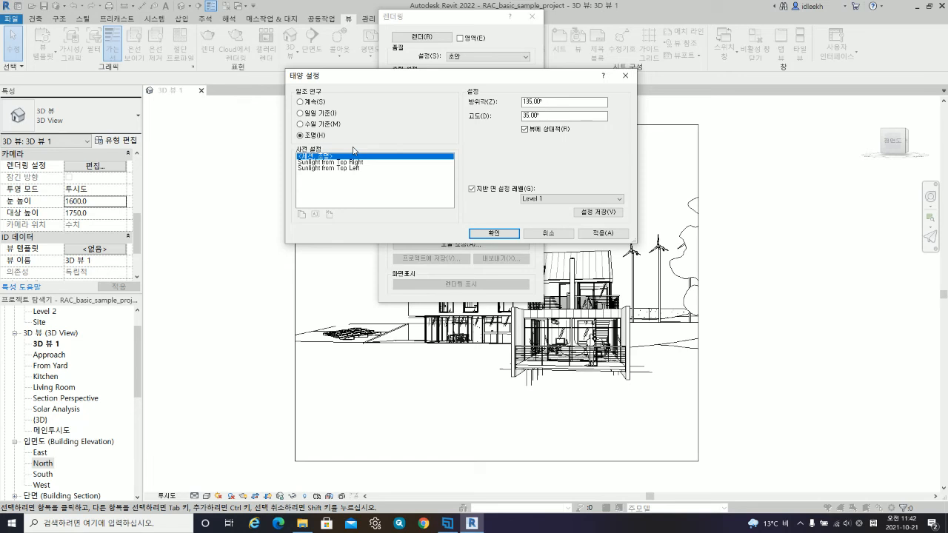
pyautogui.click(557, 234)
# Step: Set the rendering lighting scheme to 외부: 인공 조명만 and close the rendering settings
pyautogui.click(487, 142)
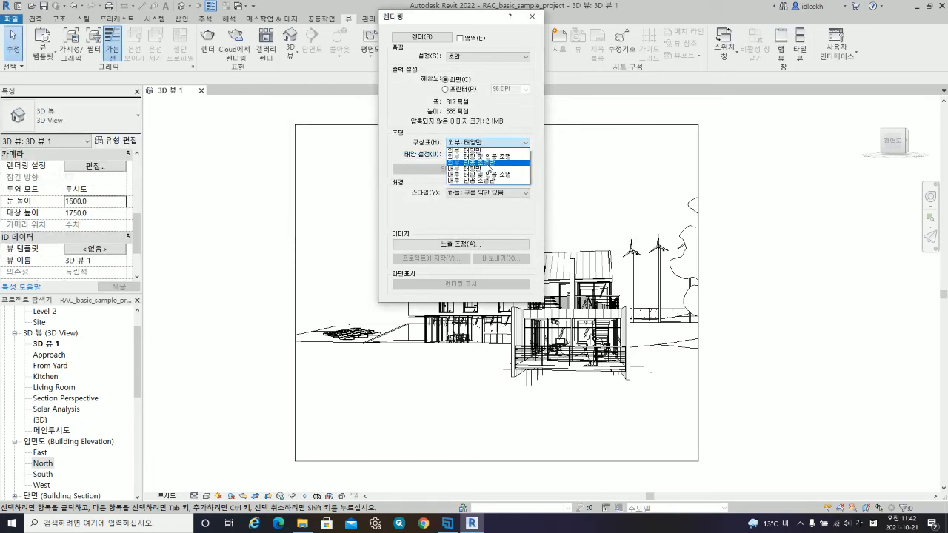
pyautogui.click(488, 163)
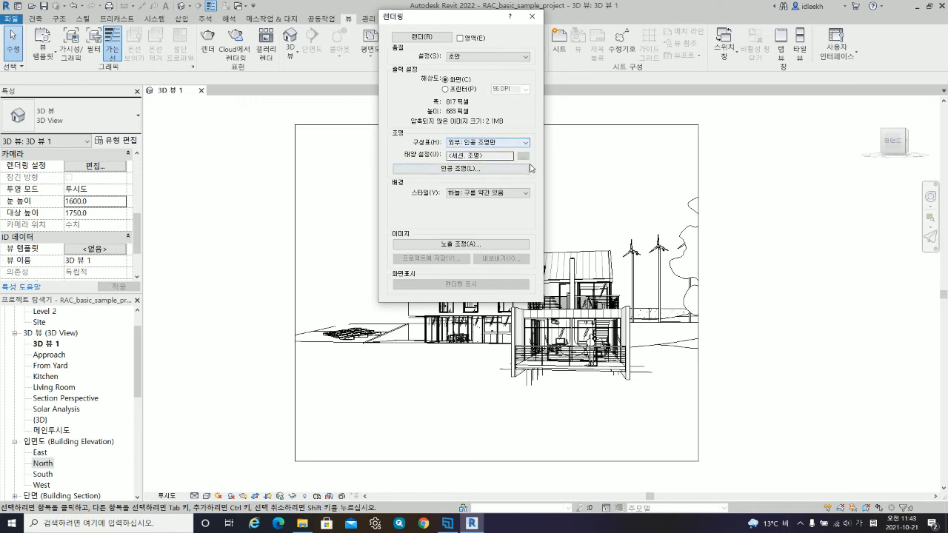
pyautogui.click(532, 16)
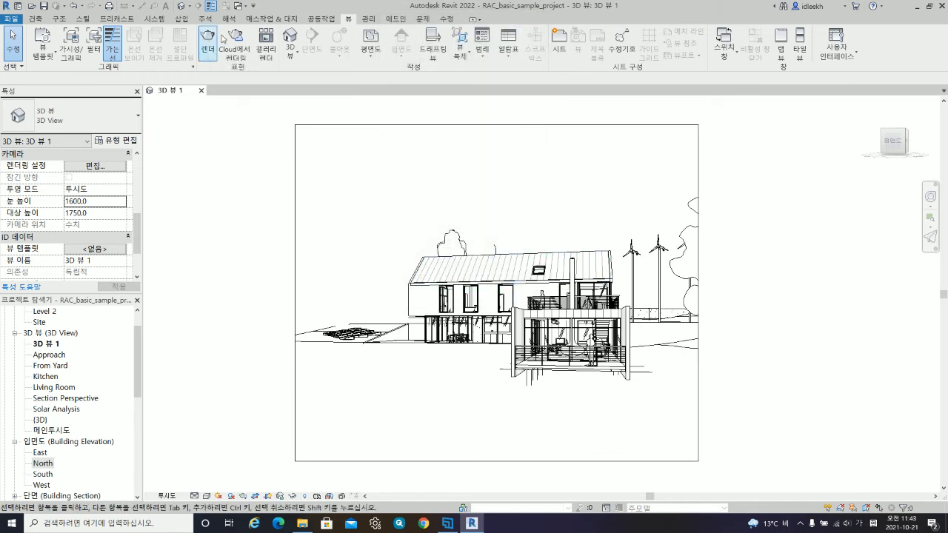
# Step: Move the 3D 뷰 1 camera in the Level 1 plan to inside the west end of the kitchen and dining wing
pyautogui.scroll(1, 55, 355)
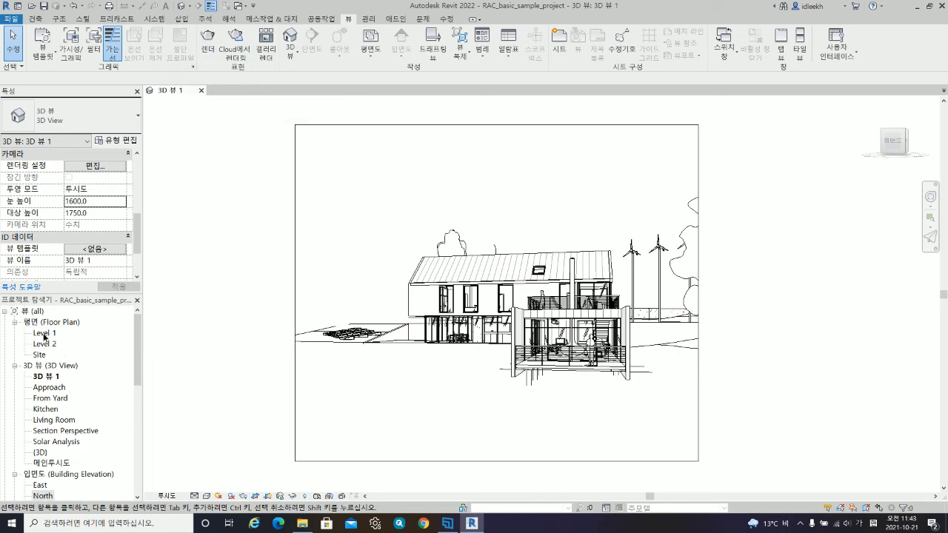
pyautogui.doubleClick(43, 334)
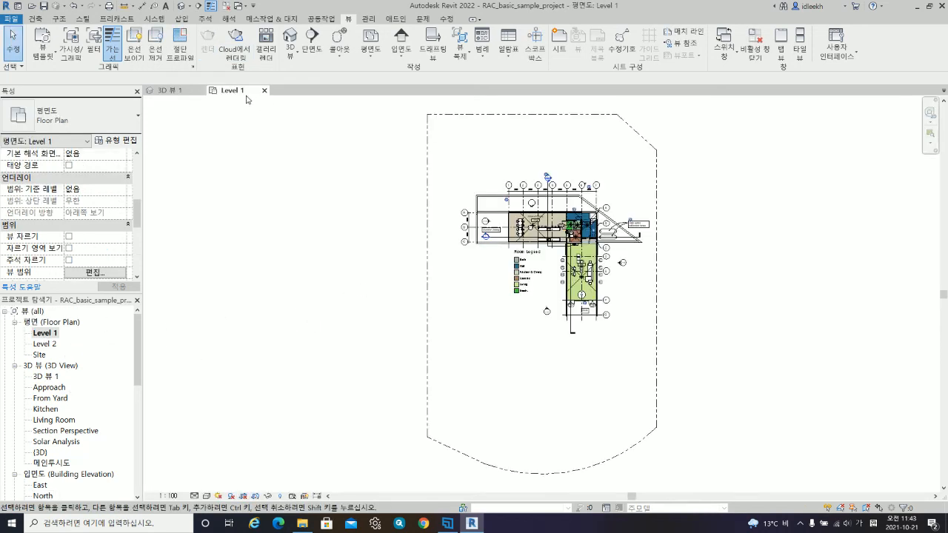
pyautogui.click(172, 90)
pyautogui.click(347, 125)
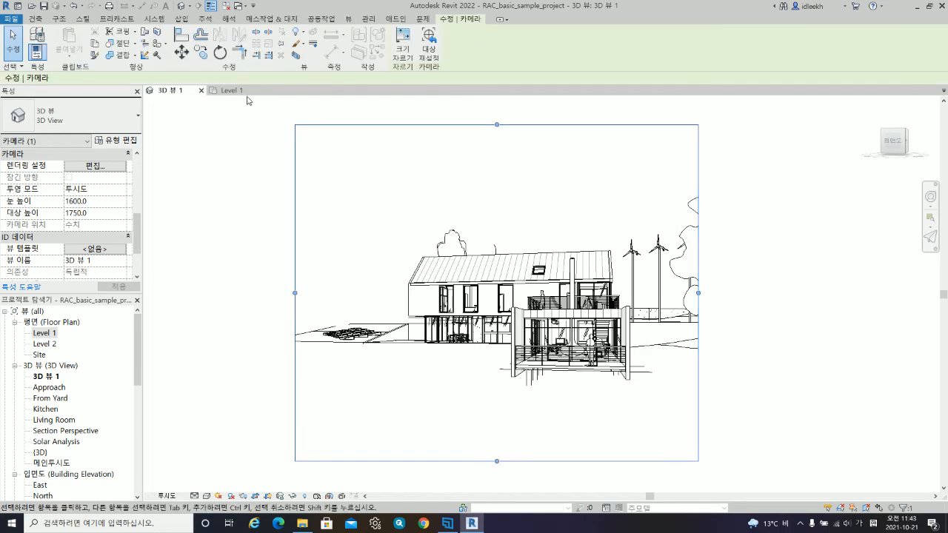
pyautogui.click(236, 91)
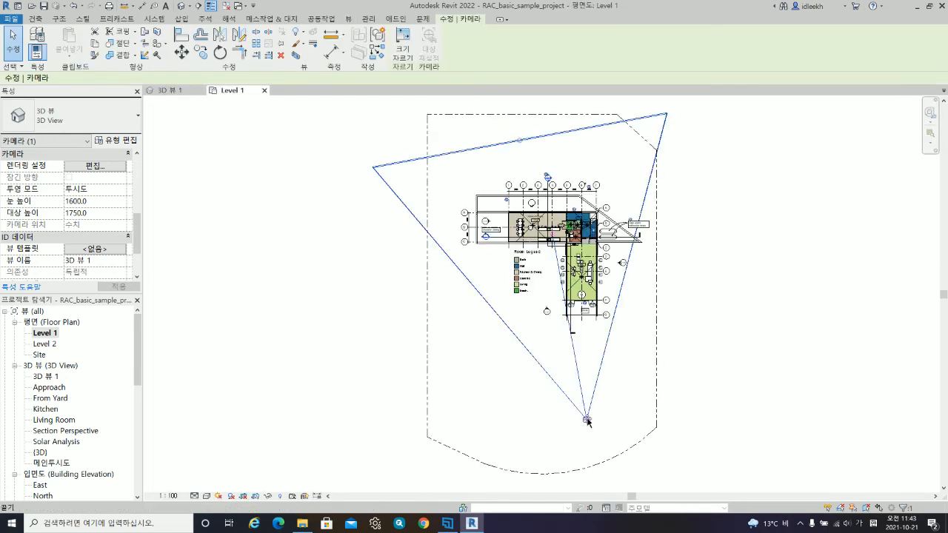
pyautogui.moveTo(589, 423); pyautogui.dragTo(514, 238)
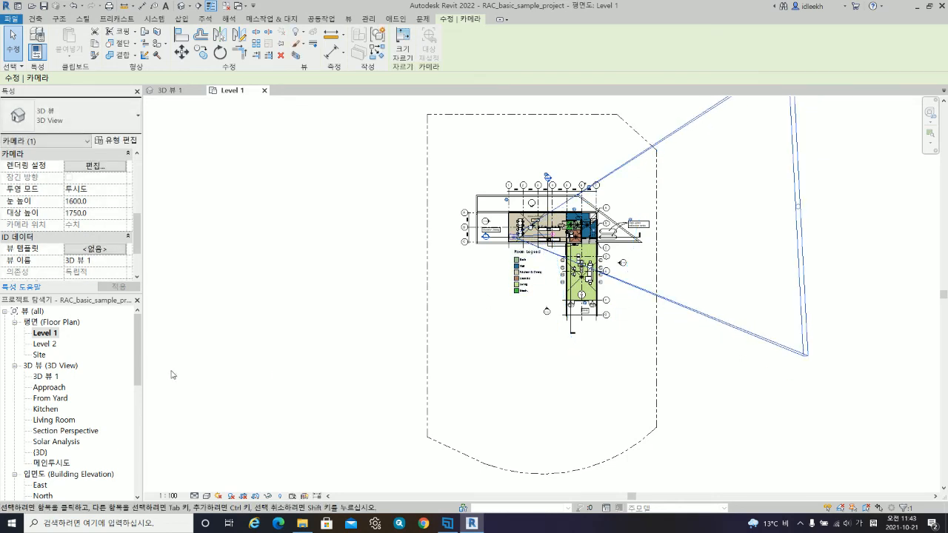
# Step: Reshape the crop region of 3D 뷰 1 by lowering its top edge slightly and extending its bottom, left and right edges outward
pyautogui.doubleClick(46, 377)
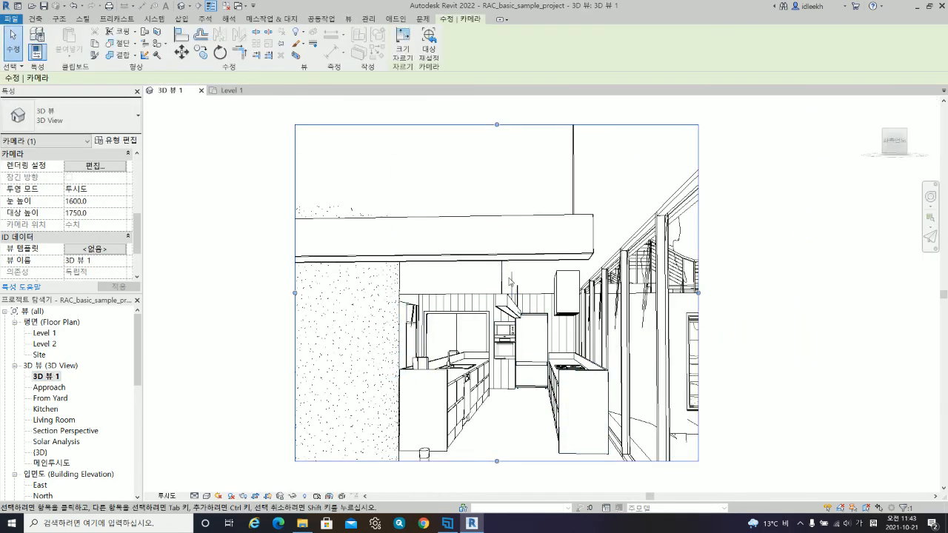
pyautogui.scroll(-1, 509, 274)
pyautogui.moveTo(500, 160); pyautogui.dragTo(502, 176)
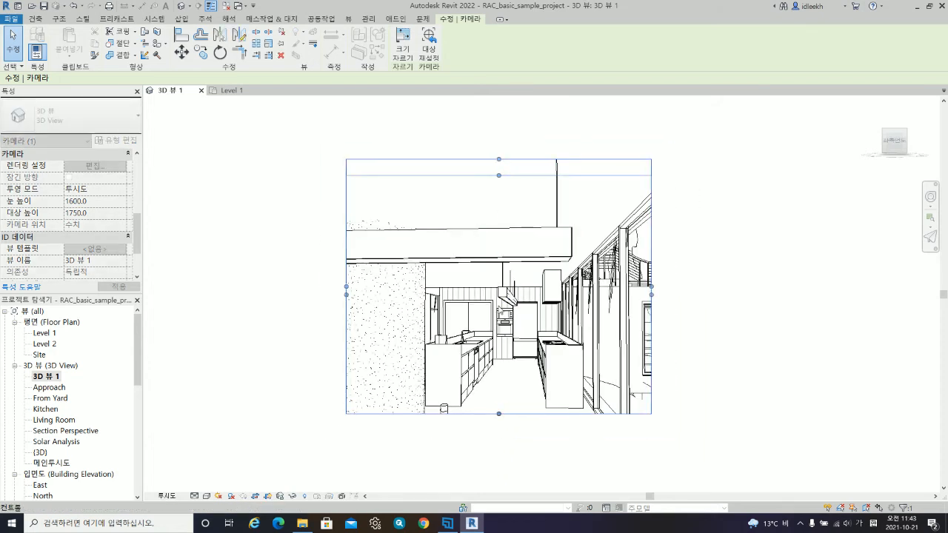
pyautogui.scroll(-2, 516, 335)
pyautogui.moveTo(506, 388); pyautogui.dragTo(507, 420)
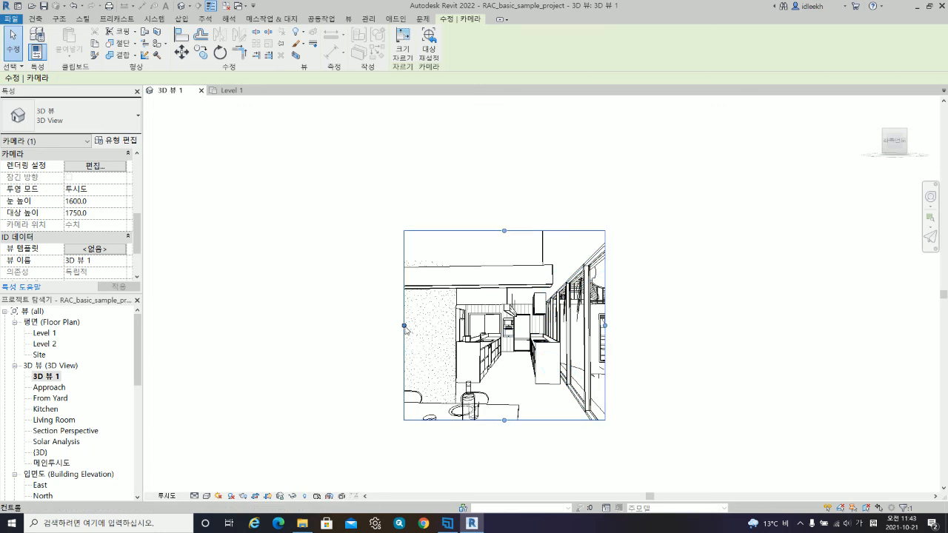
pyautogui.moveTo(405, 326); pyautogui.dragTo(359, 326)
pyautogui.moveTo(605, 325); pyautogui.dragTo(657, 312)
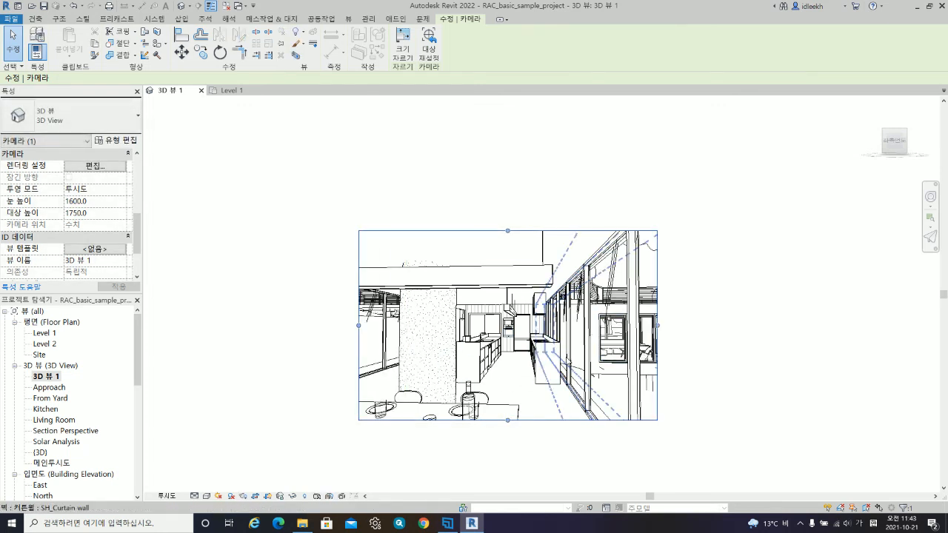
pyautogui.scroll(2, 566, 355)
# Step: Rename the view 3D 뷰 1 as 내부1
pyautogui.rightClick(50, 379)
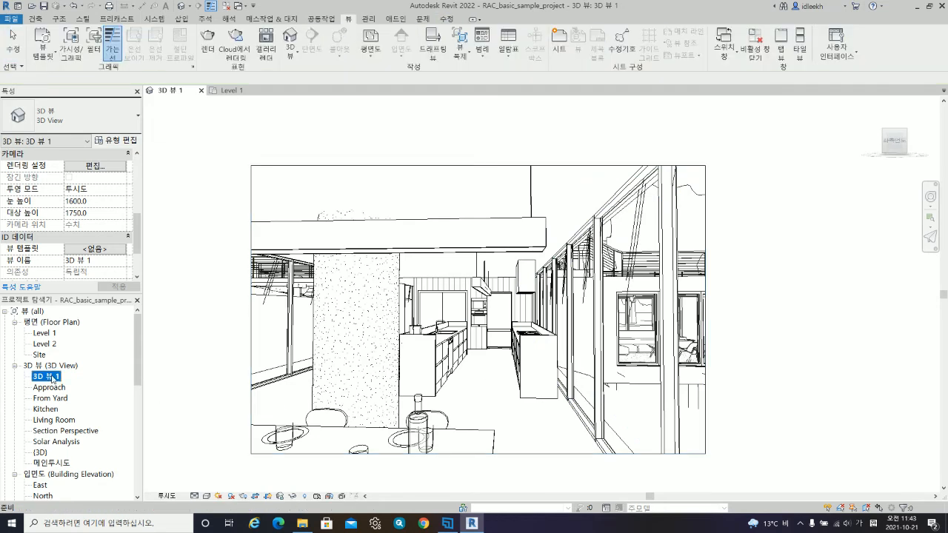
pyautogui.click(96, 293)
pyautogui.write('L')
pyautogui.write('부1')
pyautogui.press('Return')
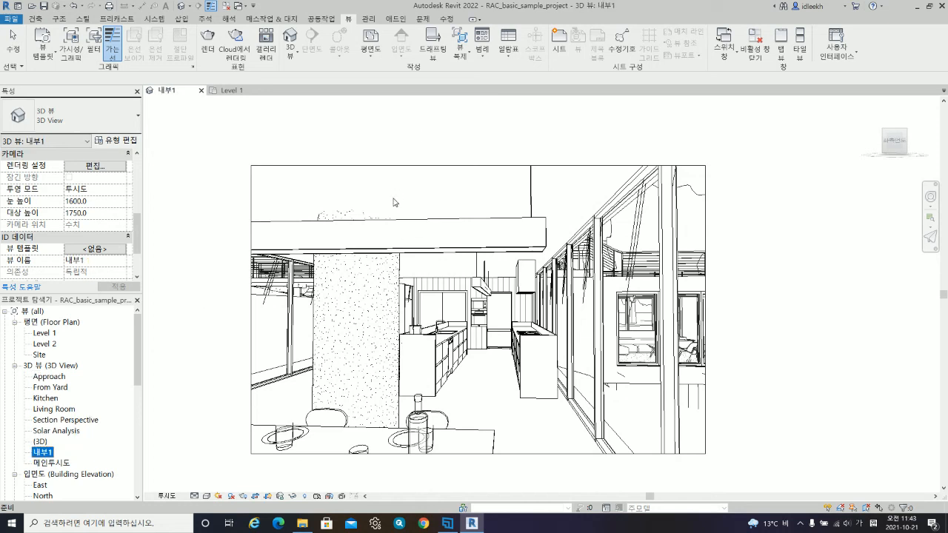
# Step: Look over the project's rendering views and sheets and the available export formats, including FBX, without exporting
pyautogui.scroll(-5, 59, 348)
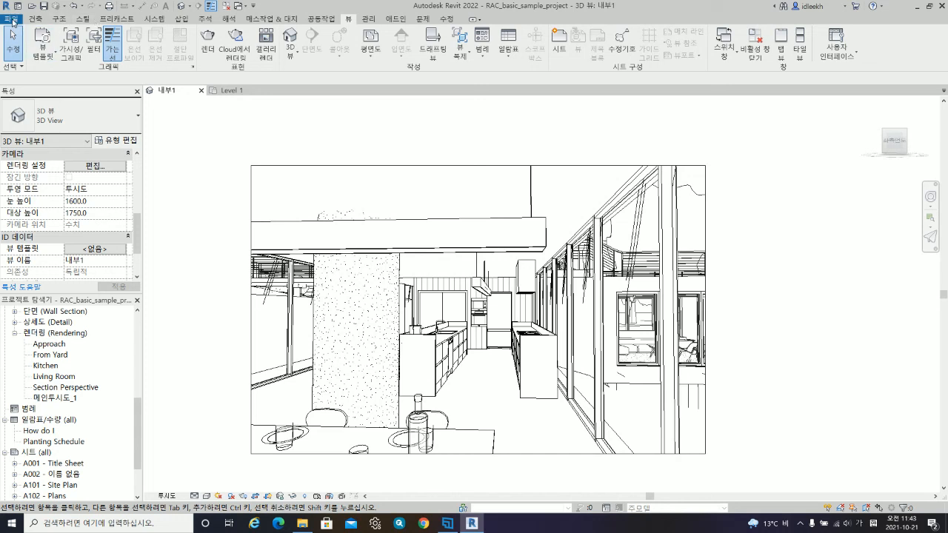
pyautogui.click(11, 20)
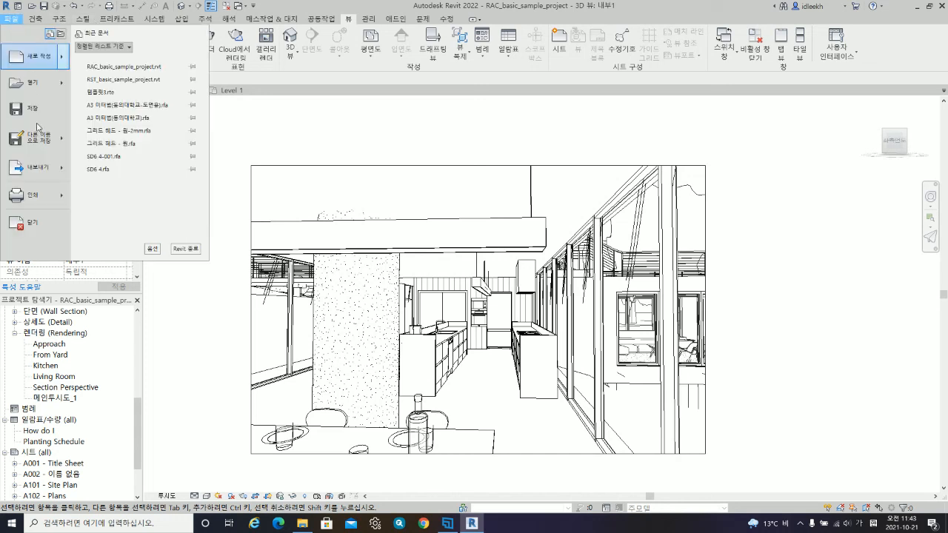
pyautogui.moveTo(46, 171)
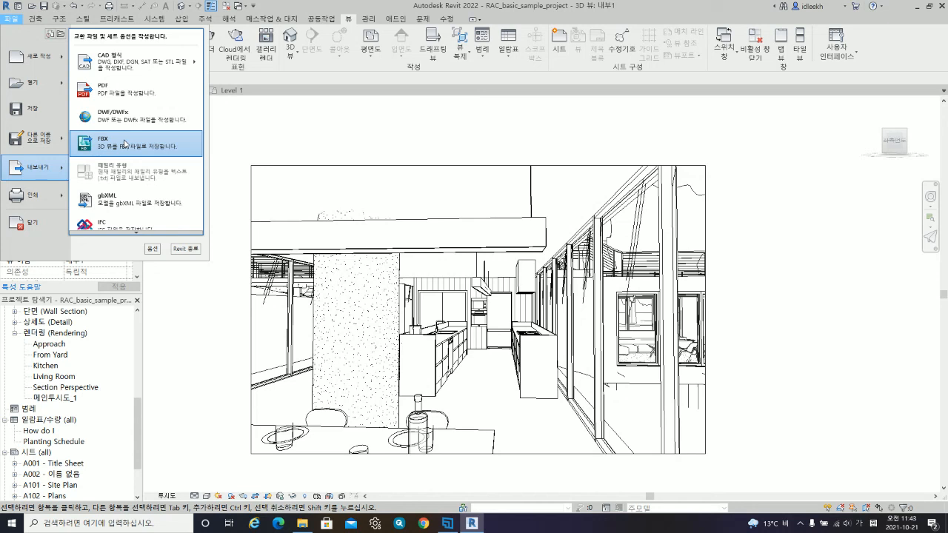
pyautogui.click(298, 142)
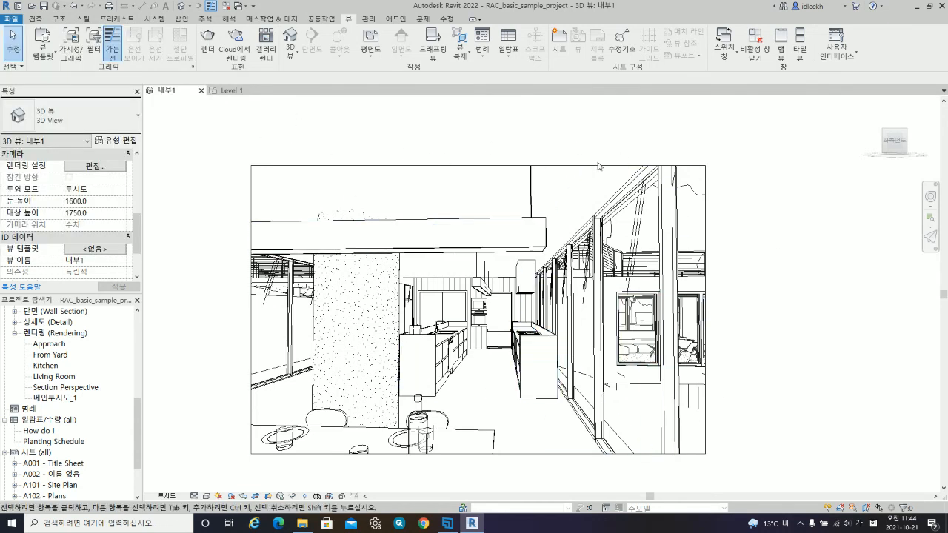
pyautogui.scroll(-1, 754, 214)
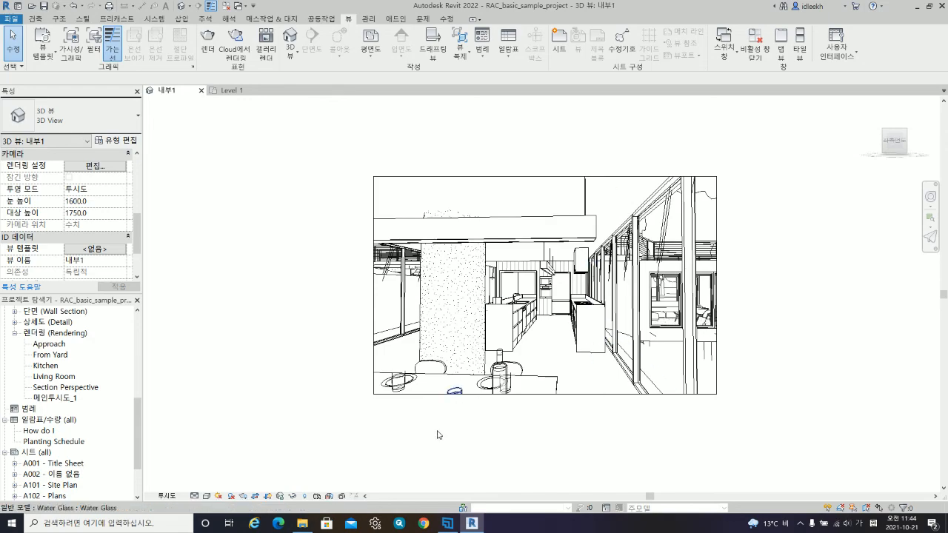
pyautogui.click(447, 523)
pyautogui.click(816, 448)
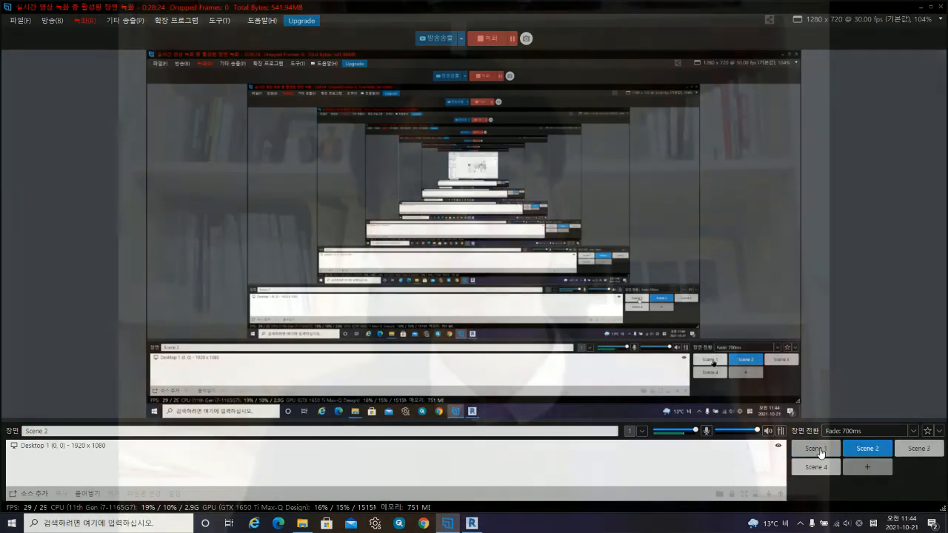